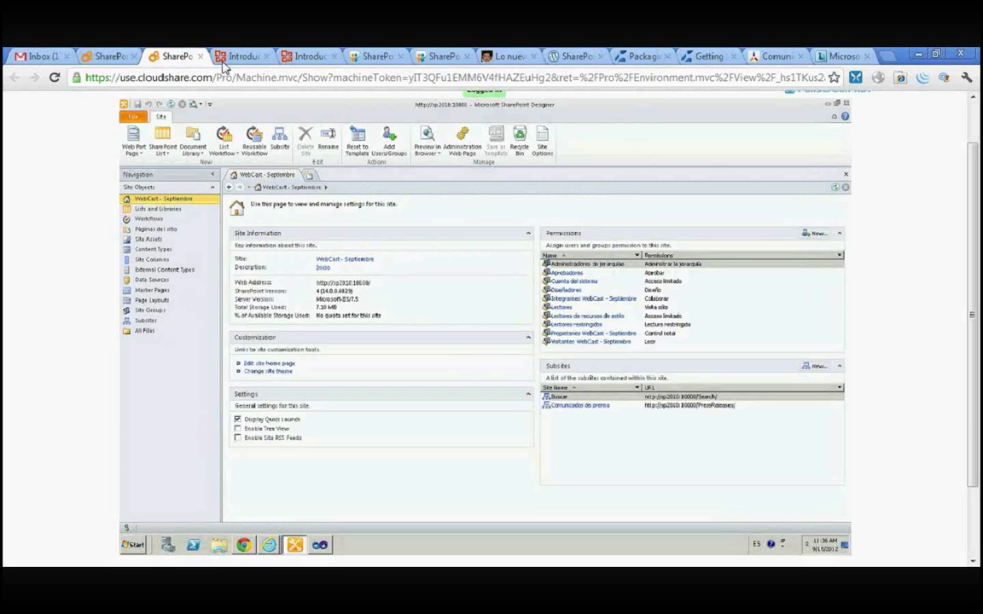
List the site's workflows and widen the Name column to fit the full workflow names.
mouse_move(214, 548)
click(157, 220)
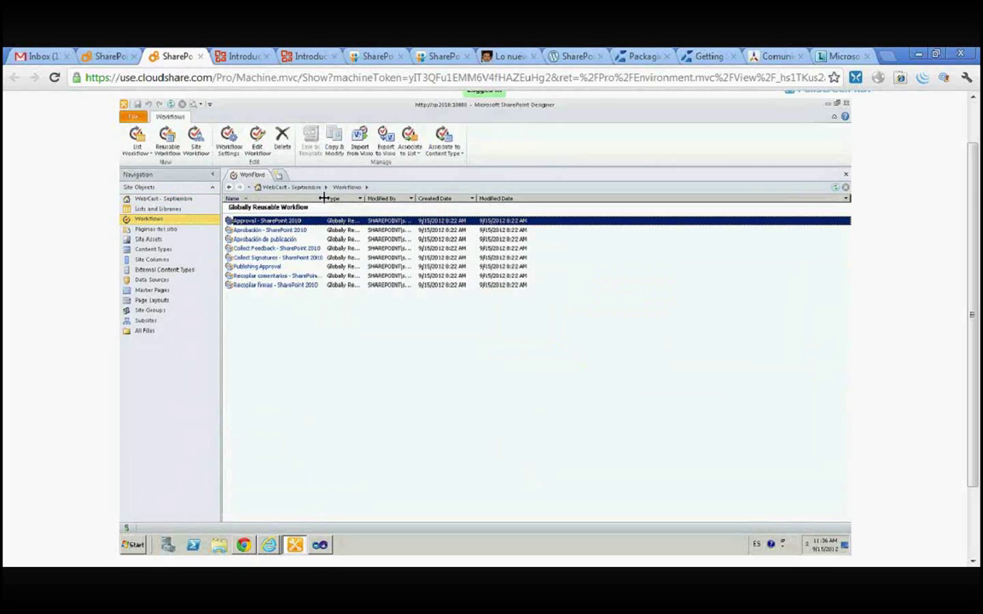
drag(323, 198, 333, 198)
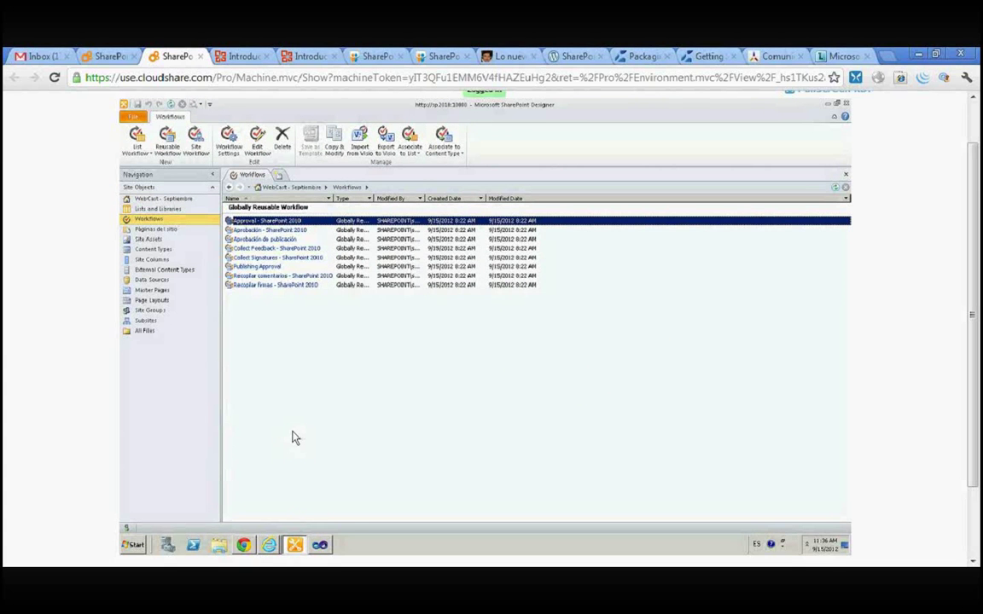
click(269, 544)
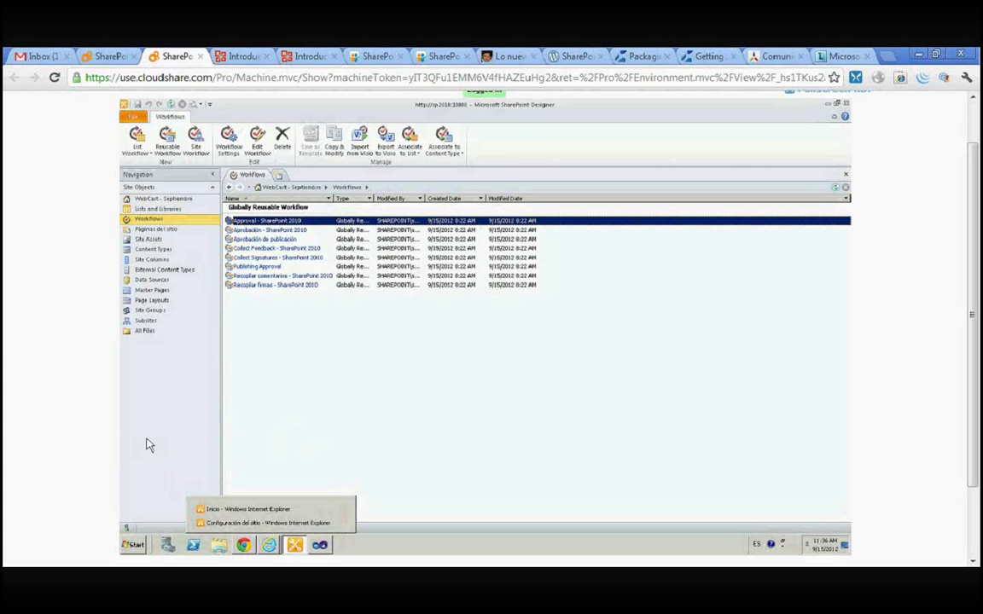
click(395, 368)
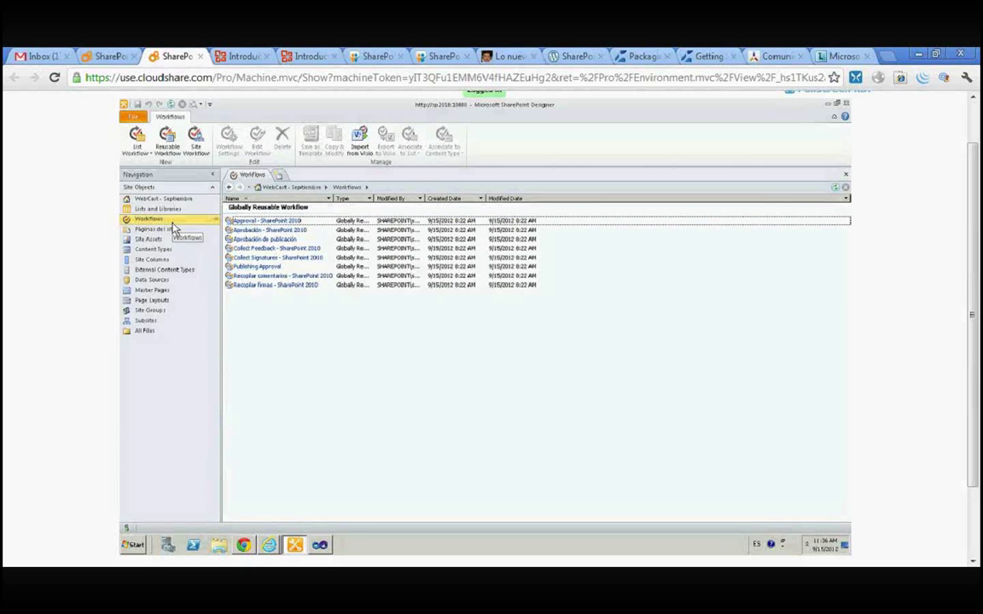
Create a list workflow on Documentos named "Nombre del Flujo", with a description of a flow "sobre la Biblioteca de Documentos del Sitio".
click(143, 154)
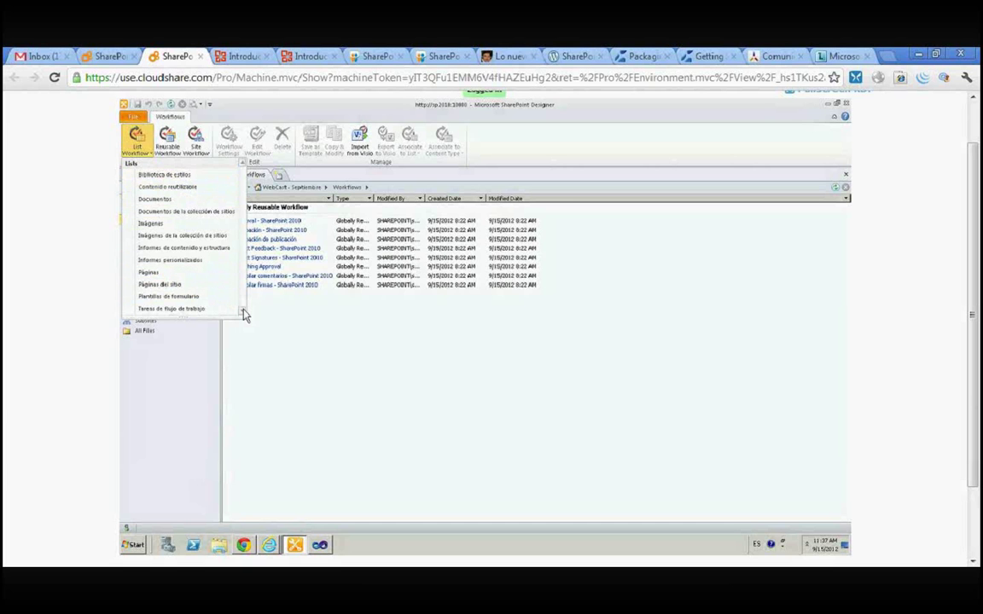
click(167, 202)
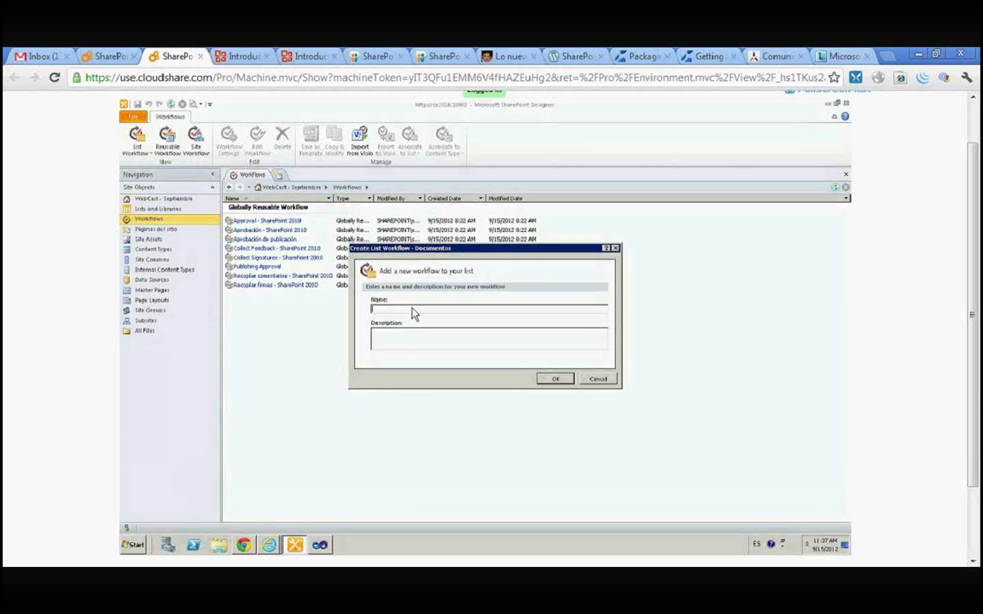
text(Nombre del Flujo)
text(Flujo d)
text(obre la Biblioteca de )
text(Documentos del Sitio)
click(568, 380)
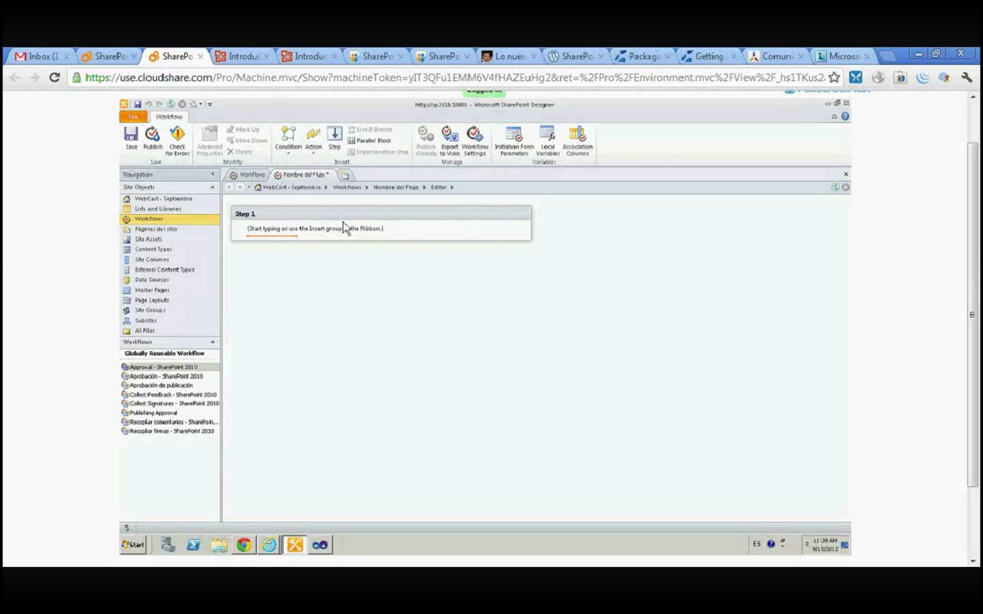
Add a "Crear elemento de lista" action to Step 1 and choose "Contenido reutilizable" as its list.
click(314, 156)
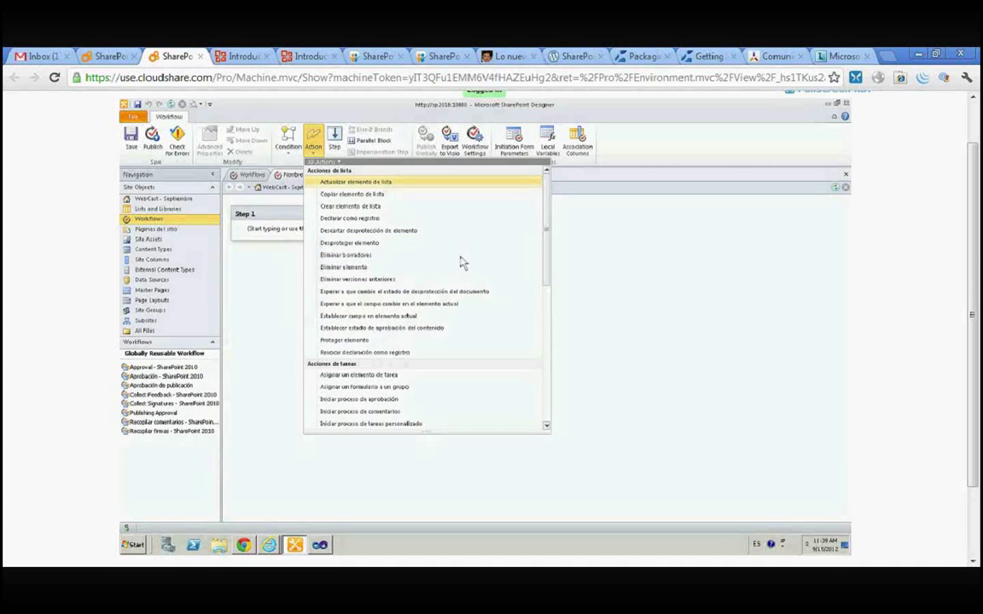
click(350, 206)
click(309, 234)
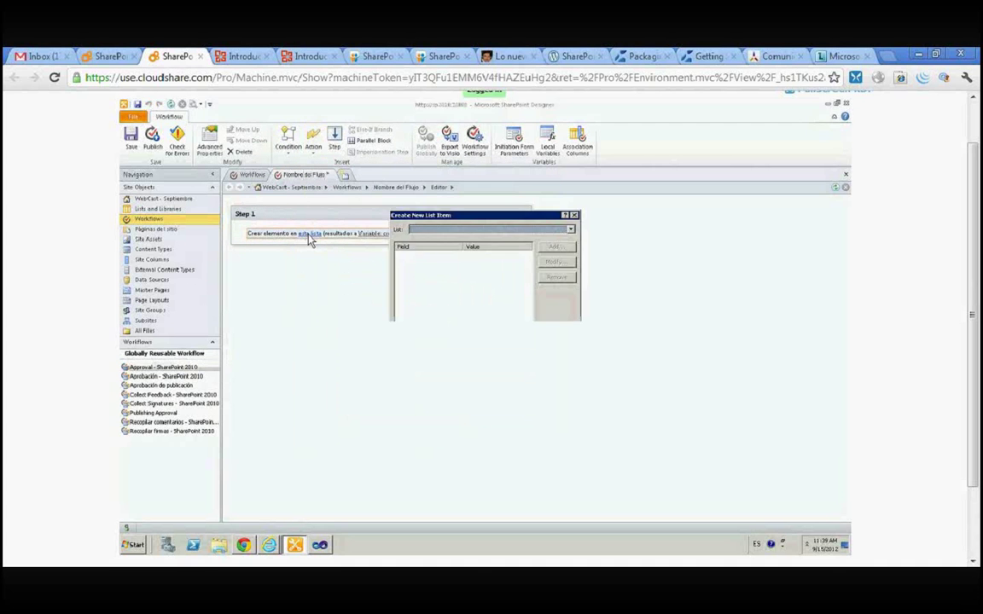
click(515, 229)
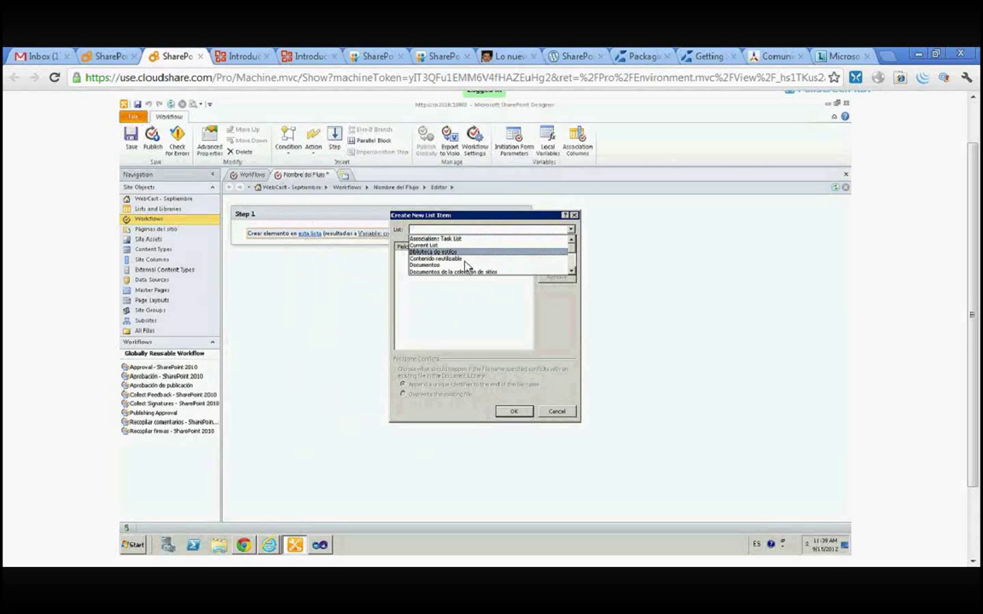
click(572, 272)
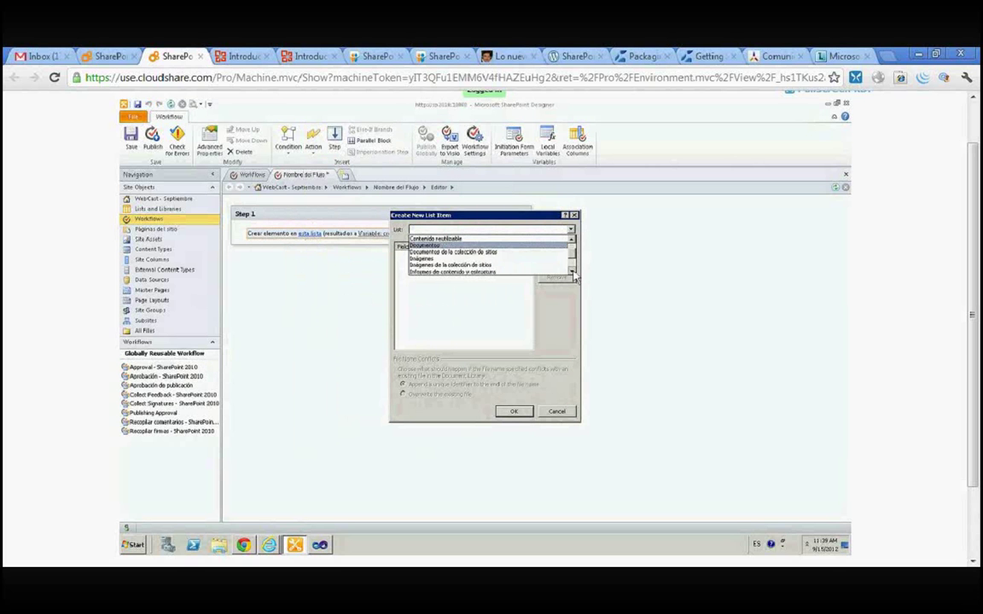
click(572, 271)
click(572, 271)
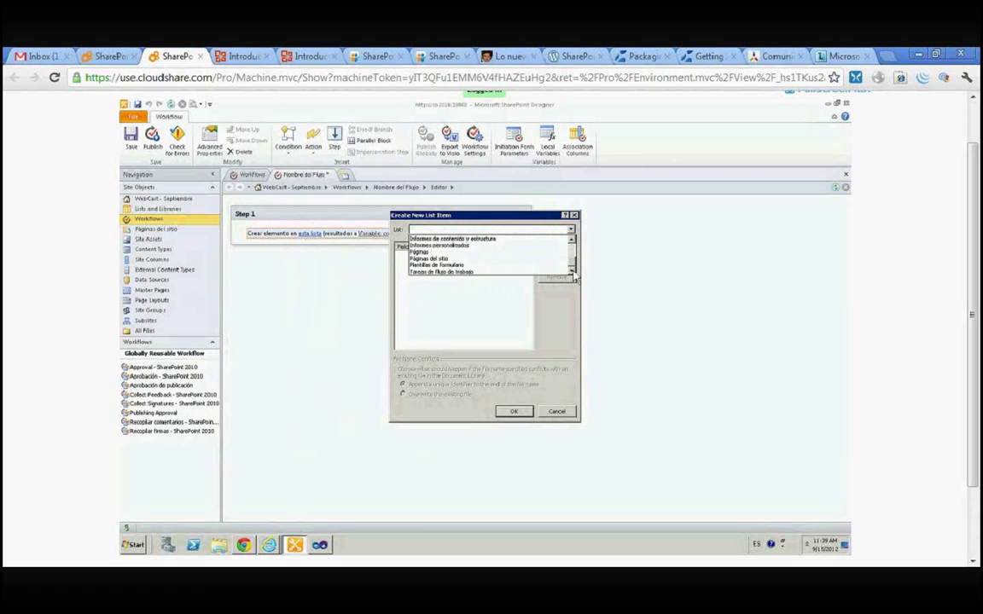
drag(572, 264, 572, 247)
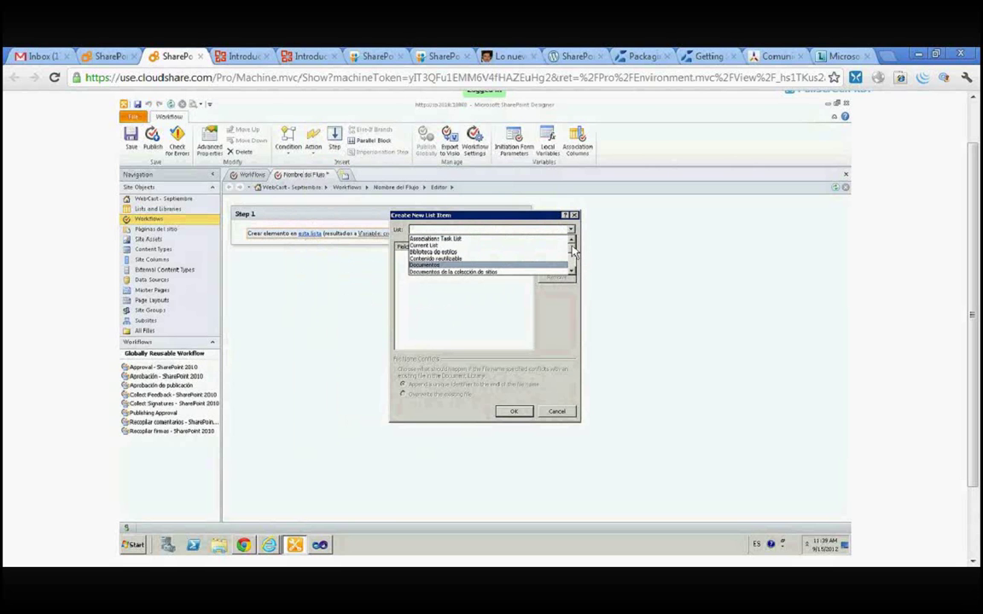
click(451, 259)
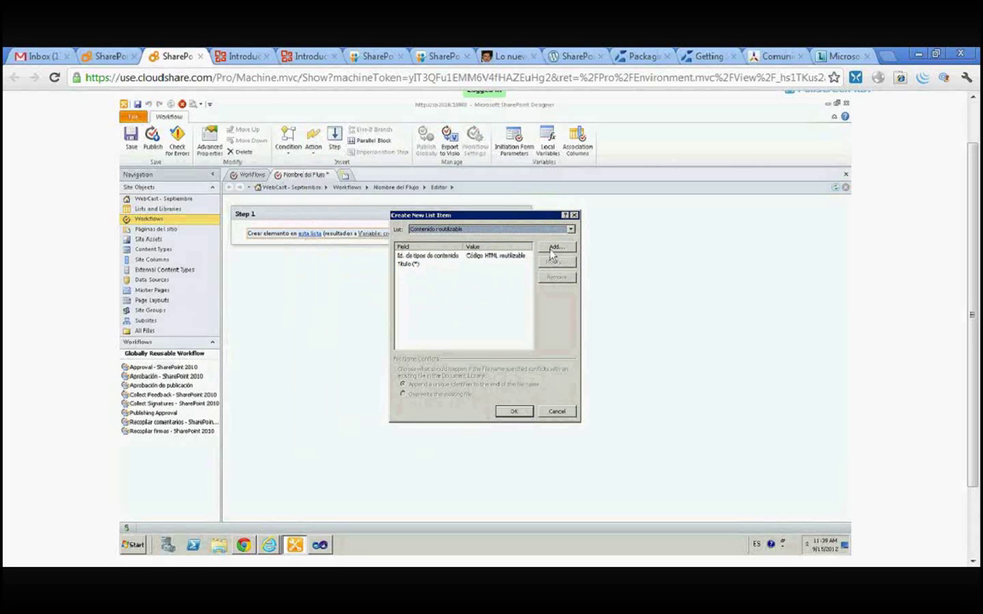
Set the new list item's required Título field to "Titulo" and accept the item definition.
click(508, 413)
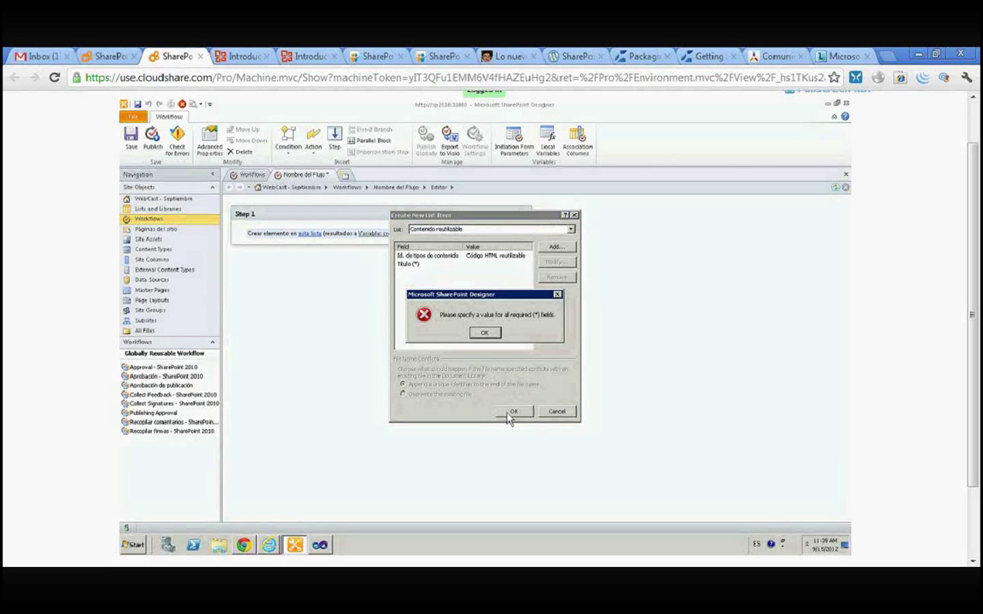
click(484, 334)
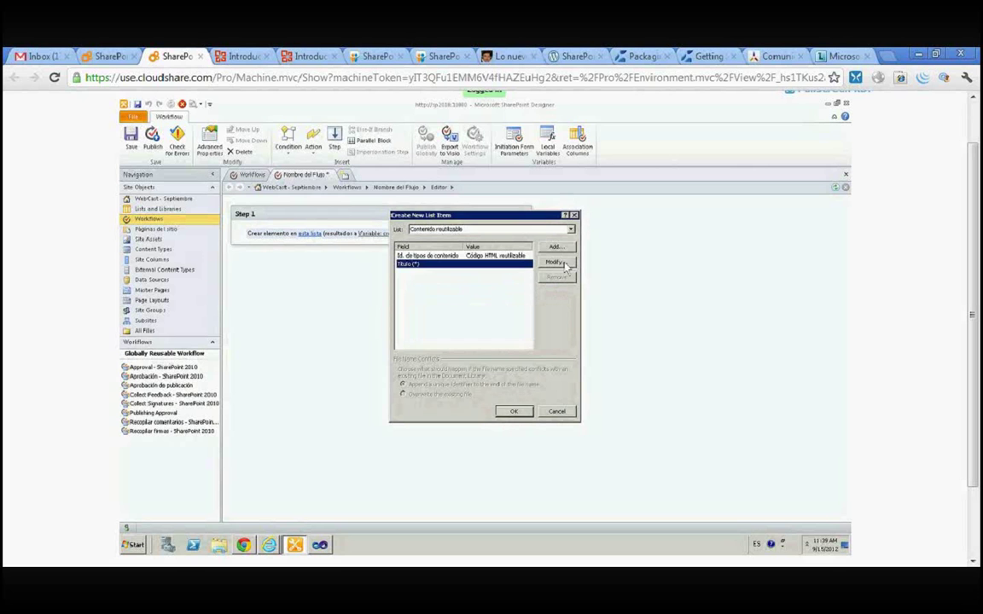
click(564, 265)
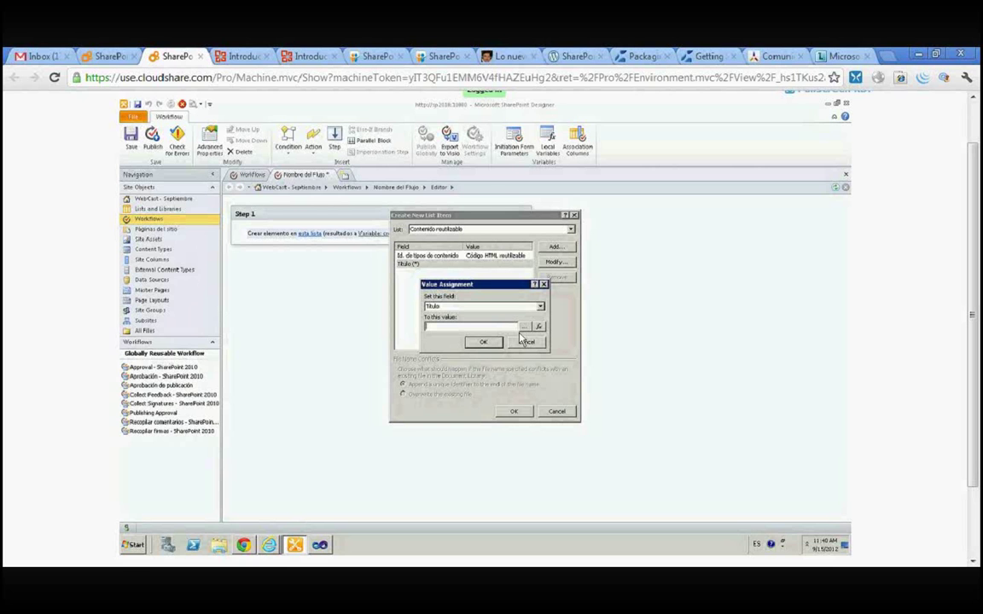
text(Titulo)
click(484, 343)
click(514, 411)
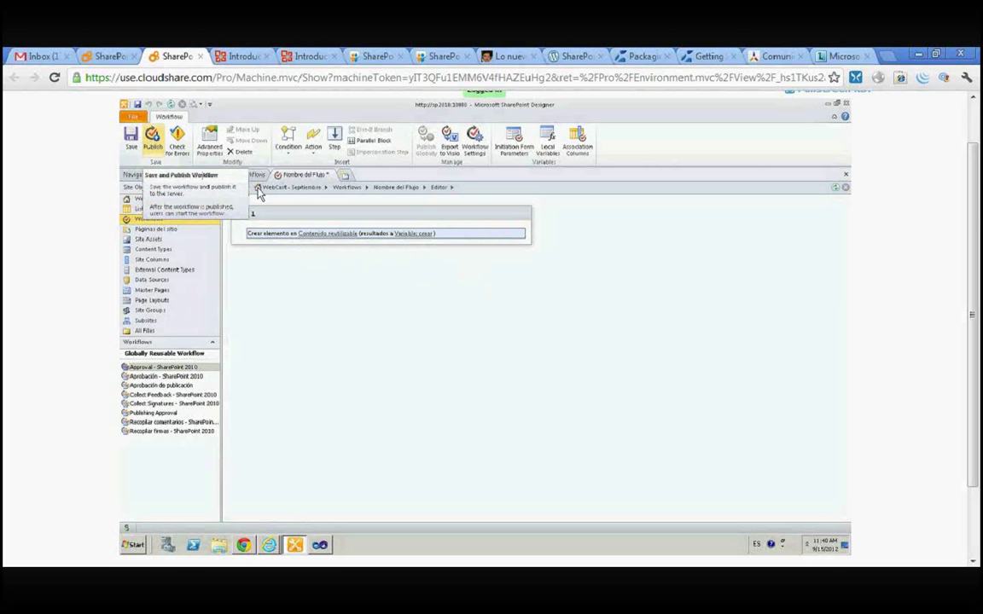
Check the workflow for errors and publish it to the server.
click(428, 286)
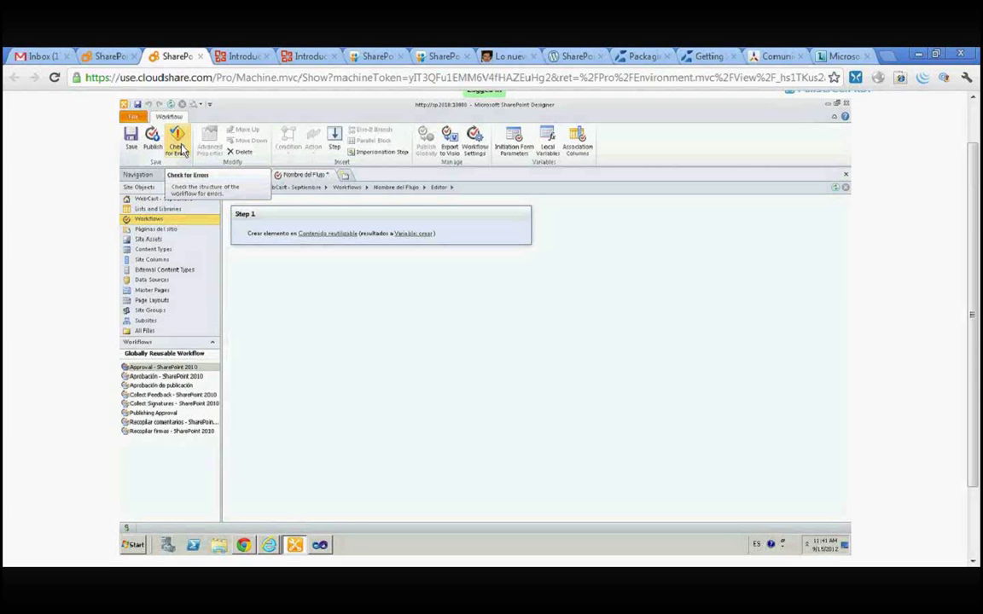
click(180, 151)
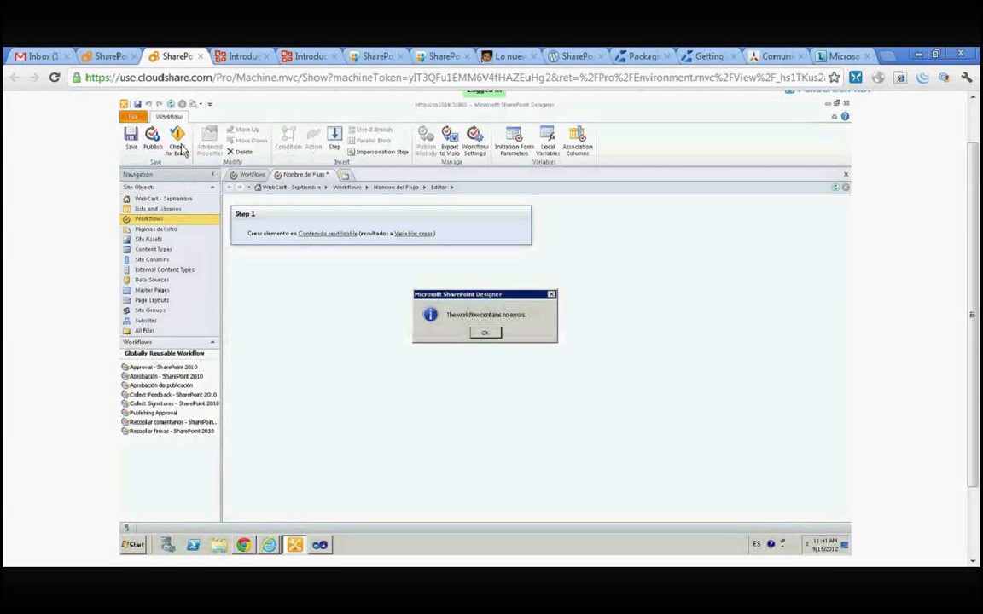
click(485, 332)
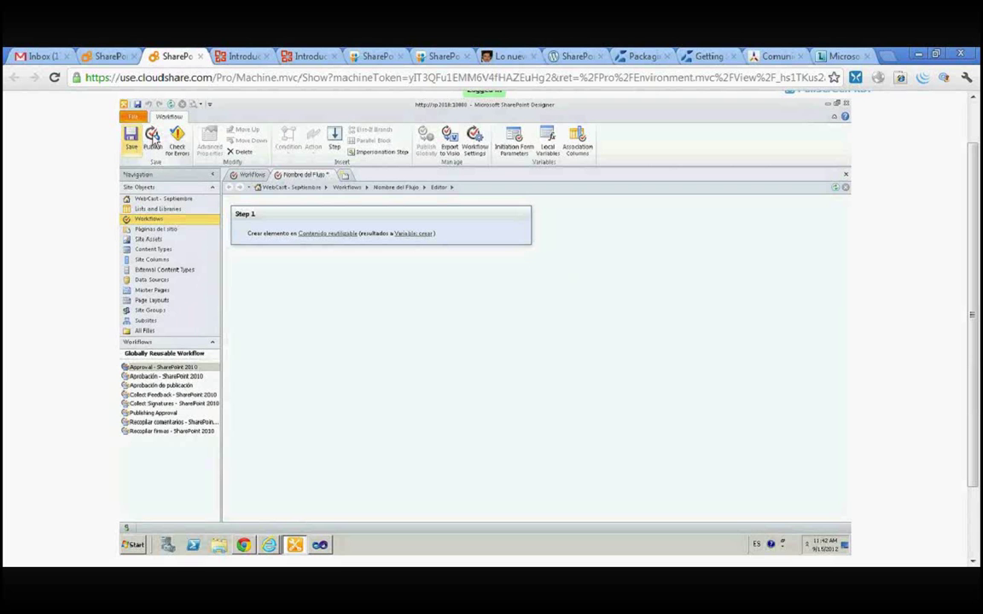
click(152, 139)
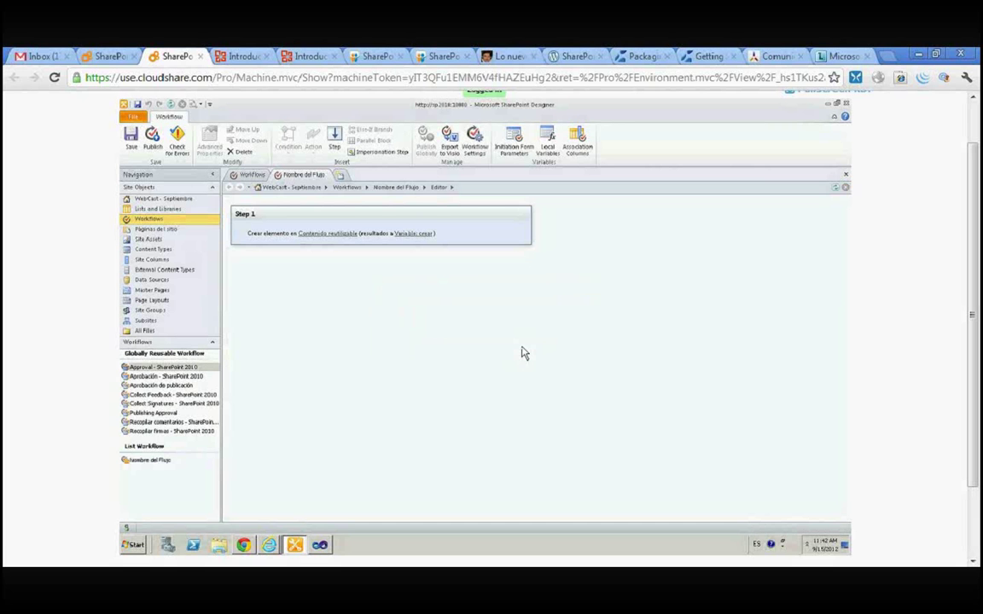
Switch to Chrome and display all content of the WebCast - Septiembre site.
click(245, 546)
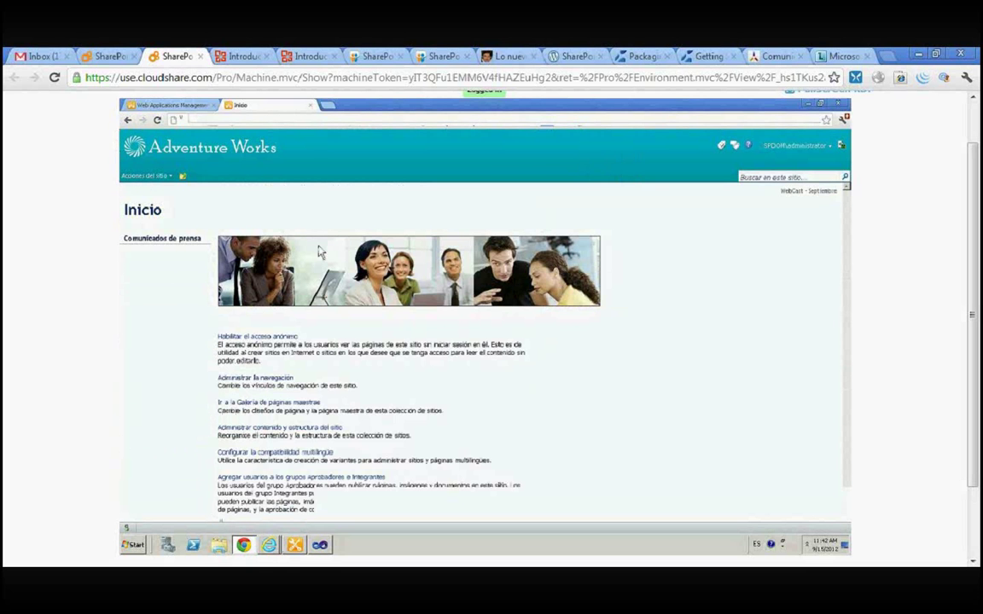
click(164, 177)
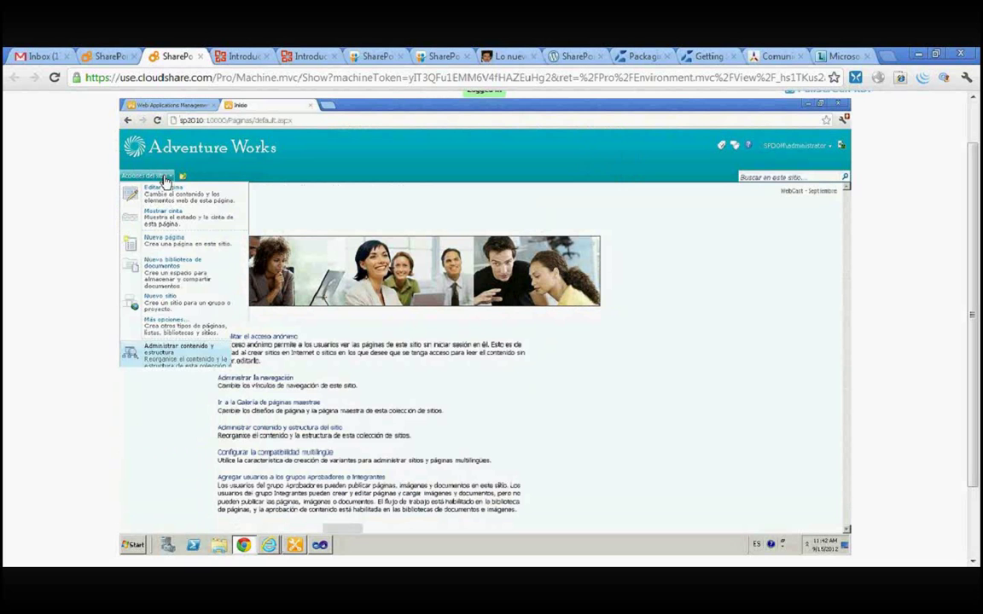
click(167, 189)
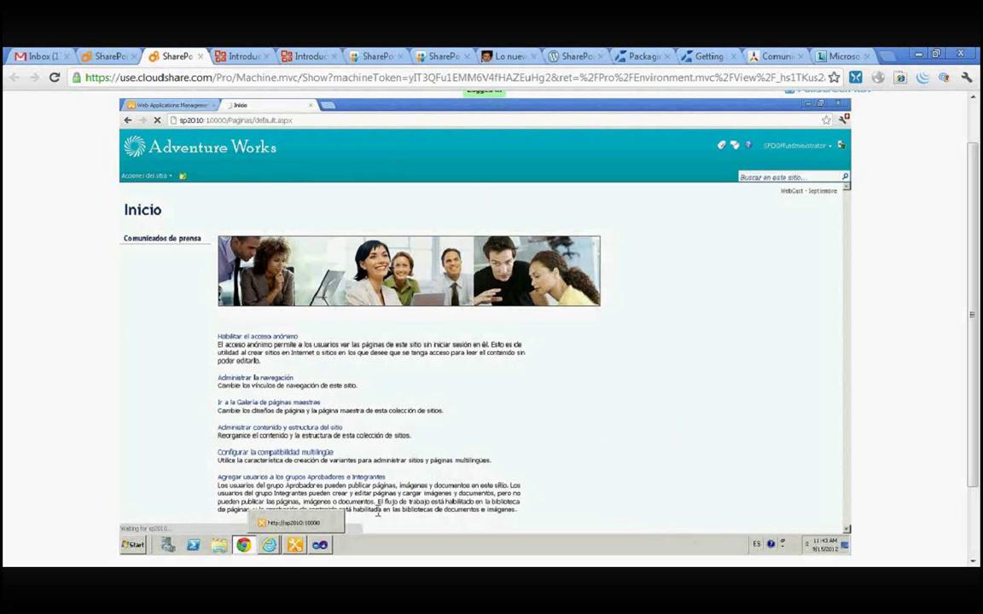
click(267, 550)
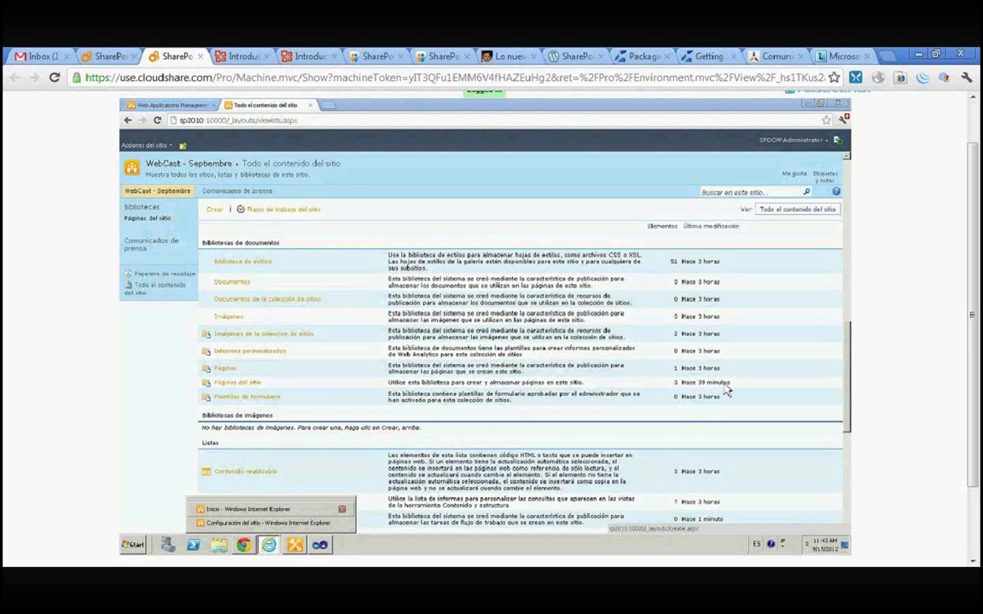
click(819, 299)
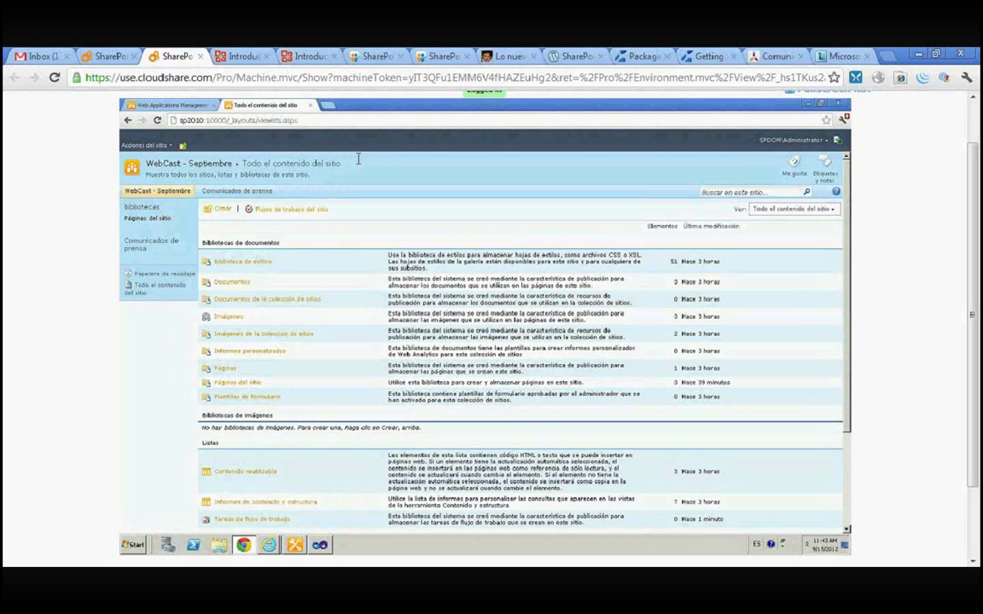
Open the workflow settings of the Documentos library.
click(232, 282)
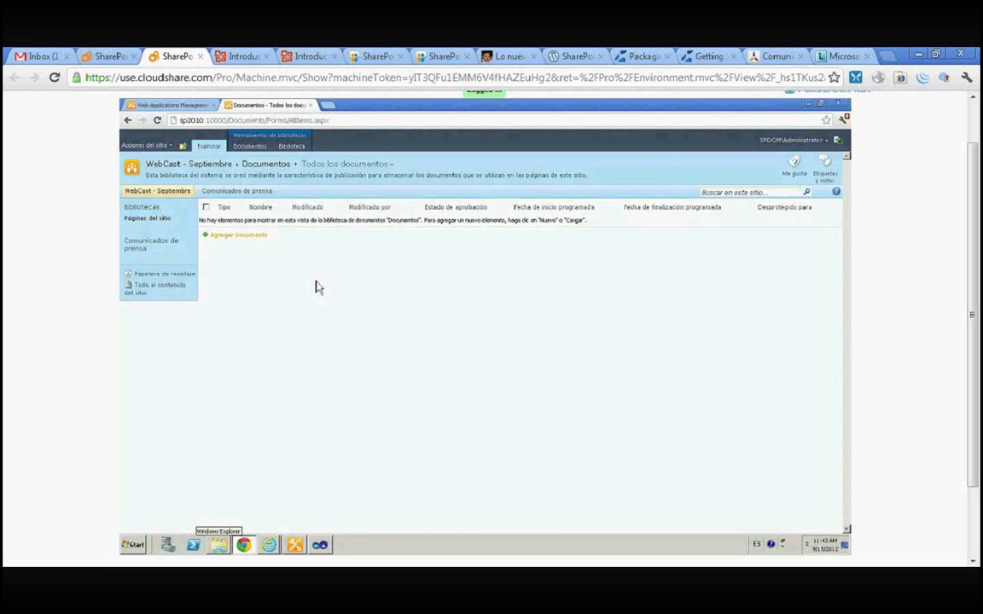
click(293, 147)
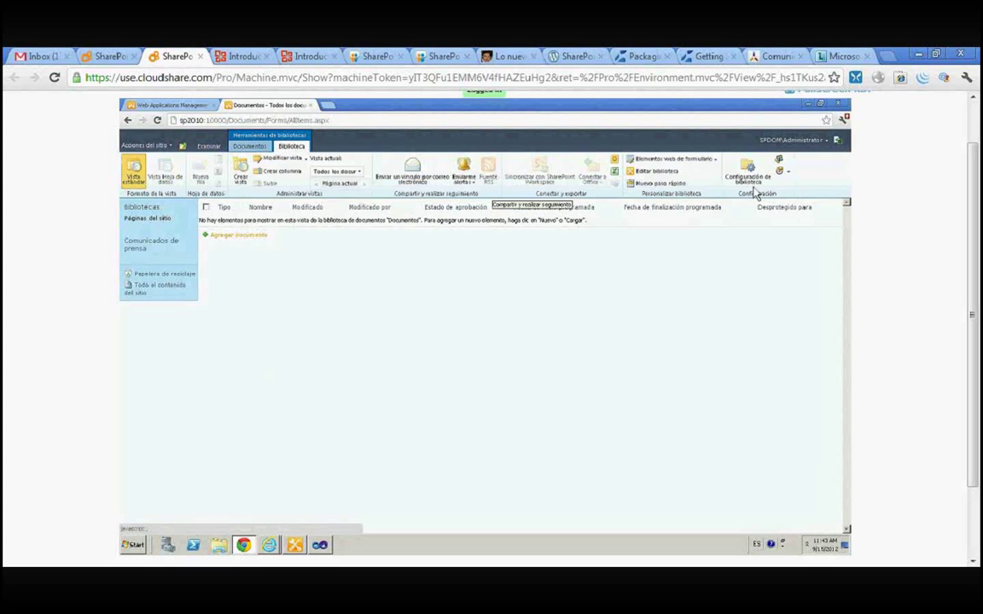
click(780, 177)
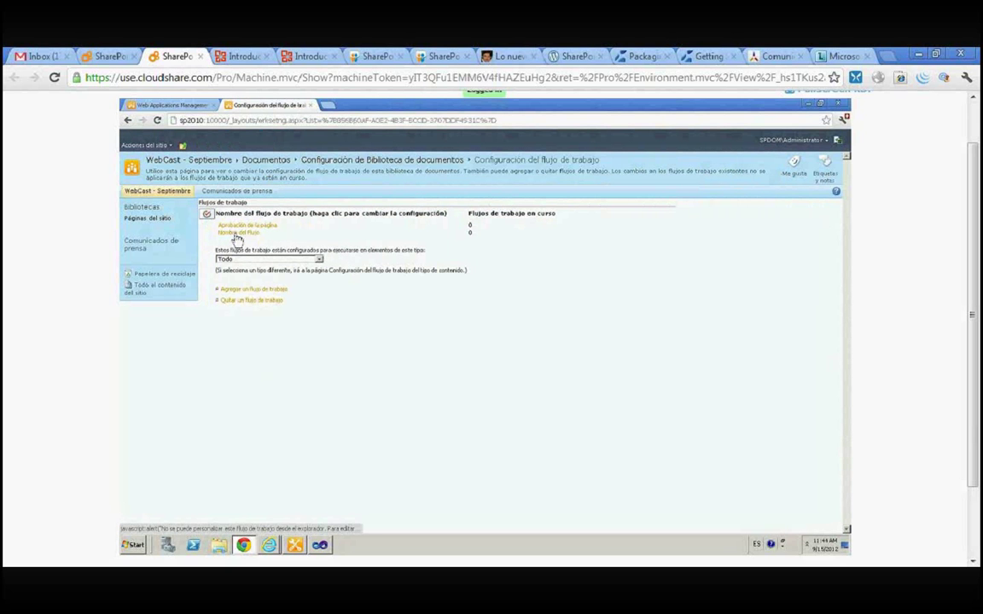
Examine the "Nombre del Flujo" entry and try to open its configuration from the browser.
drag(217, 232, 264, 232)
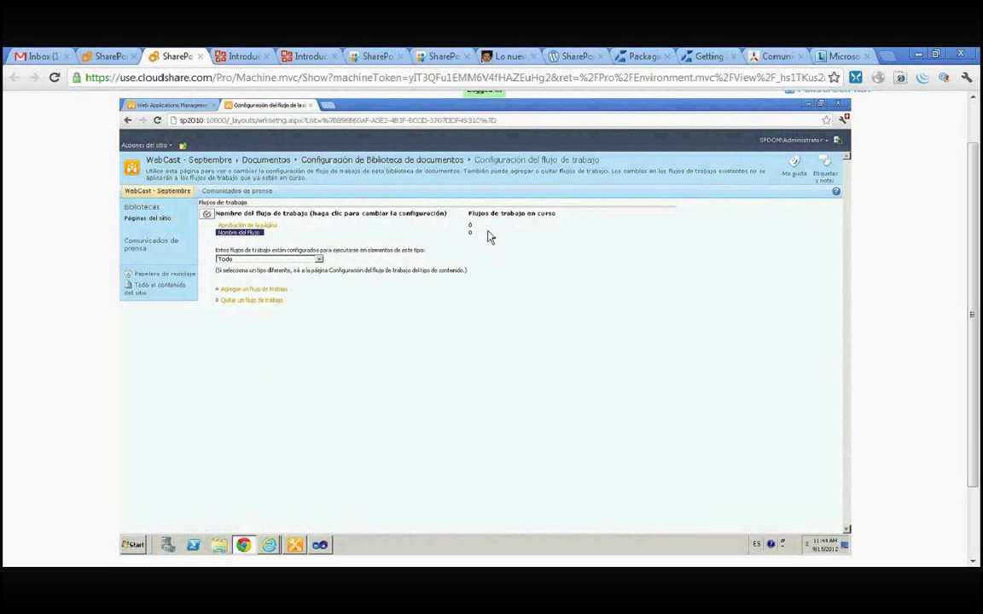
drag(488, 235, 467, 233)
drag(251, 233, 210, 234)
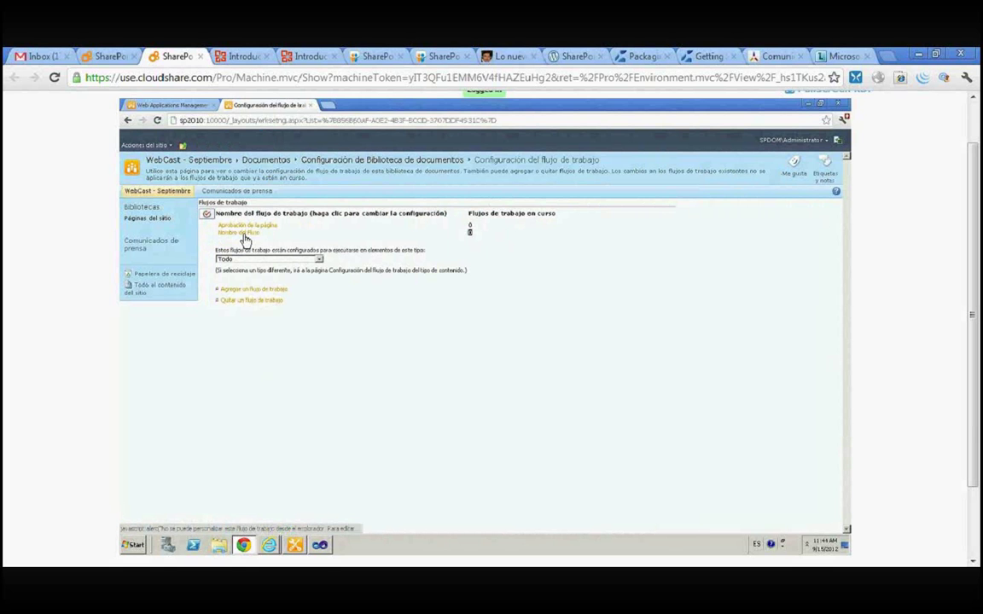
click(244, 235)
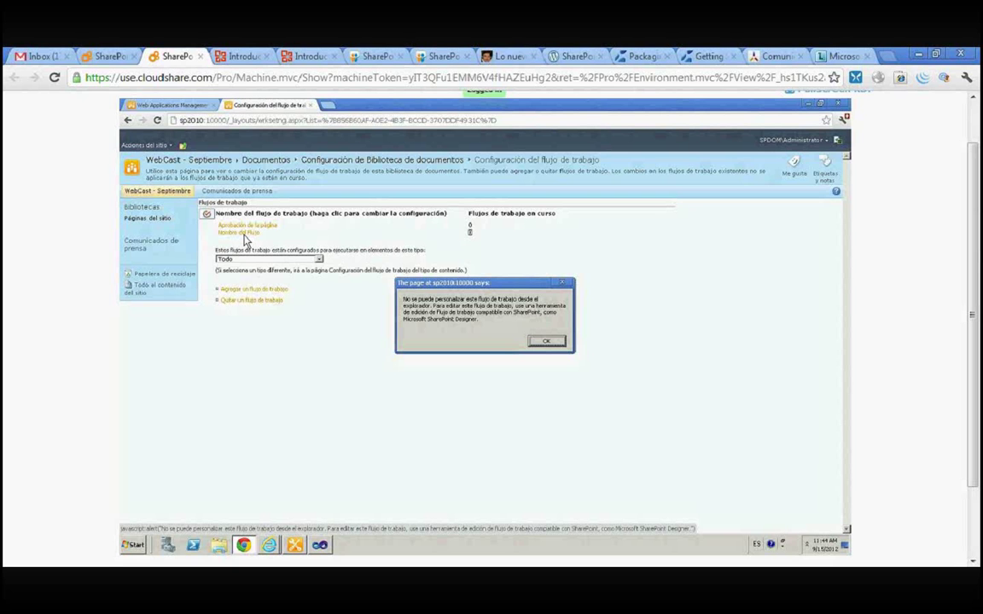
key(Return)
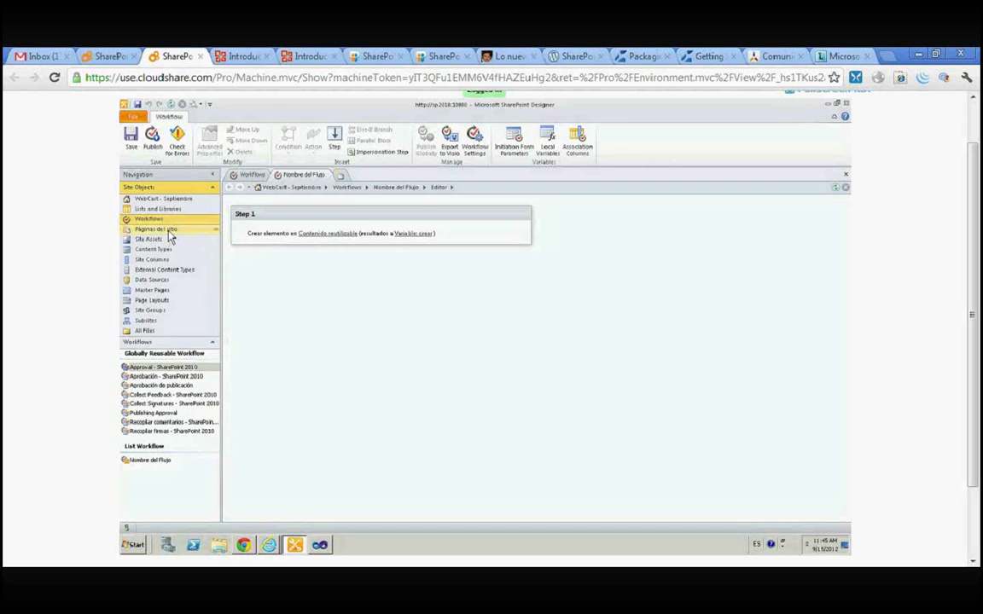
Switch to SharePoint Designer and display the contents of Páginas del sitio.
click(169, 235)
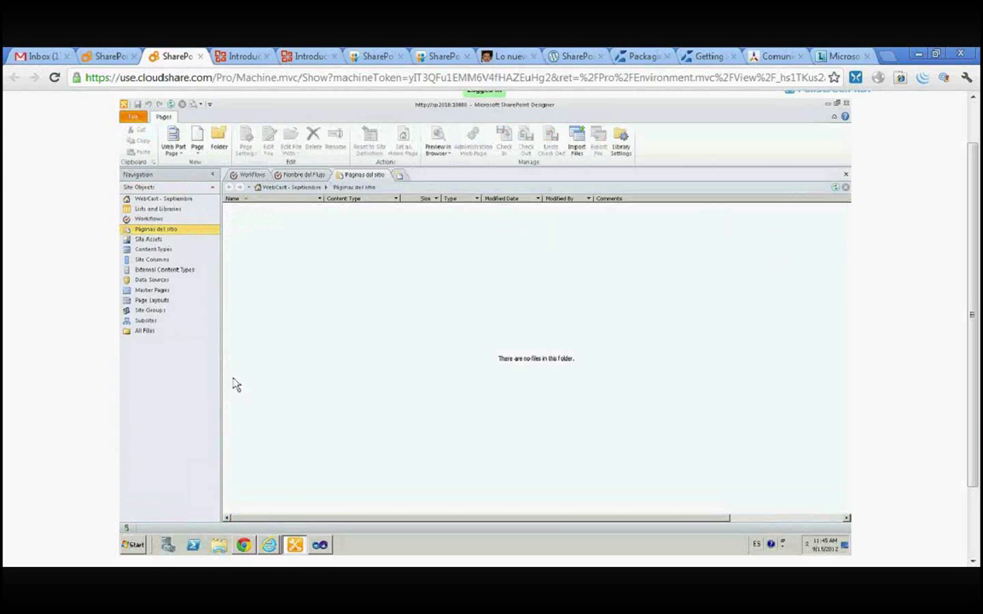
Display all files of the site, open the SitePages folder, and return to Páginas del sitio.
click(145, 333)
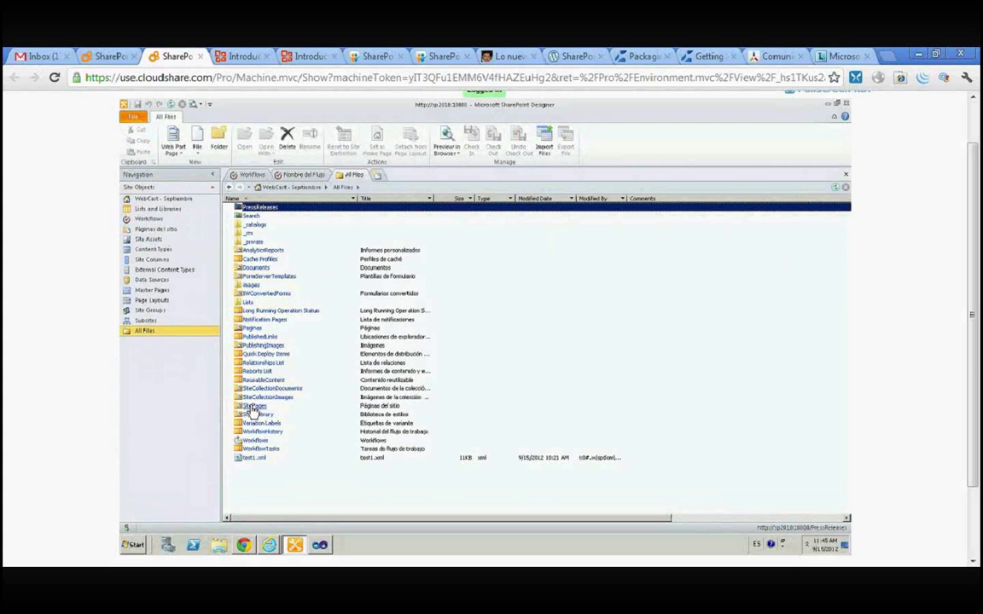
double_click(252, 408)
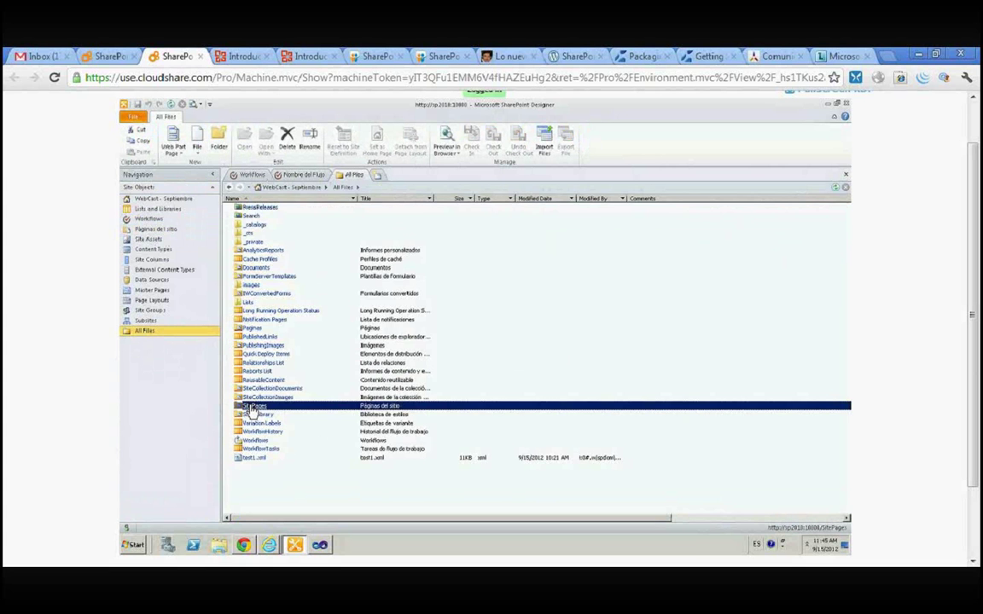
click(156, 229)
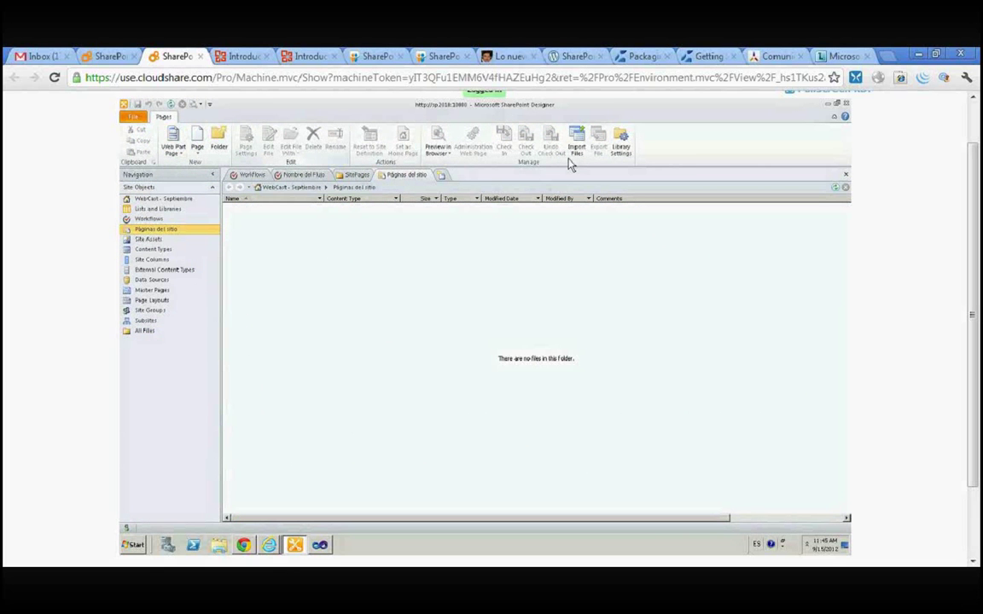
Look through the available web part page layouts and the ASPX and HTML page types.
click(181, 159)
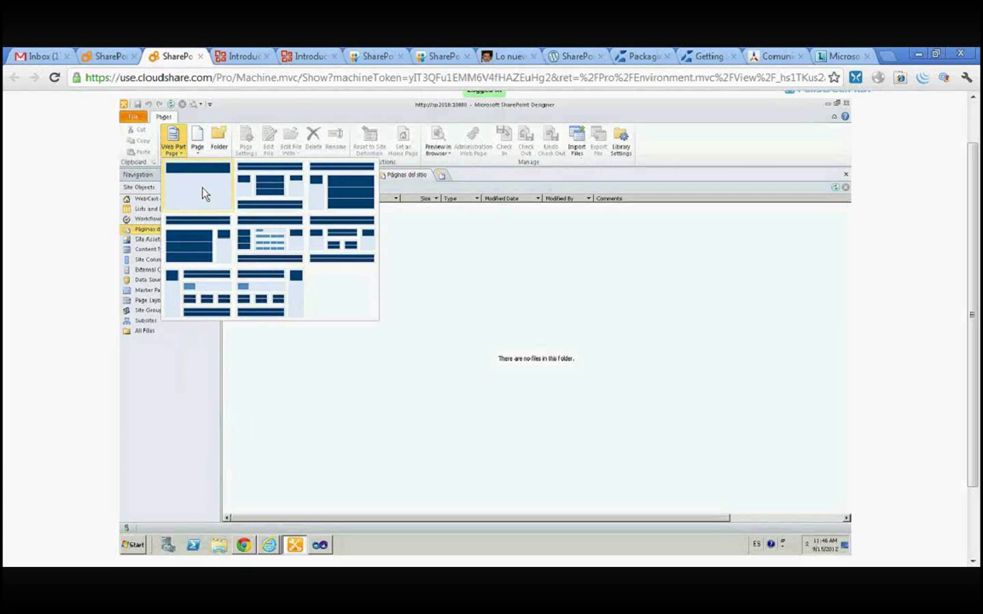
click(198, 148)
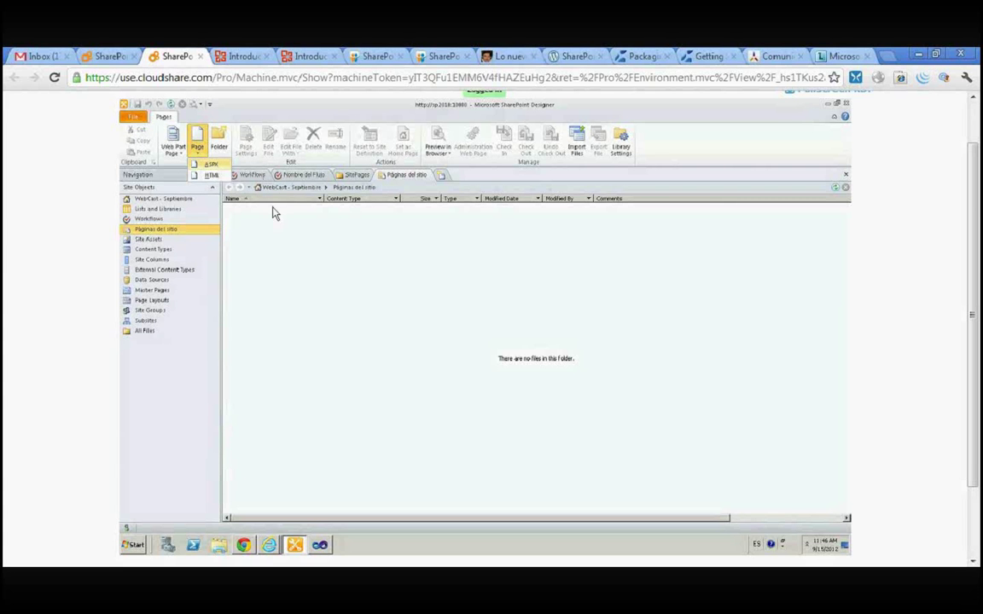
click(305, 242)
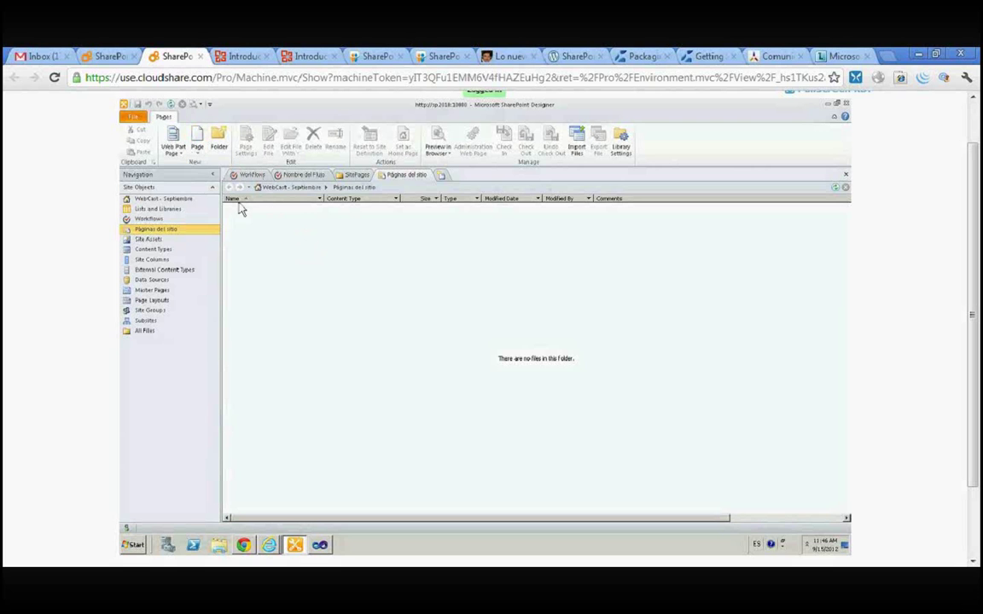
Create a web part page with the single full-page zone layout in Páginas del sitio, naming it Titulo.aspx.
click(173, 151)
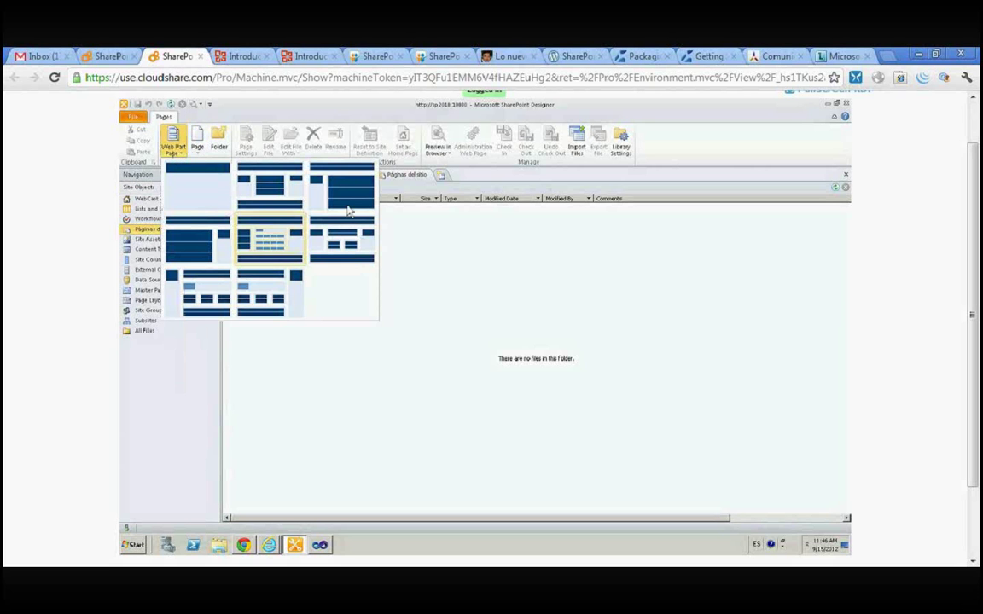
click(198, 192)
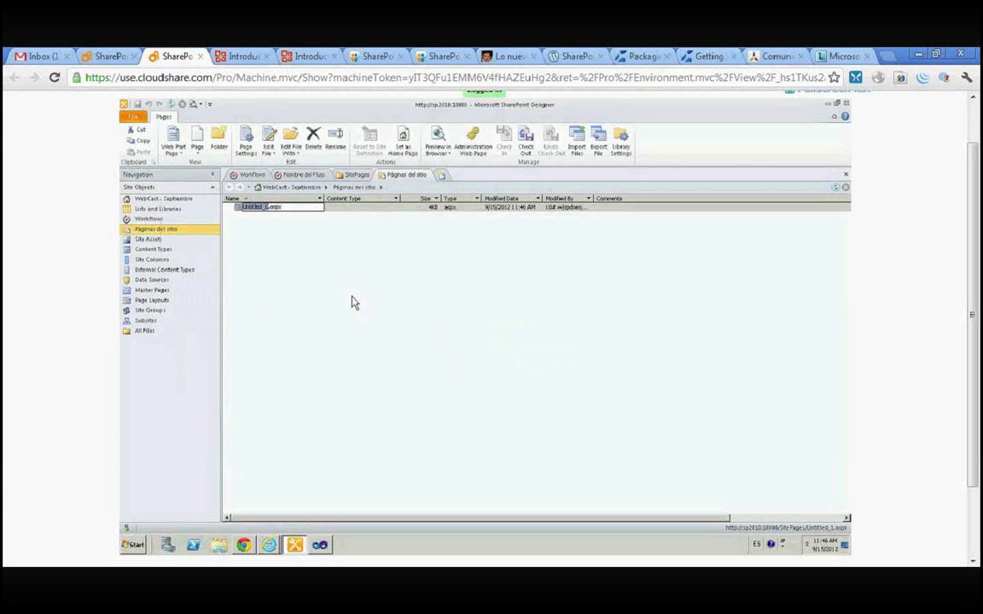
text(Titulo)
key(Return)
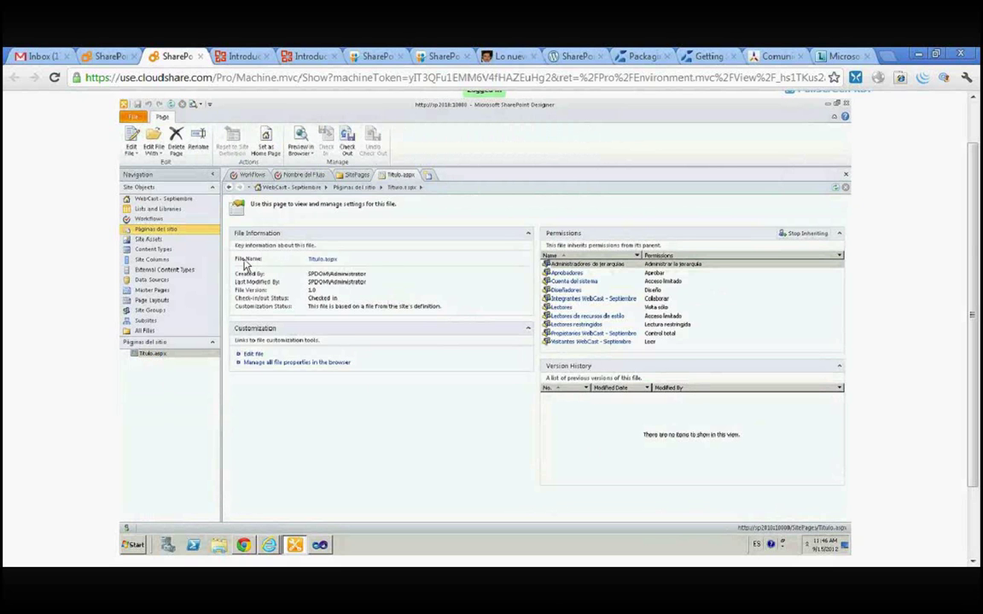
Examine the file information of Titulo.aspx, especially its version, check-in/out status and customization status.
mouse_move(316, 282)
mouse_down()
mouse_move(373, 283)
mouse_move(310, 293)
mouse_up()
drag(309, 298, 347, 298)
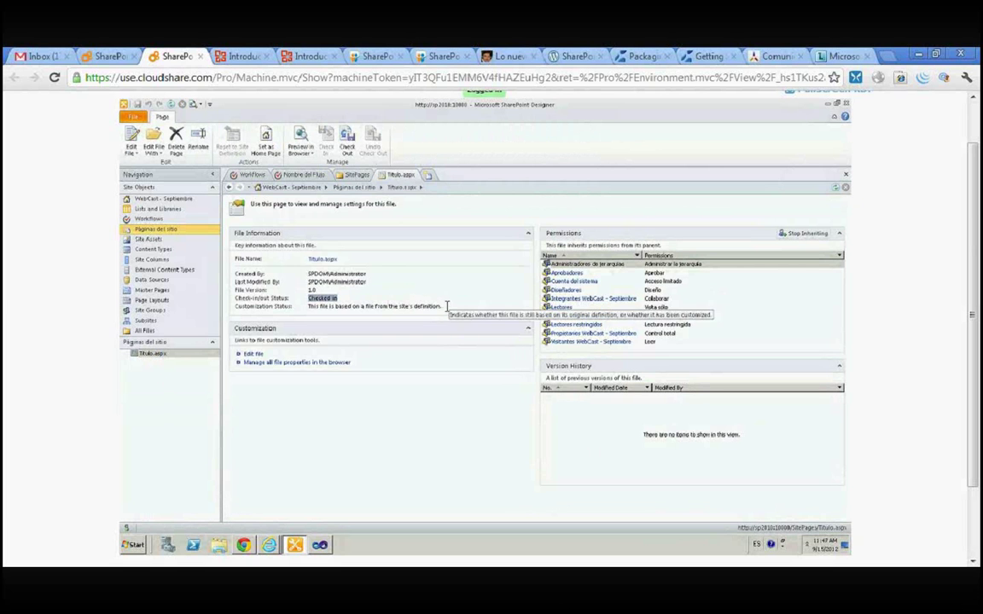
drag(445, 305, 305, 305)
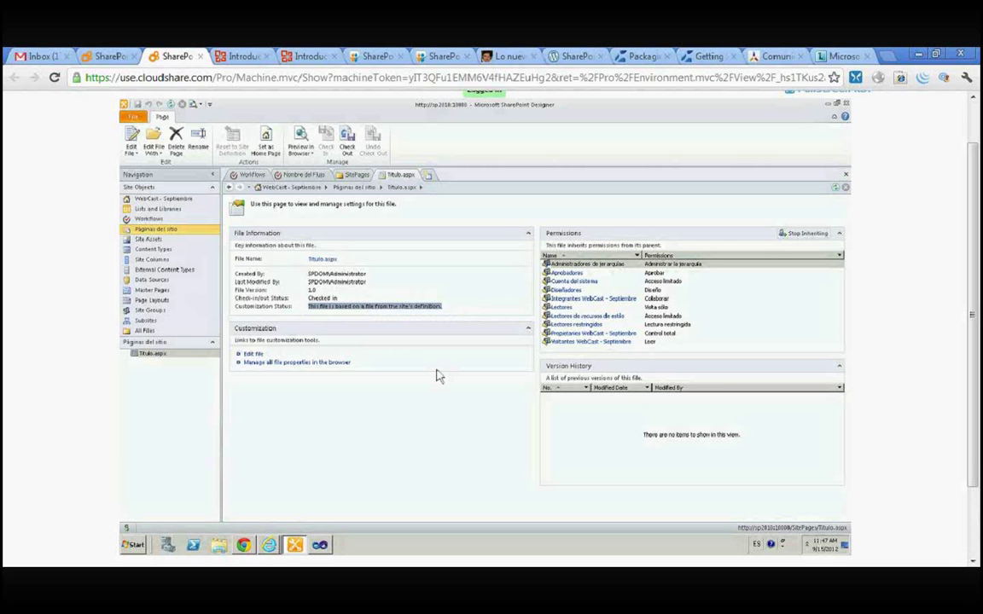
click(385, 307)
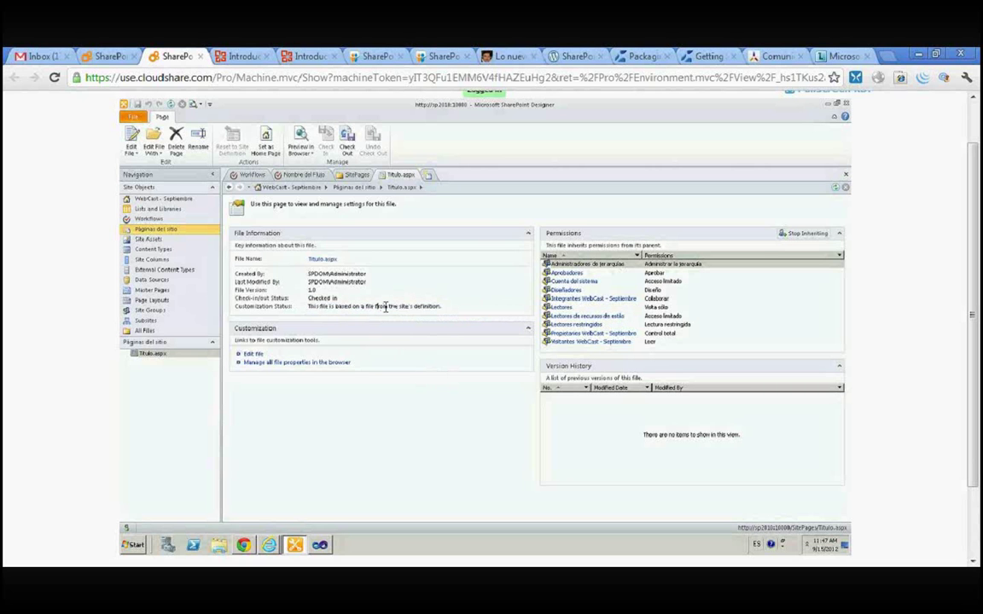
drag(397, 307, 443, 306)
click(331, 310)
triple_click(331, 309)
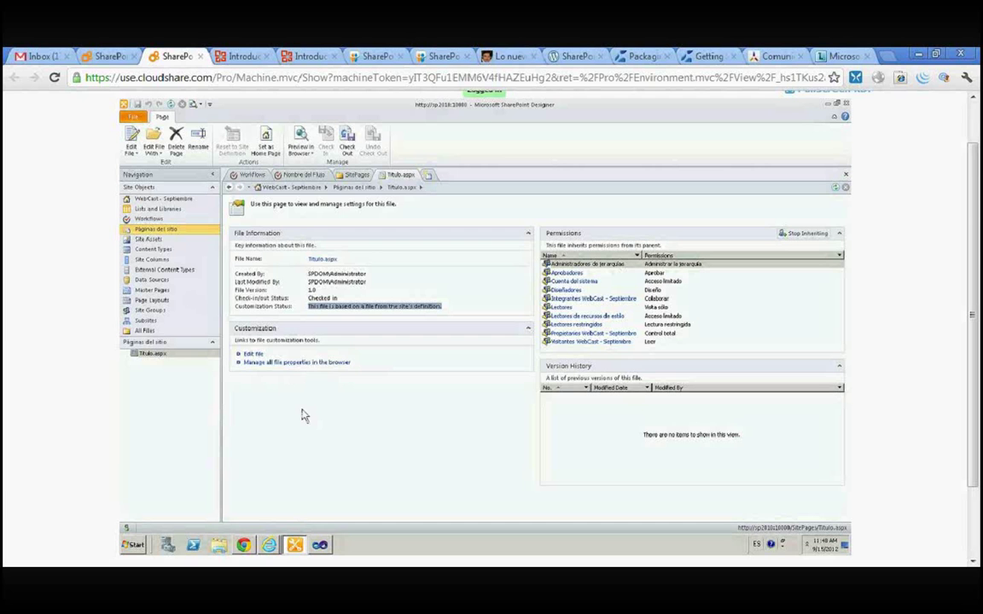
Open Titulo.aspx for editing and show its code and design together in Split view.
click(249, 356)
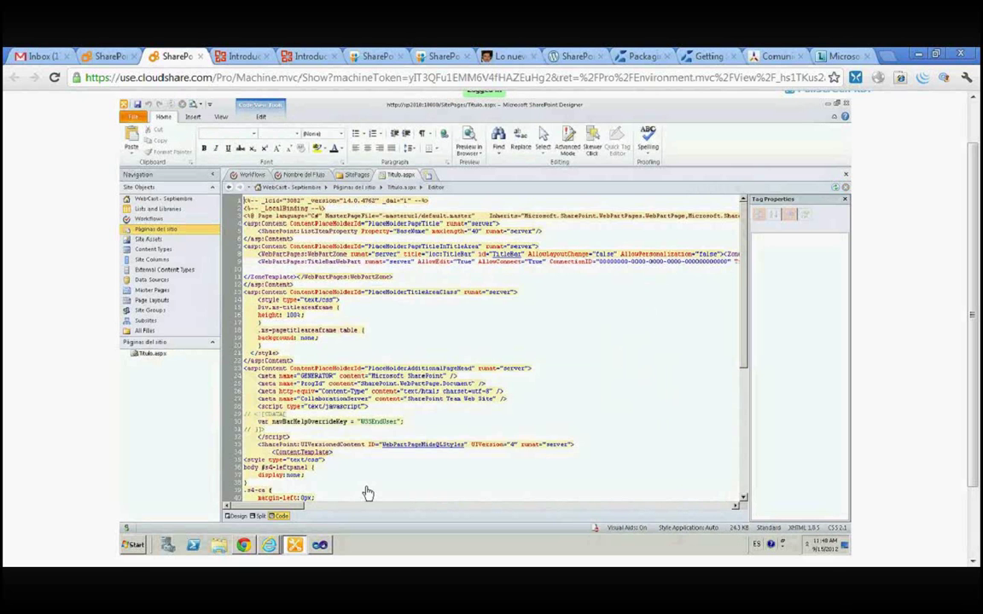
click(261, 516)
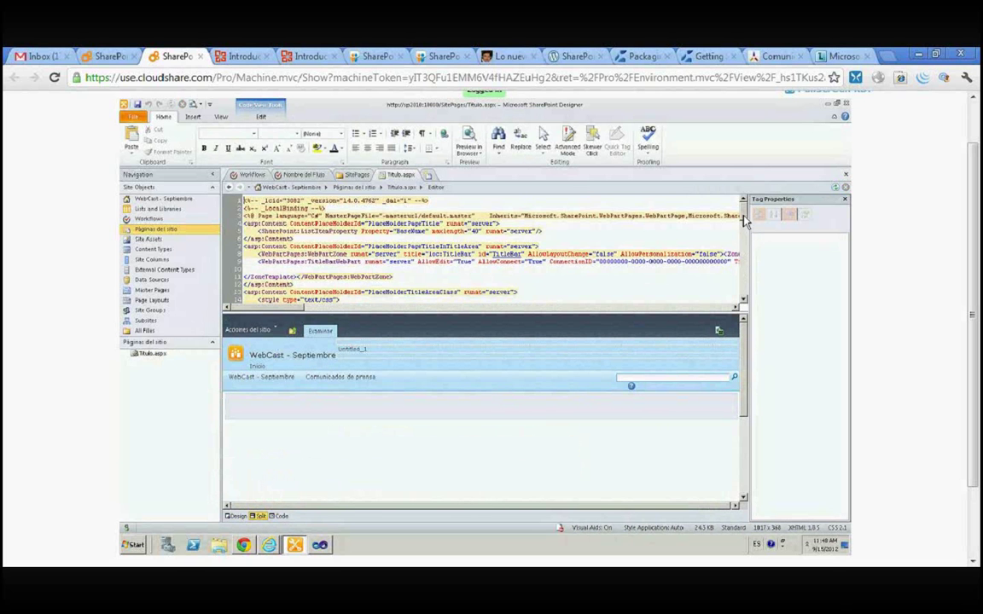
drag(744, 222, 745, 232)
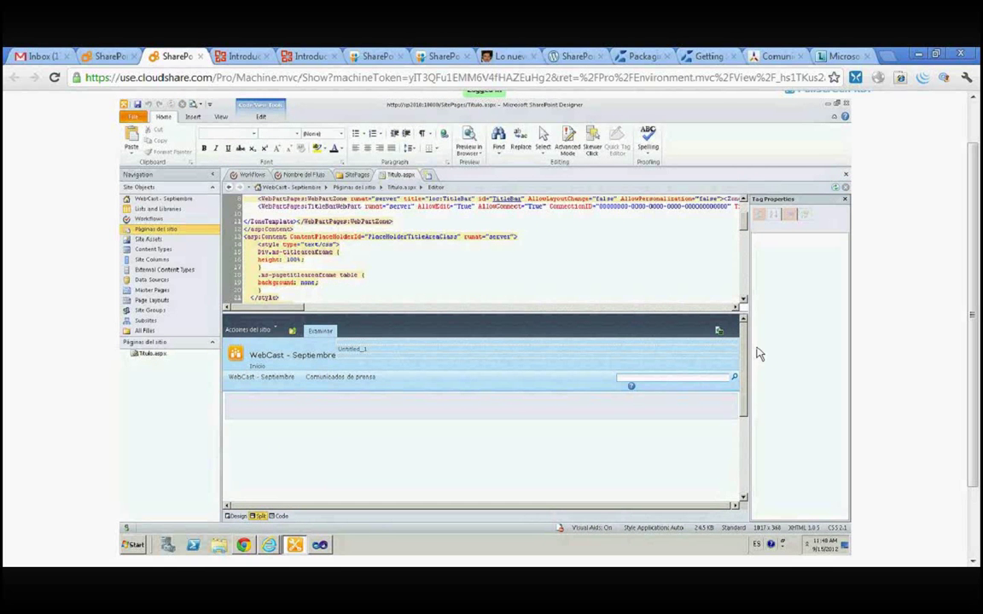
scroll(691, 398, down, 1)
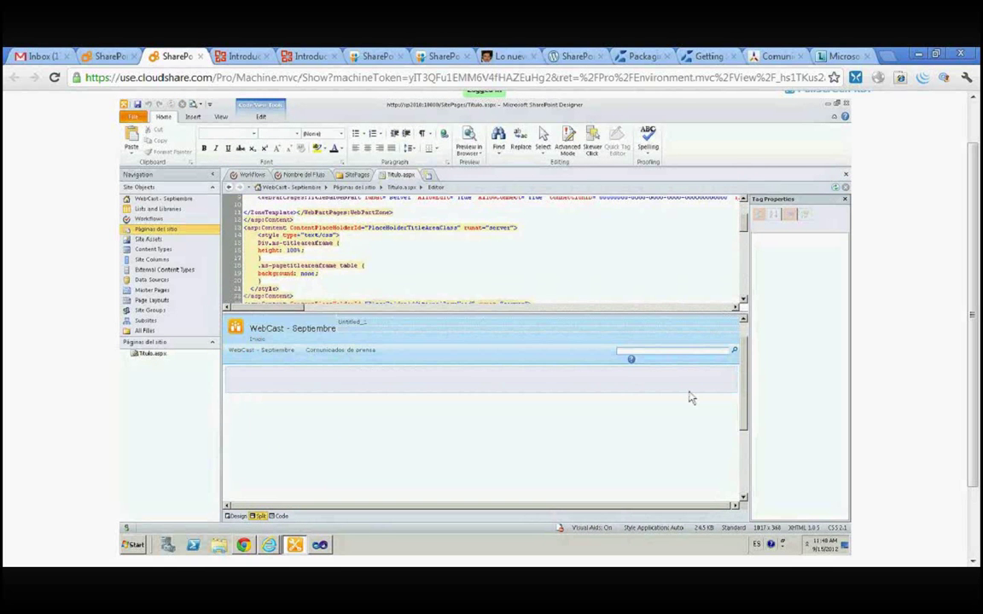
scroll(691, 398, up, 1)
Insert an Editor de contenido web part in the FullPage zone of Titulo.aspx and save the page.
click(486, 411)
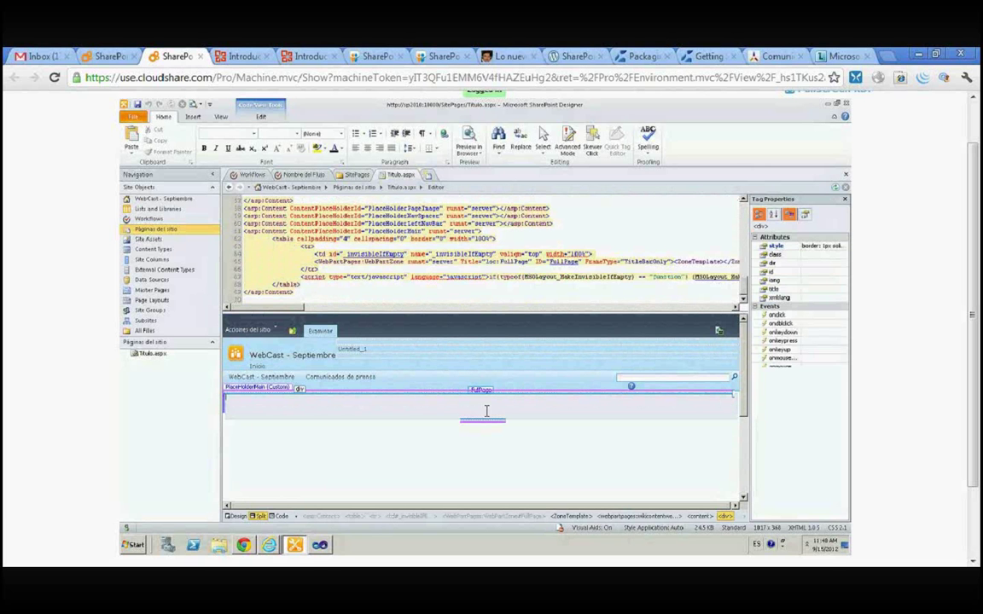
click(193, 117)
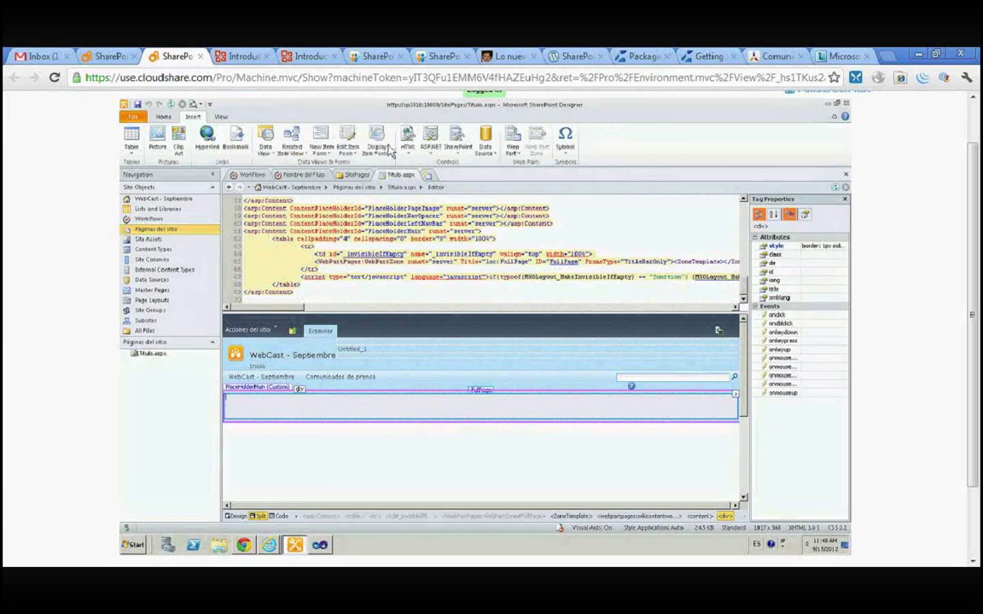
click(516, 162)
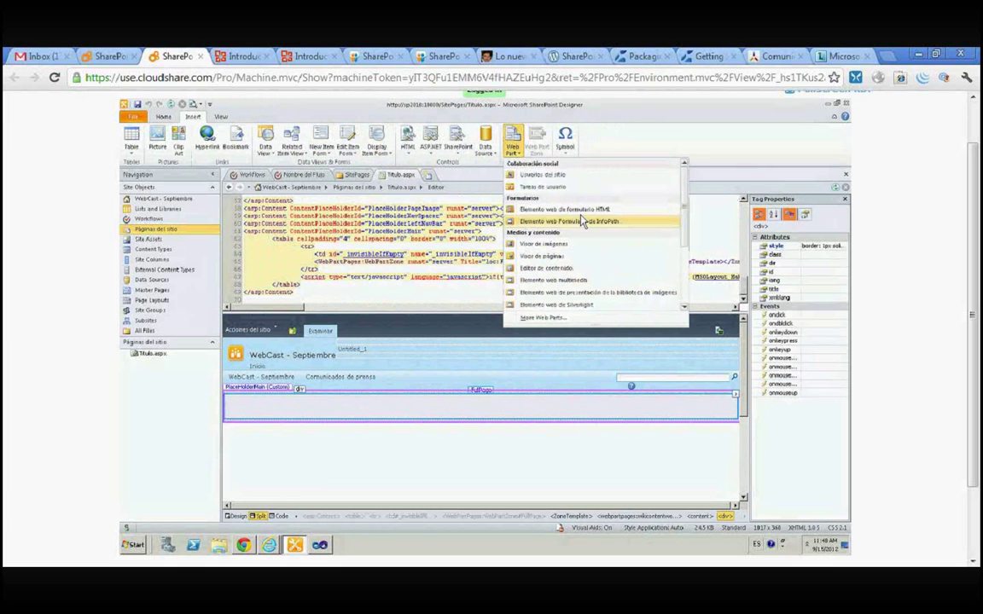
click(549, 272)
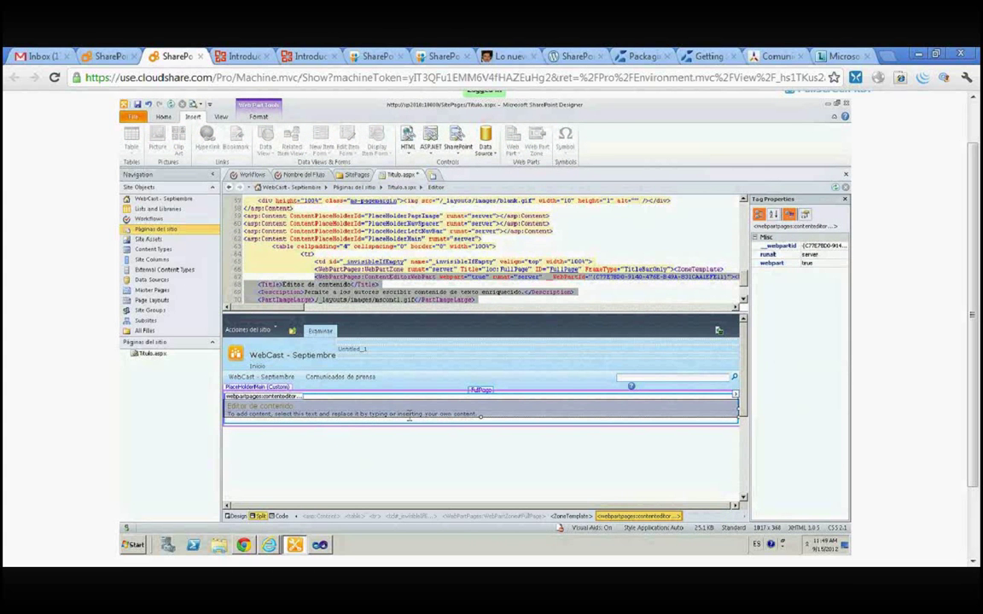
click(307, 414)
click(254, 411)
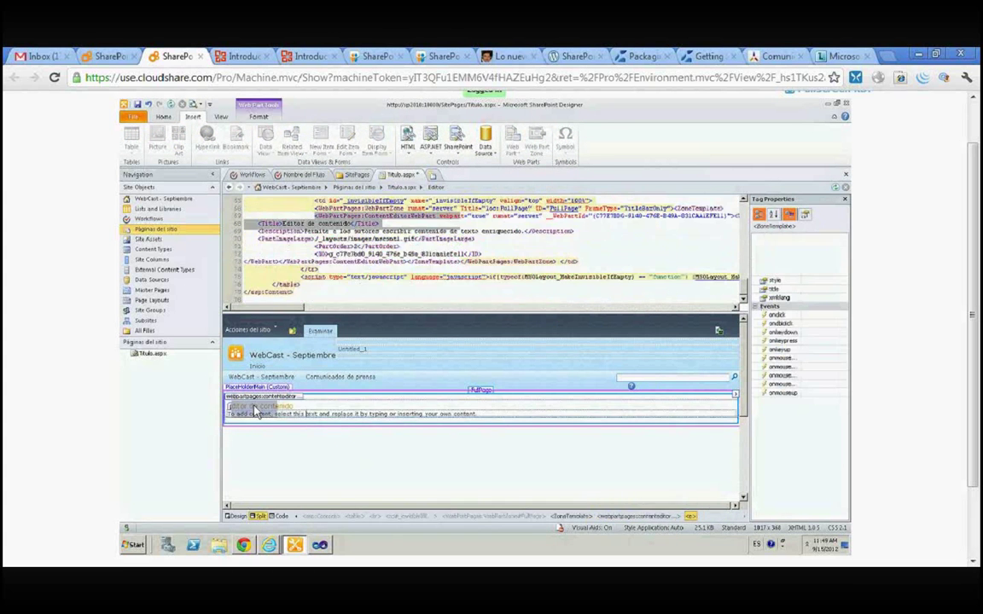
drag(254, 411, 381, 444)
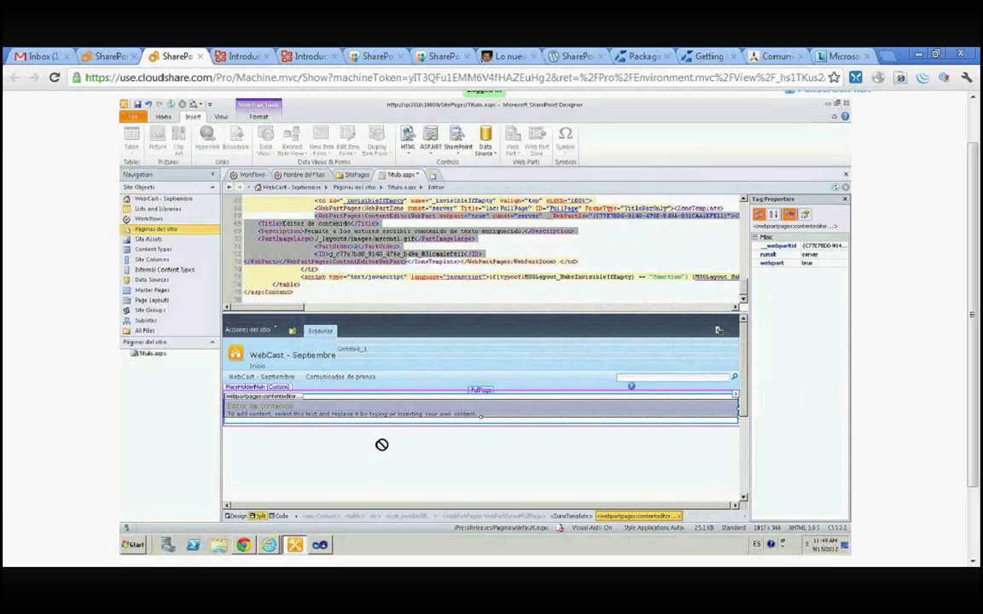
key(ctrl+s)
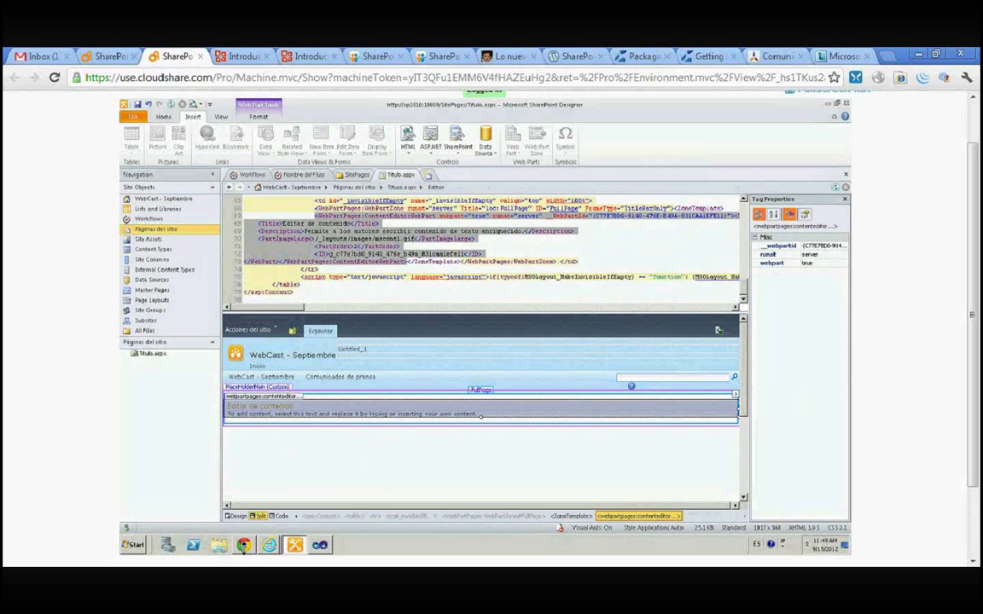
Switch to Chrome and open SitePages/Titulo.aspx on the site to check the rendered page.
click(246, 549)
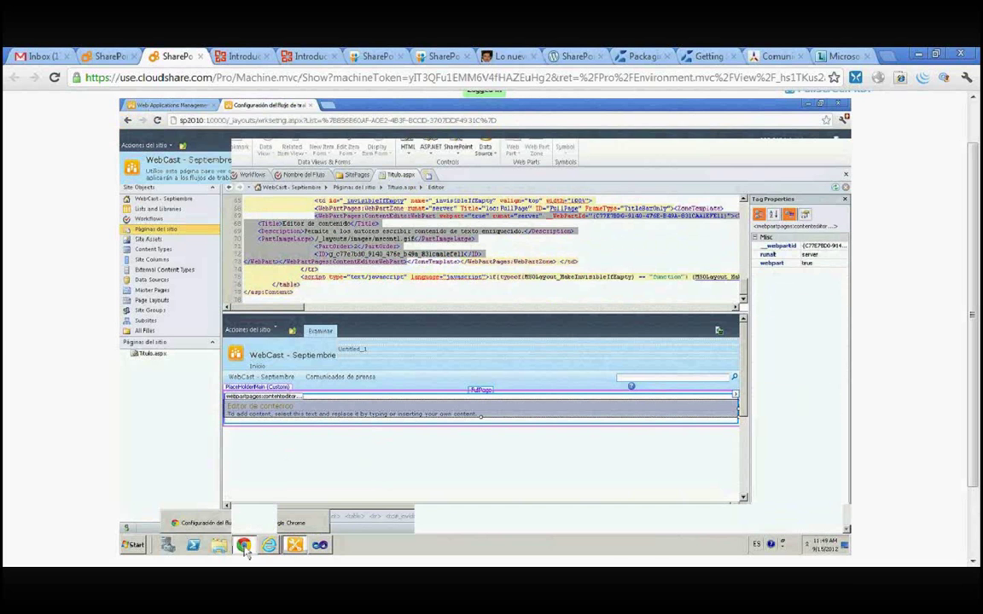
click(318, 122)
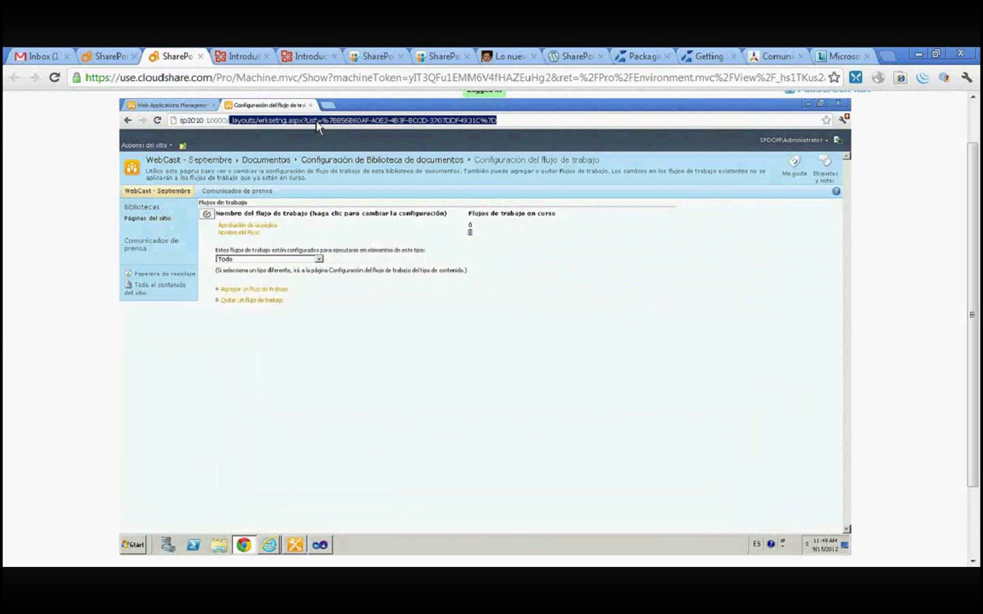
text(SitePages/T)
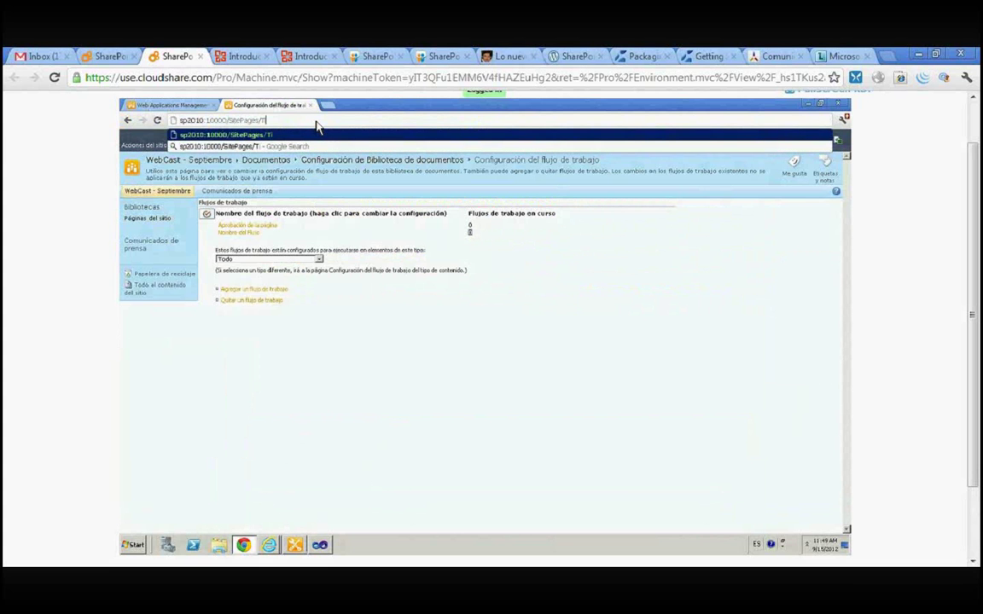
key(Return)
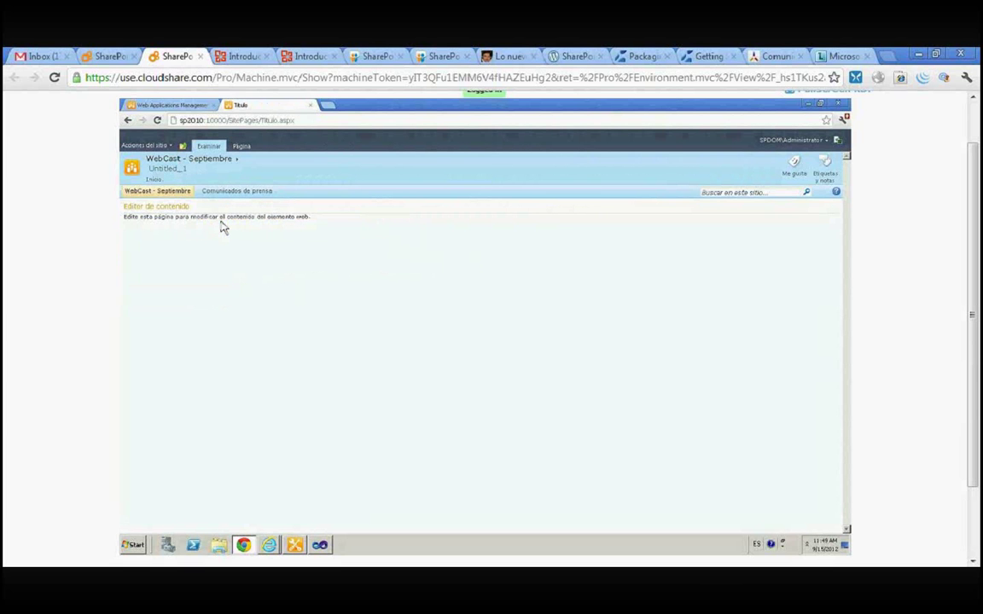
drag(340, 224, 320, 229)
Switch back to SharePoint Designer and display the site's Page Layouts.
click(295, 546)
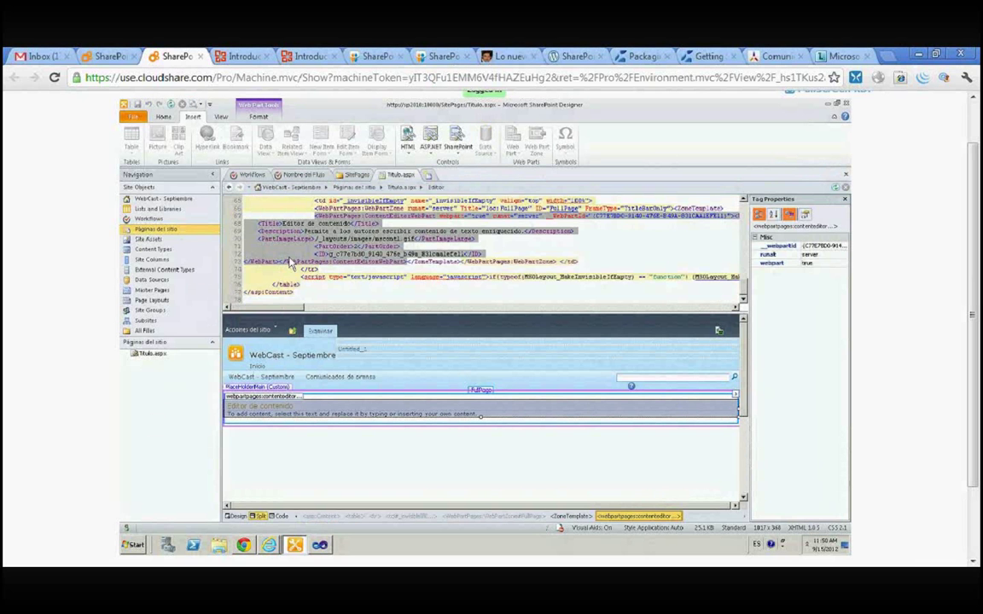
click(163, 302)
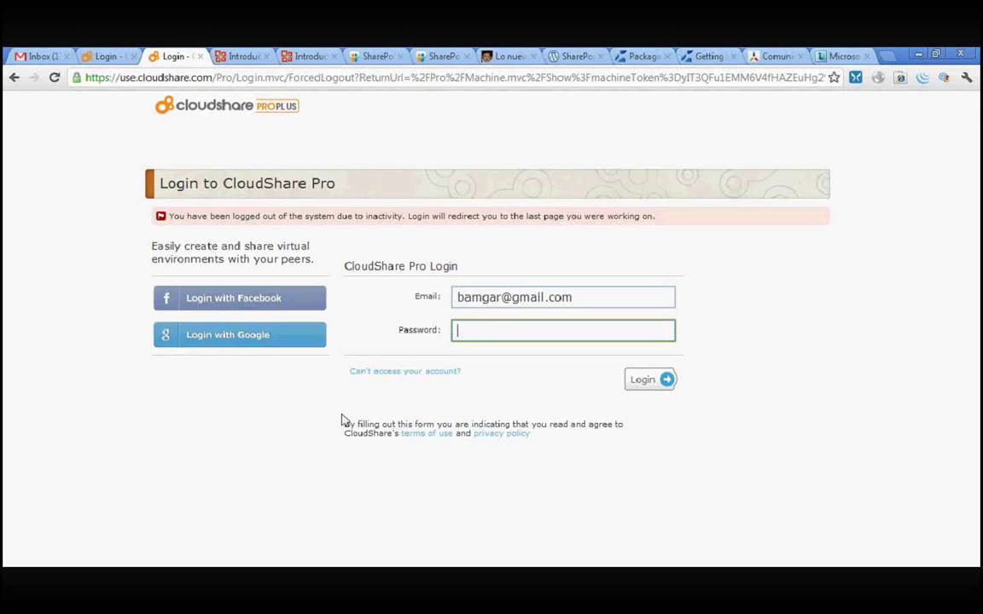
Log back in to CloudShare Pro with the account password and dismiss the offer to save it.
text(•••••••••••)
key(Return)
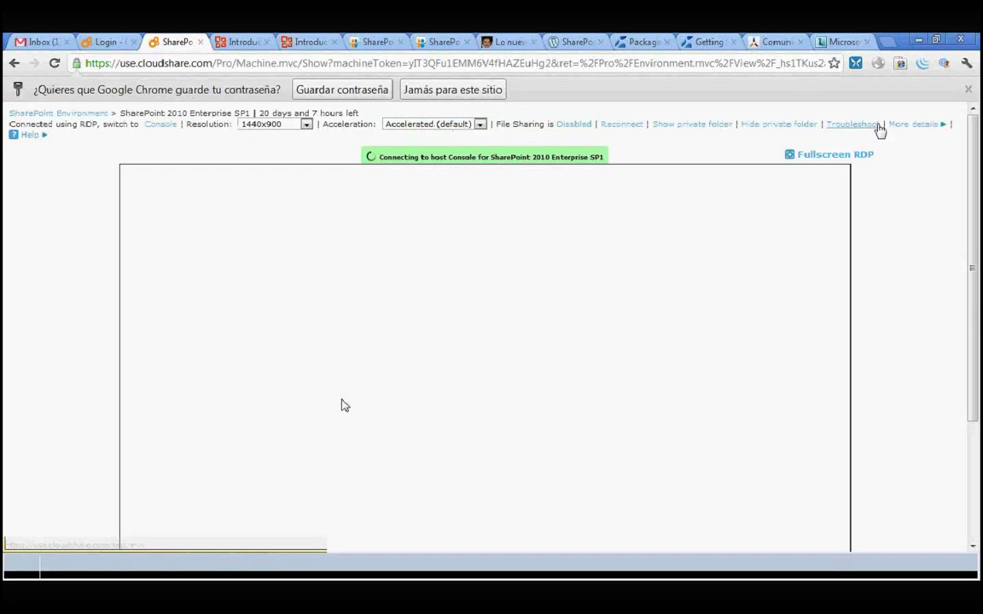
click(968, 89)
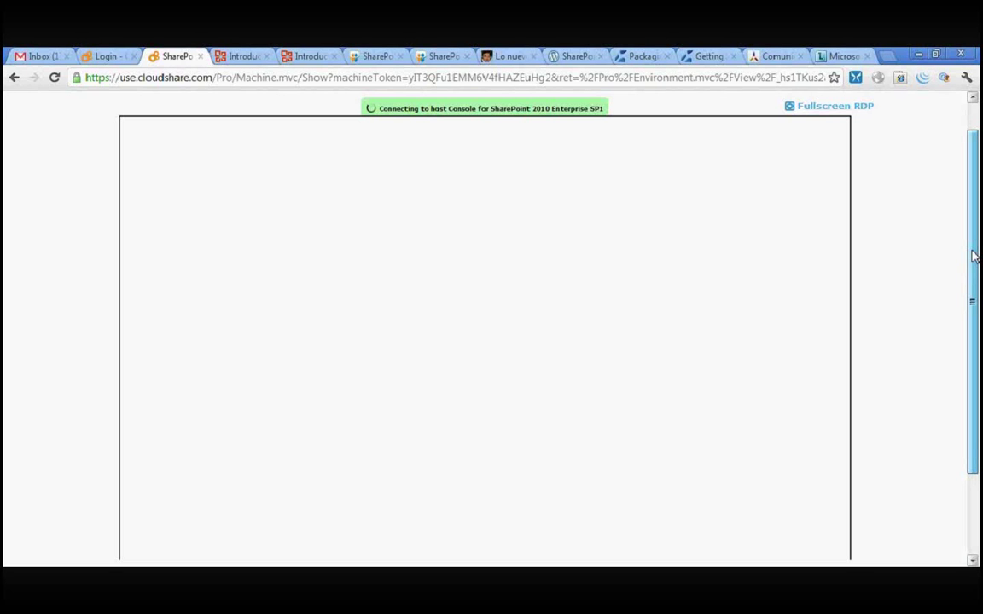
Clear the selection in the Page Layouts list and widen its Name column.
drag(973, 250, 974, 264)
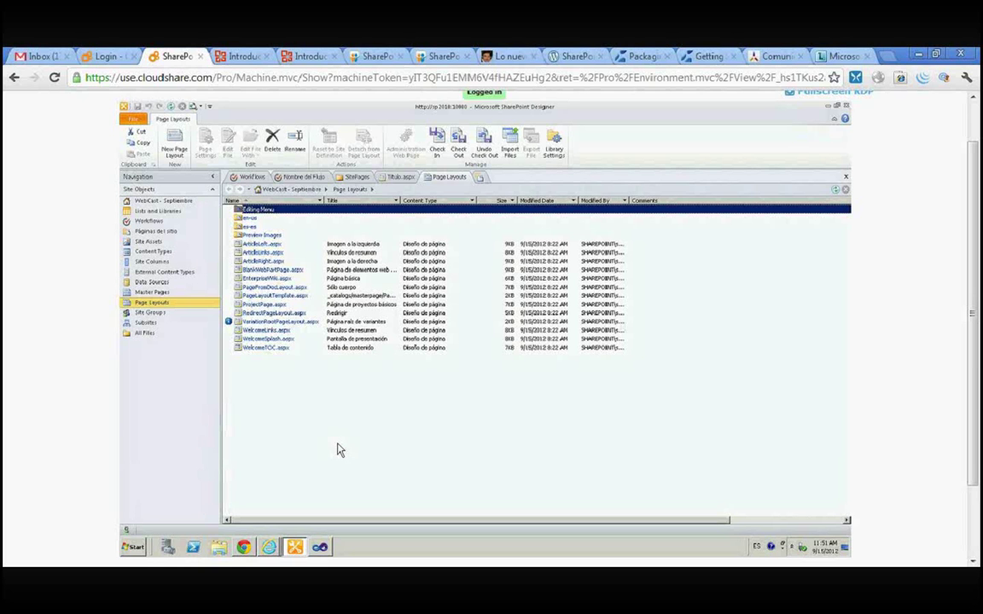
click(315, 407)
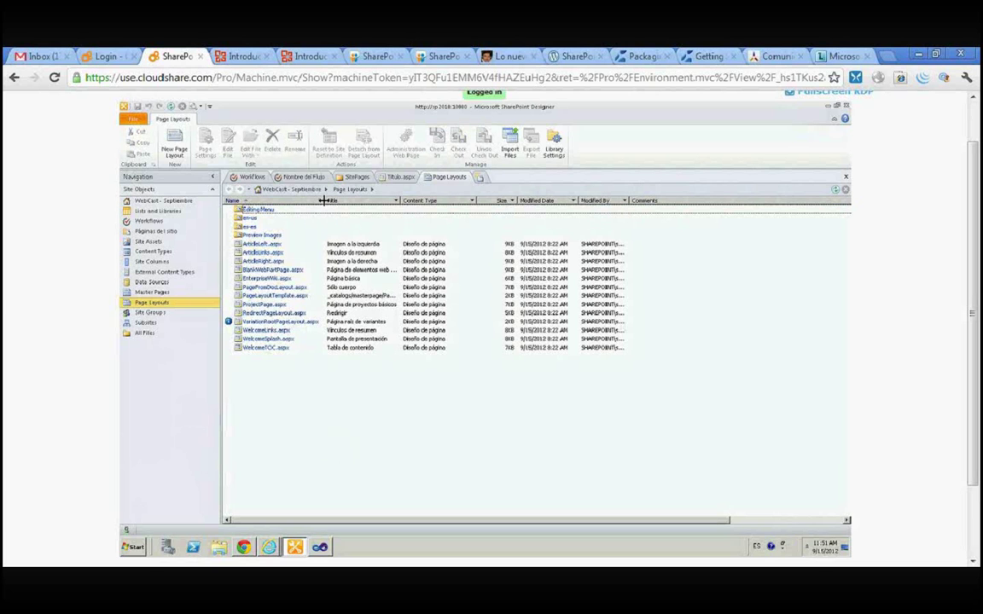
drag(324, 199, 354, 199)
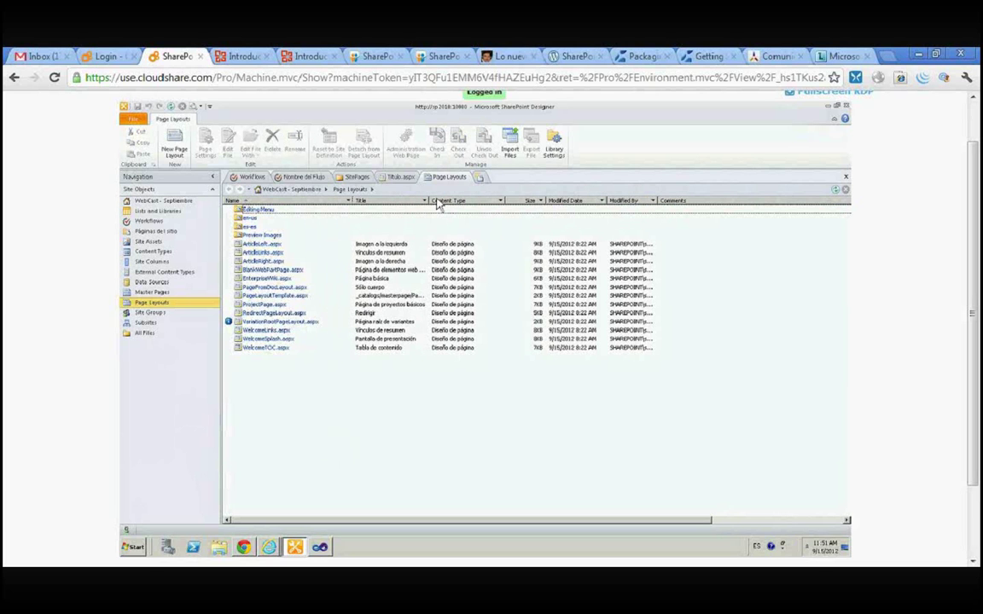
Widen the Title column of the Page Layouts list and look through the ArticleLeft.aspx, ArticleLinks.aspx and ArticleRight.aspx entries.
drag(427, 200, 470, 200)
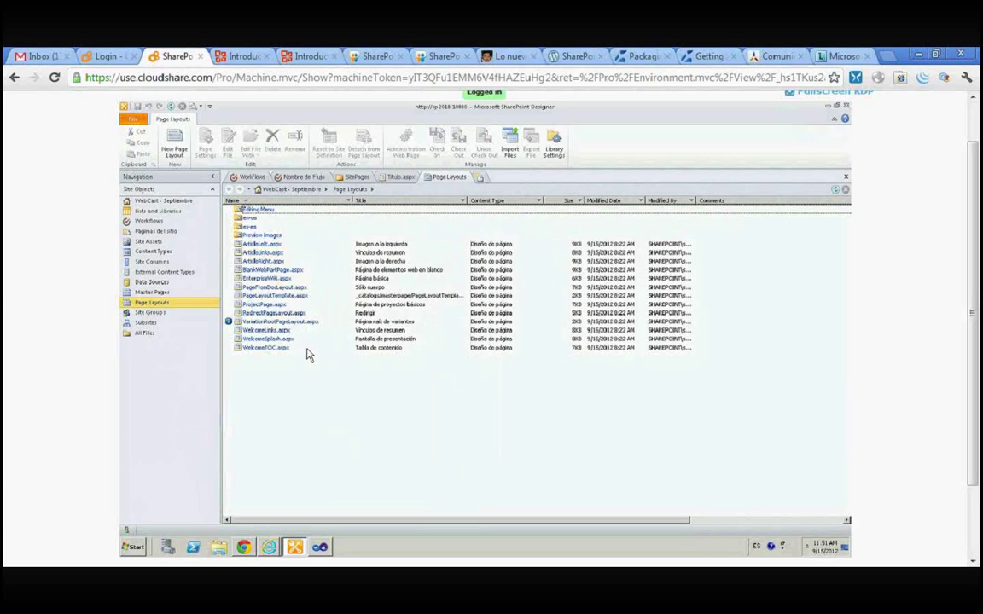
click(298, 246)
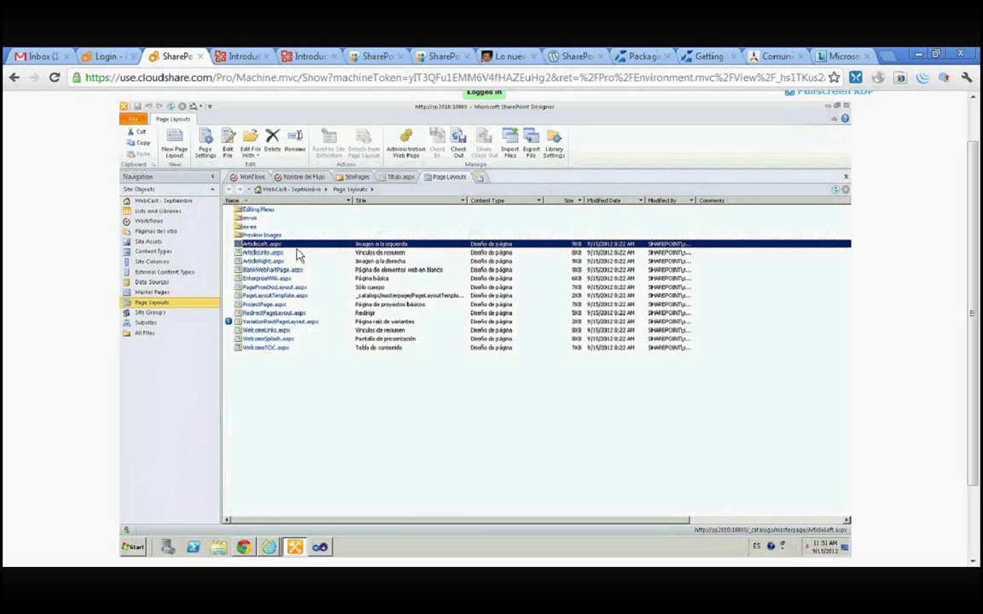
click(295, 253)
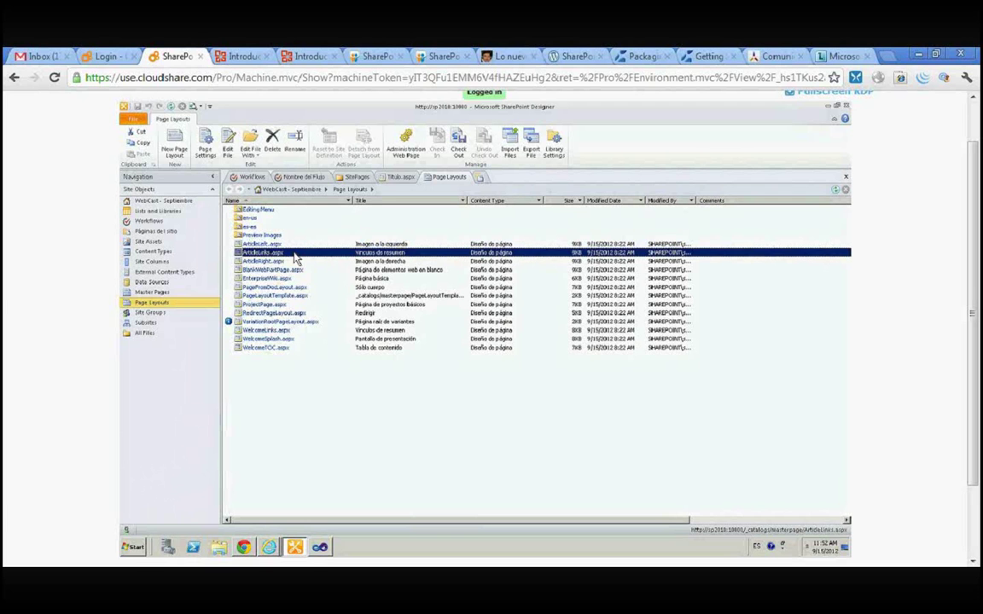
click(300, 262)
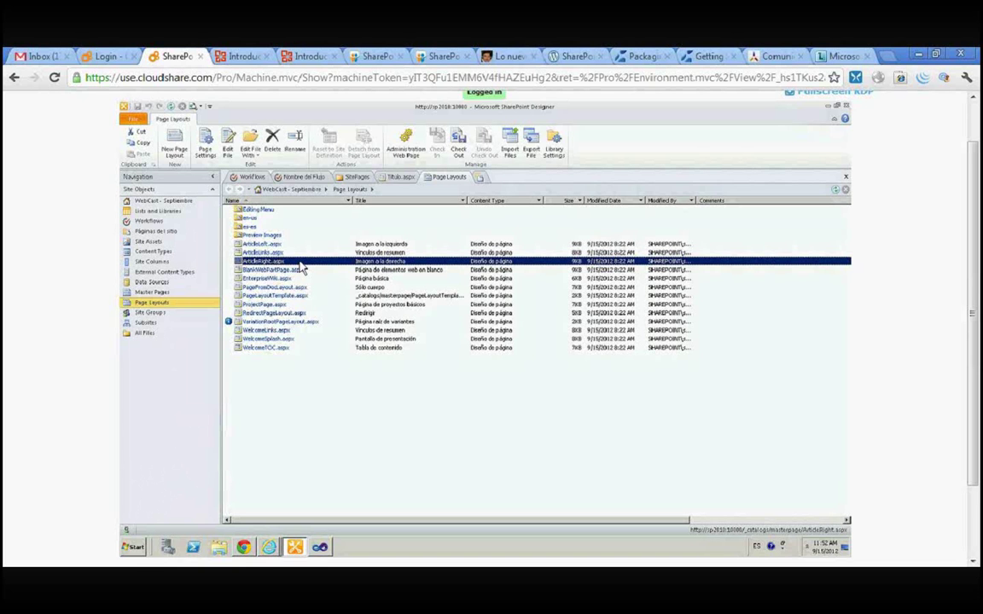
click(281, 393)
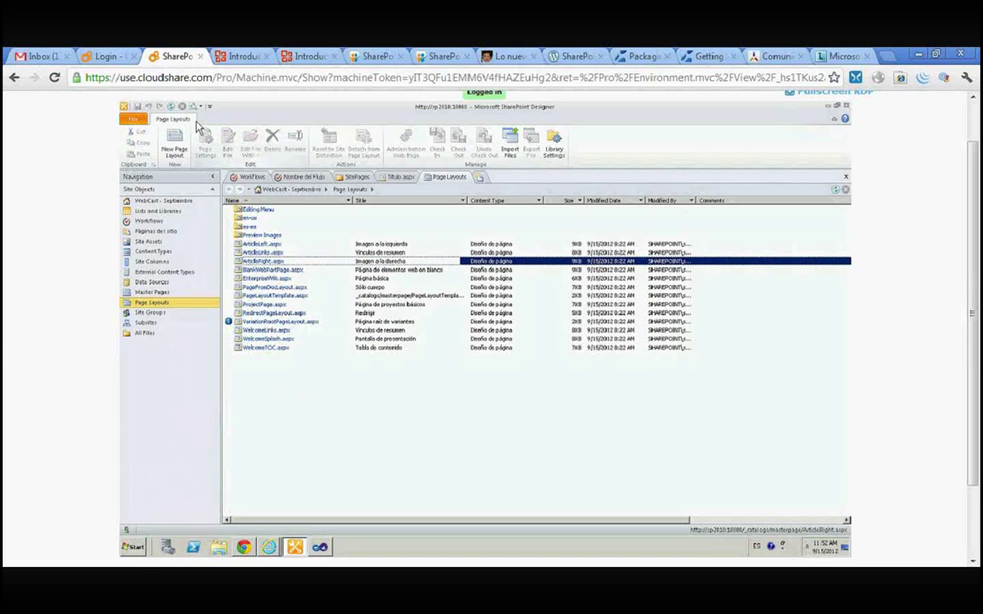
Start a new page layout with content type group Tipos de contenido de diseño de página and content type Página de artículo.
click(174, 150)
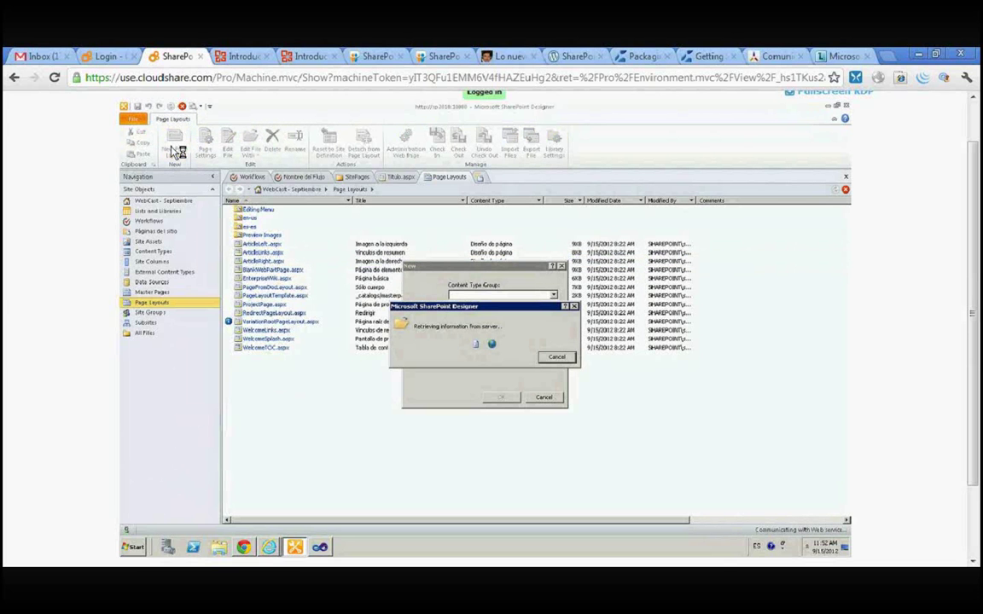
click(552, 294)
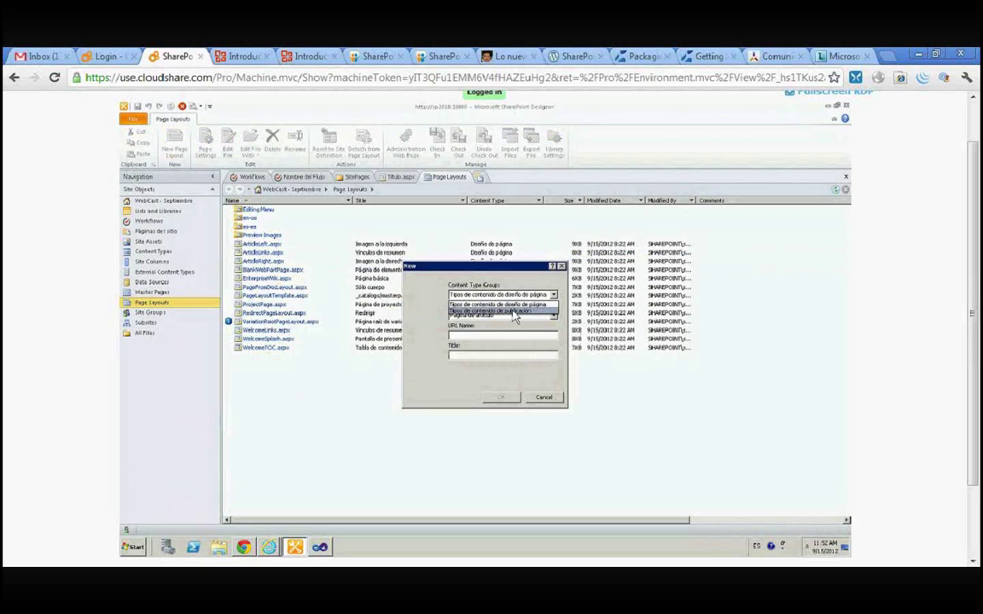
click(522, 305)
click(524, 316)
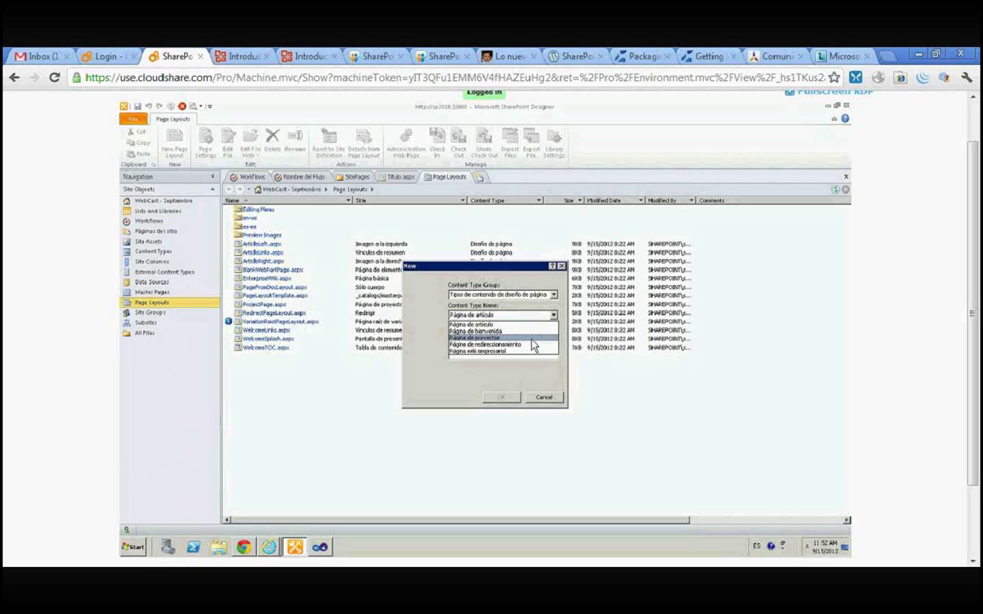
click(487, 326)
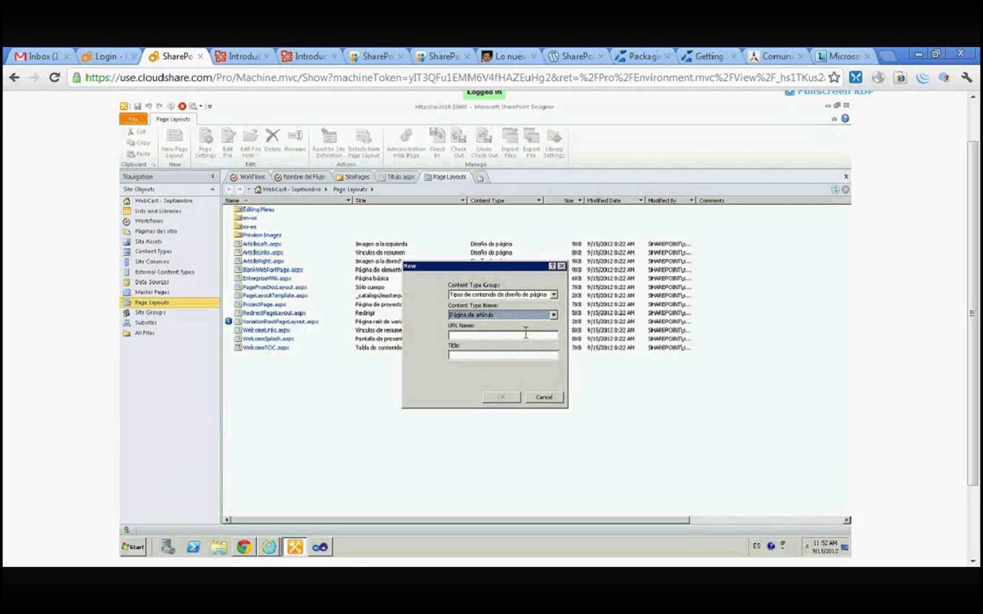
Give the new page layout the URL name TemplateWebCast and the title WebCast Template, and create it.
click(512, 334)
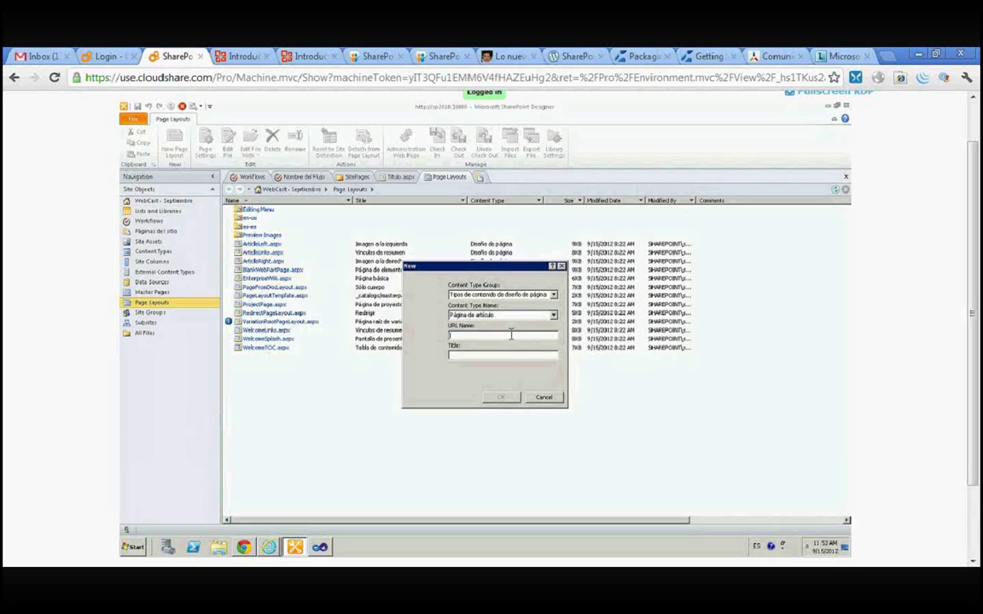
text(Page)
key(BackSpace)
key(BackSpace)
key(BackSpace)
key(BackSpace)
text(TemplateWebCast)
text(WebCast)
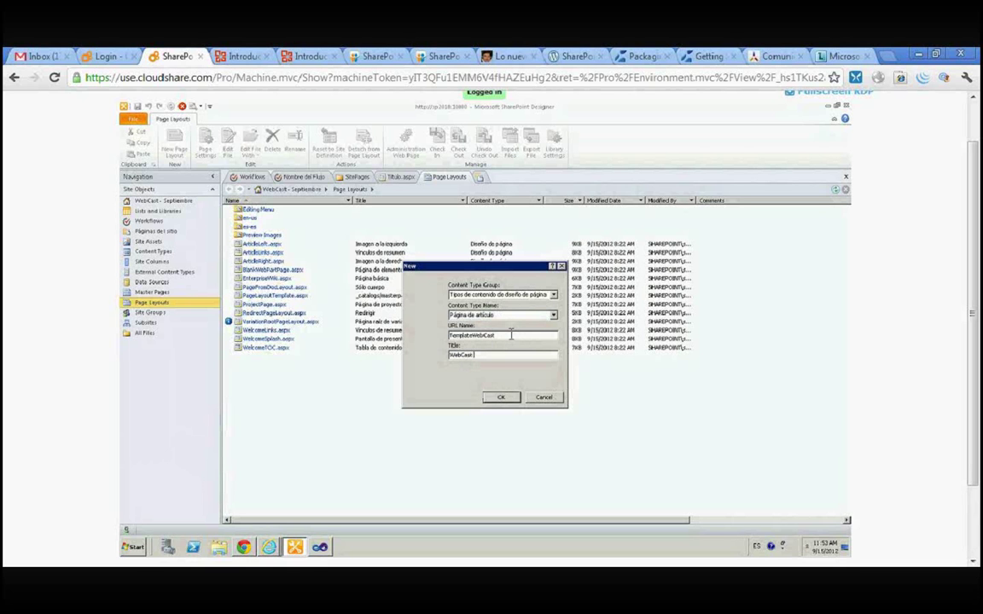
text( Template)
click(502, 400)
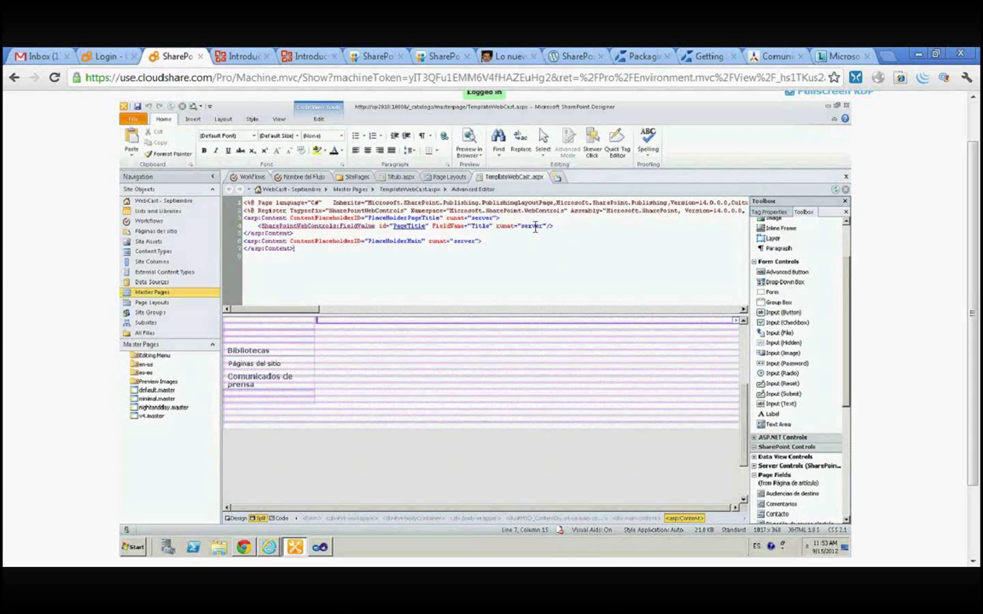
Examine the TemplateWebCast.aspx code: the page directive's inherited class, the SharePoint WebControls namespace, and the PageTitle and PlaceHolderMain content.
drag(385, 203, 646, 203)
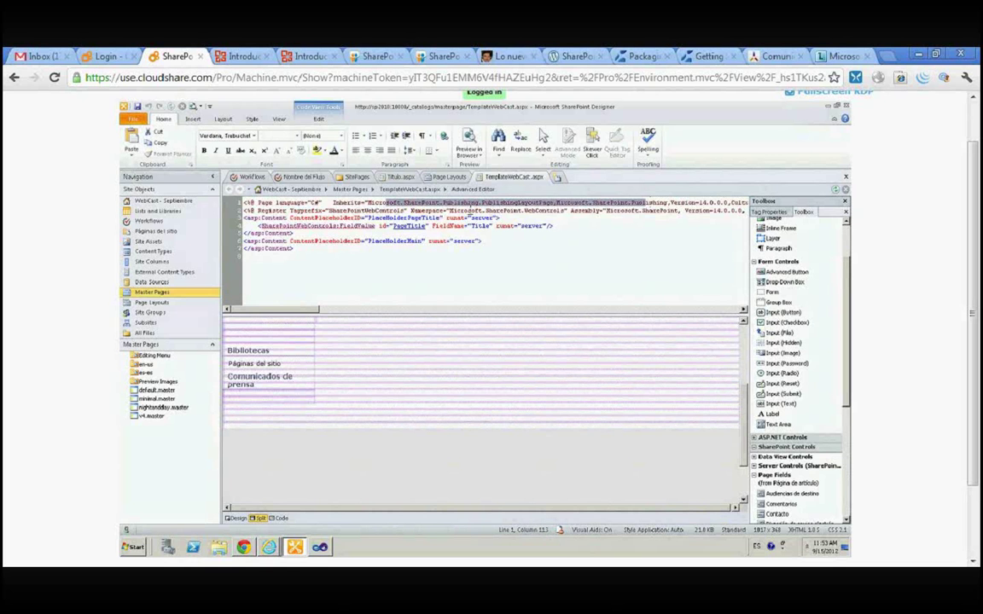
drag(449, 210, 559, 210)
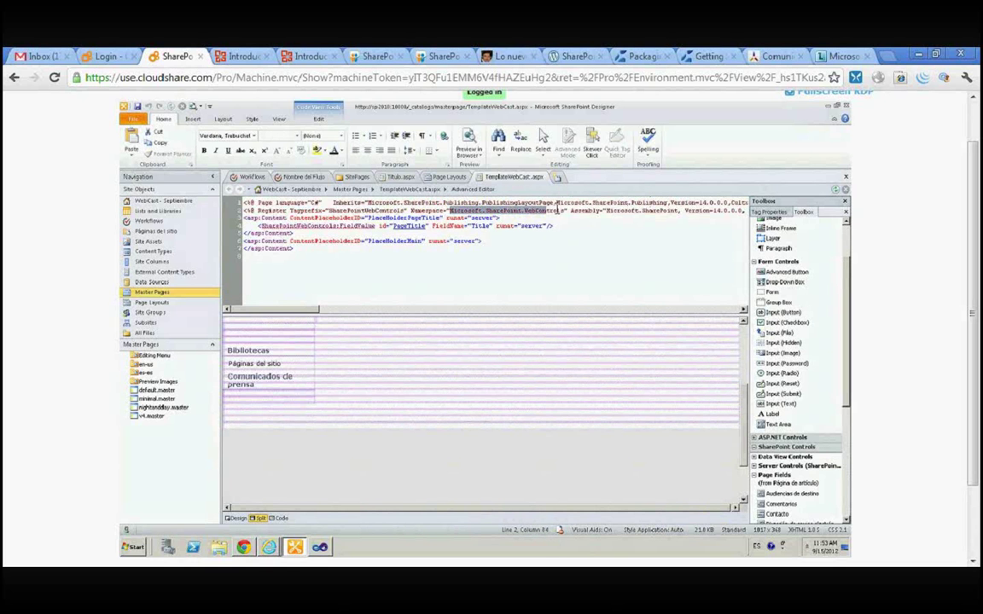
click(421, 226)
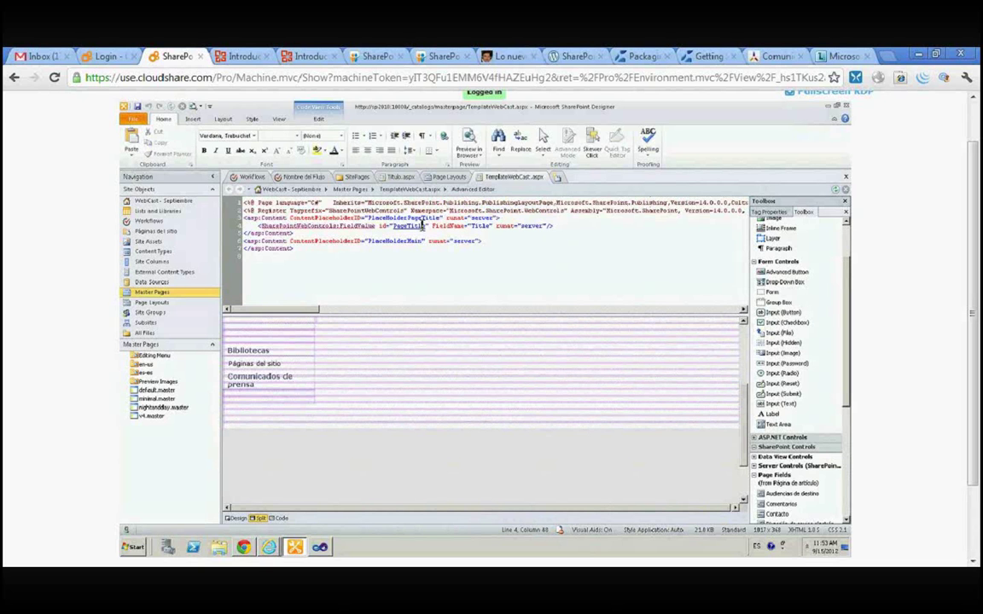
click(357, 244)
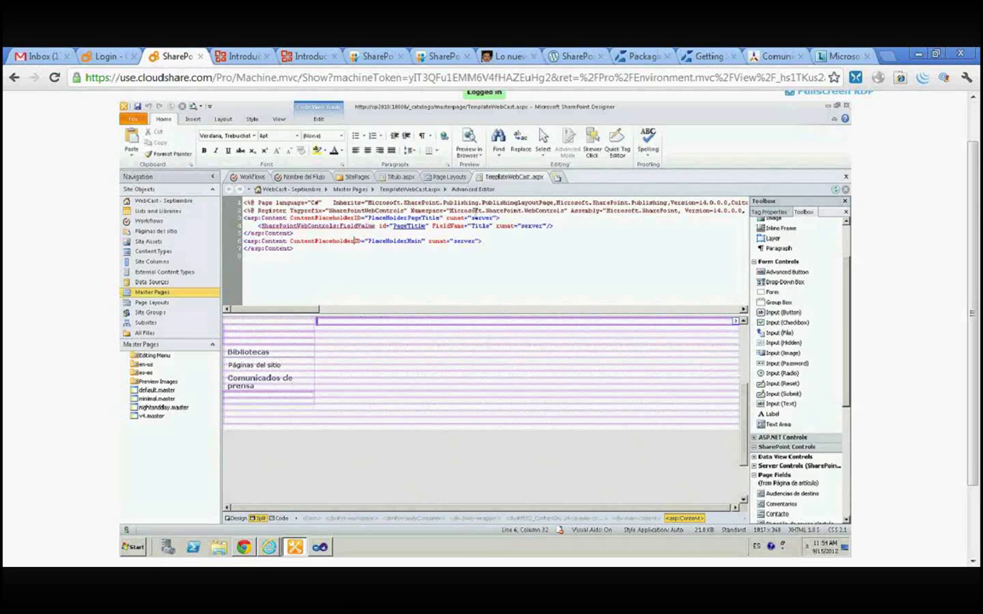
click(320, 249)
Browse the site columns and Páginas del sitio, ending on the WebCast - Septiembre site settings page.
click(187, 261)
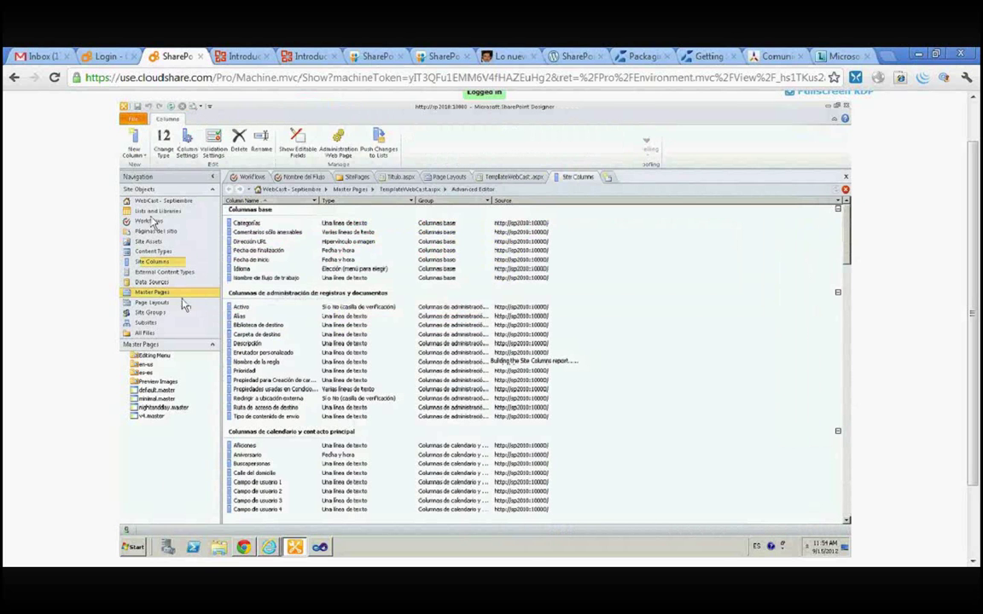
click(158, 231)
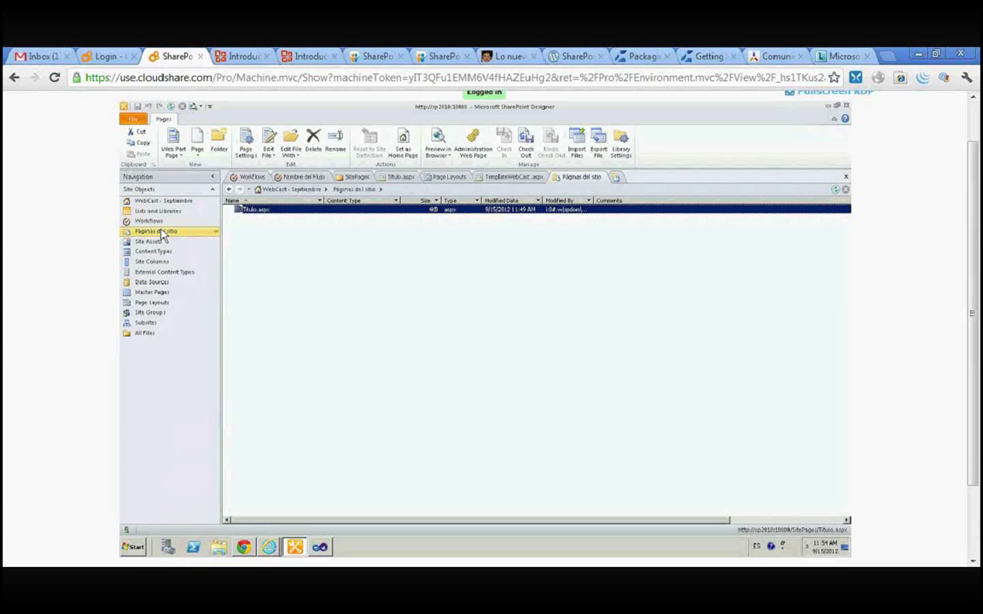
click(398, 260)
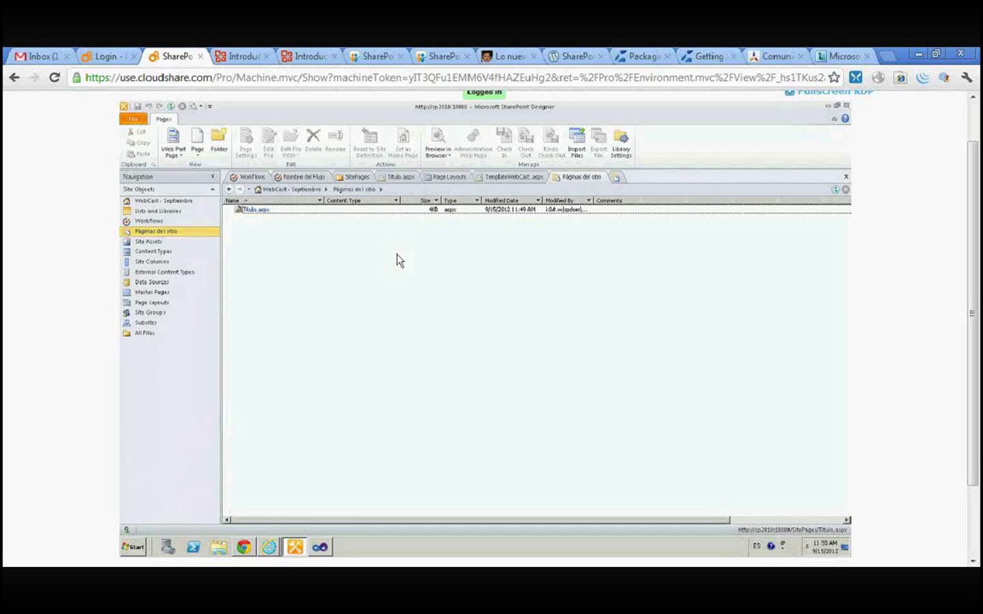
click(160, 203)
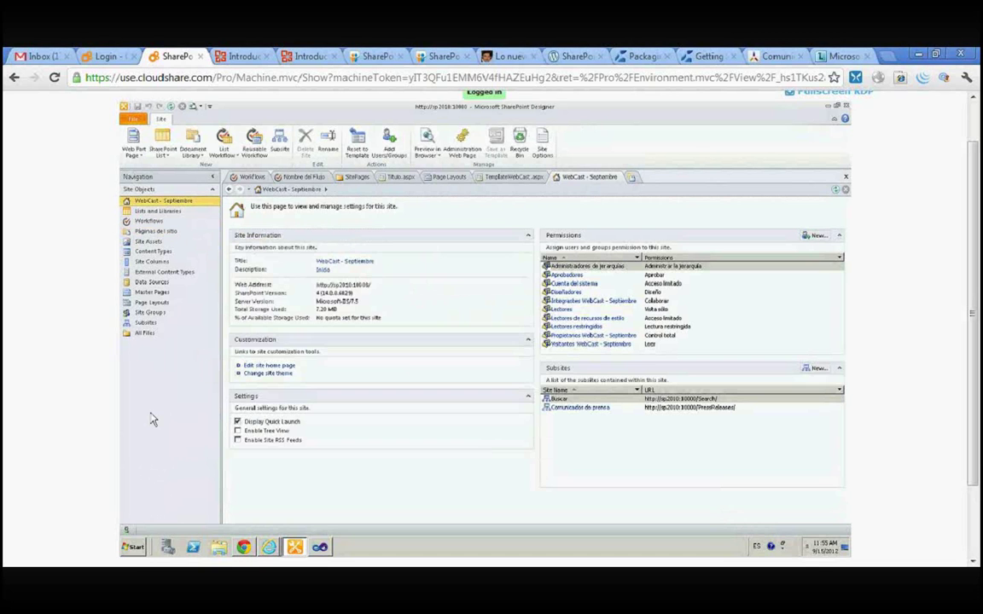
Switch to Chrome and open sp2010:10000/_layouts/settings.aspx to look through the site configuration options.
click(244, 548)
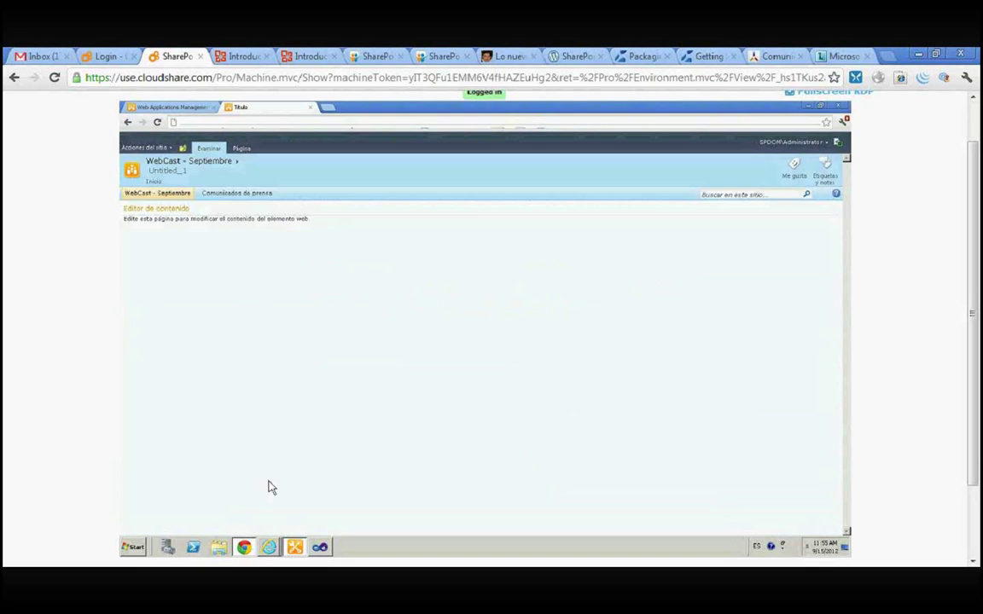
click(233, 125)
drag(231, 126, 253, 158)
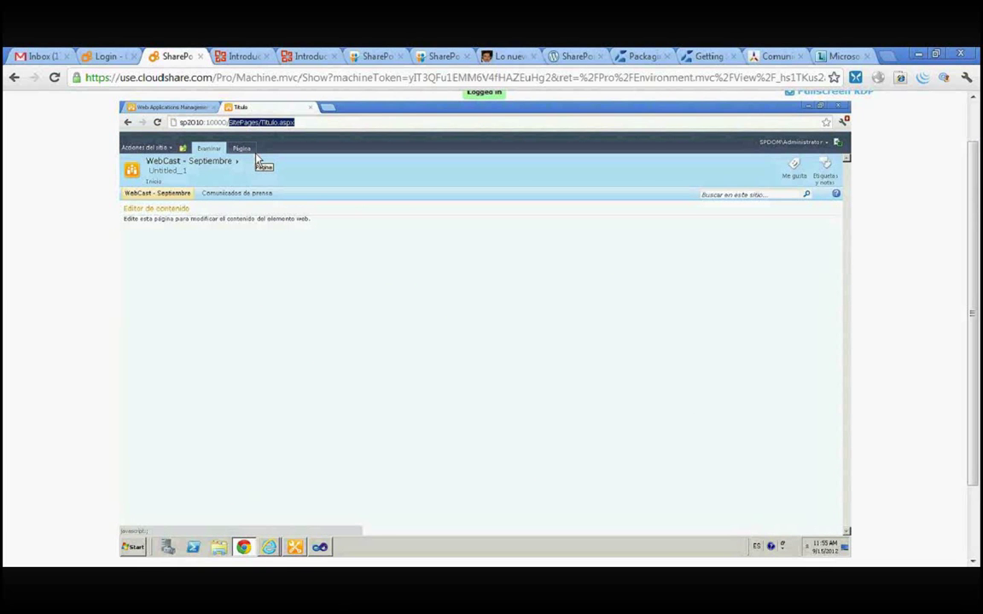
text(l)
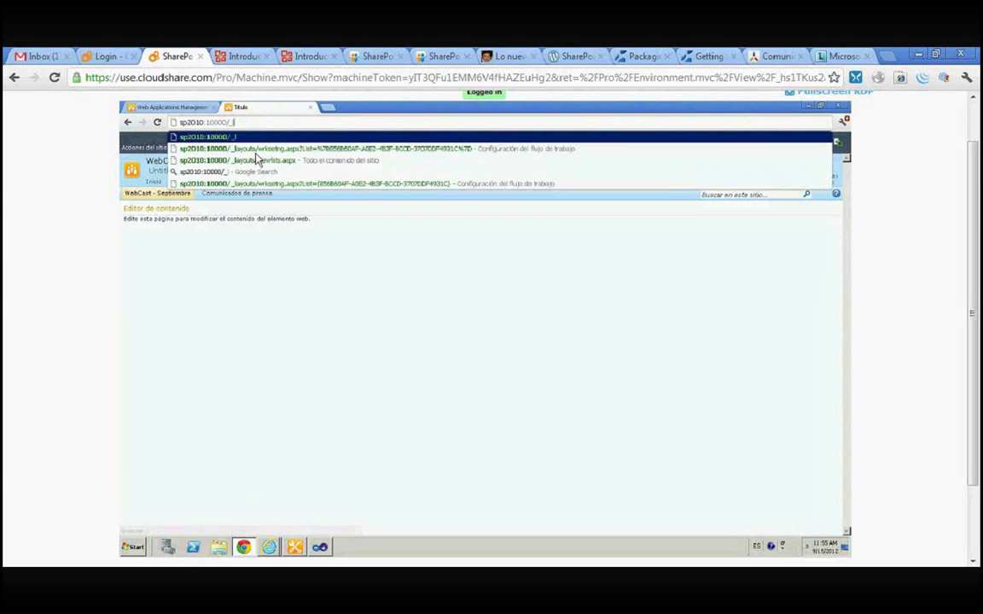
text(ayouts)
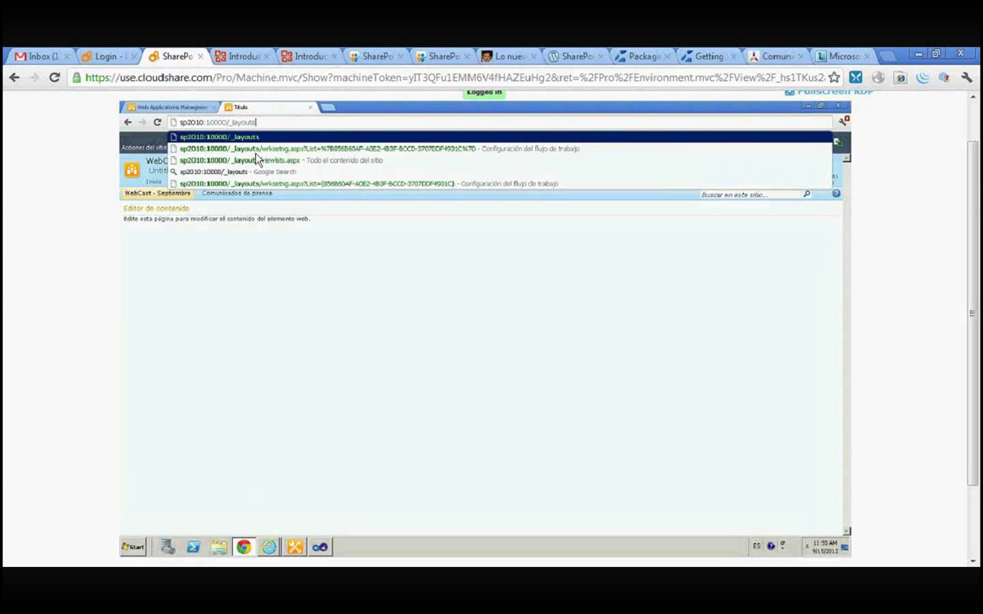
text(/settings.aspx)
key(Return)
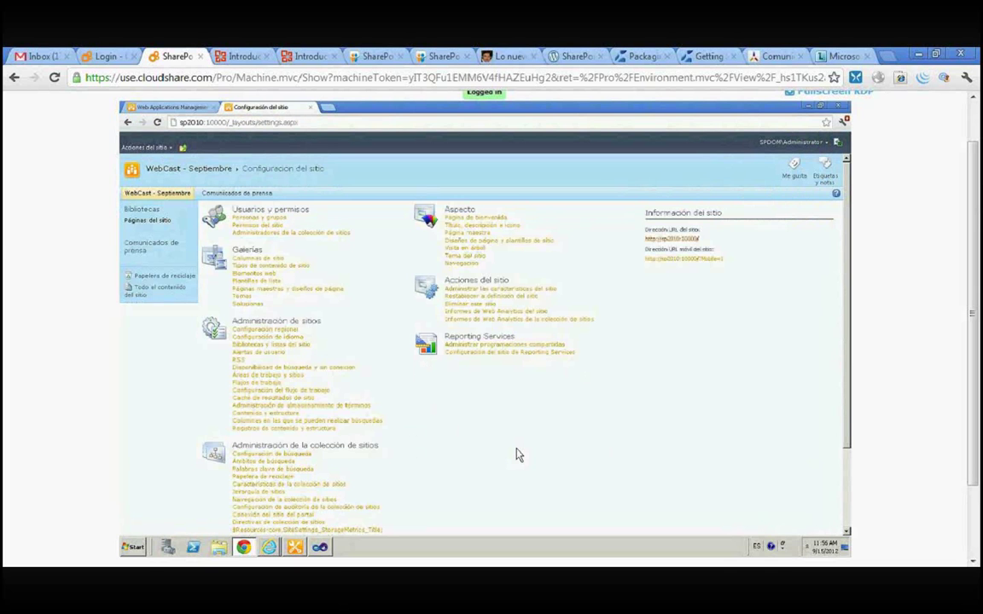
scroll(516, 455, down, 1)
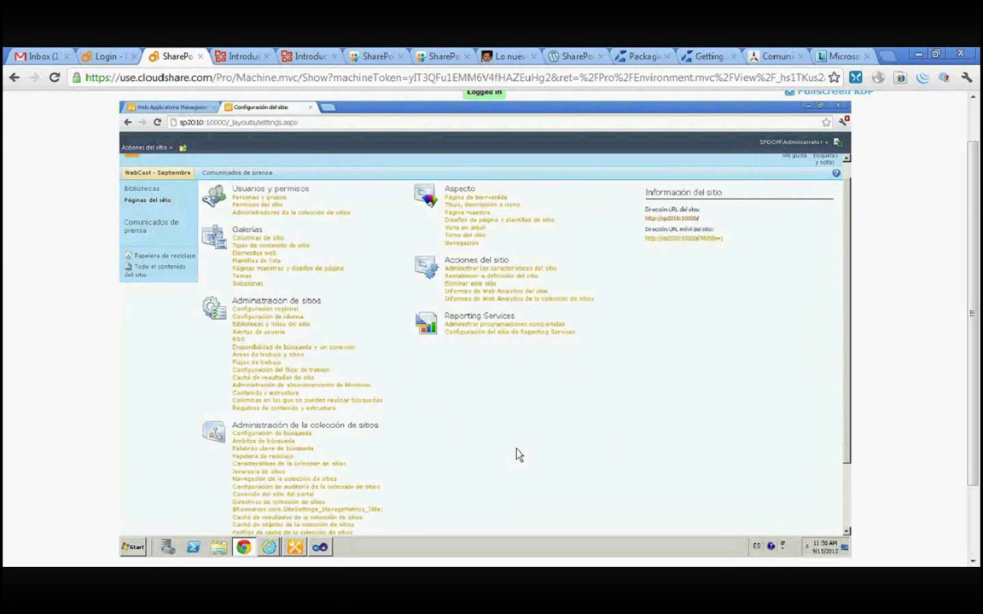
scroll(516, 455, down, 2)
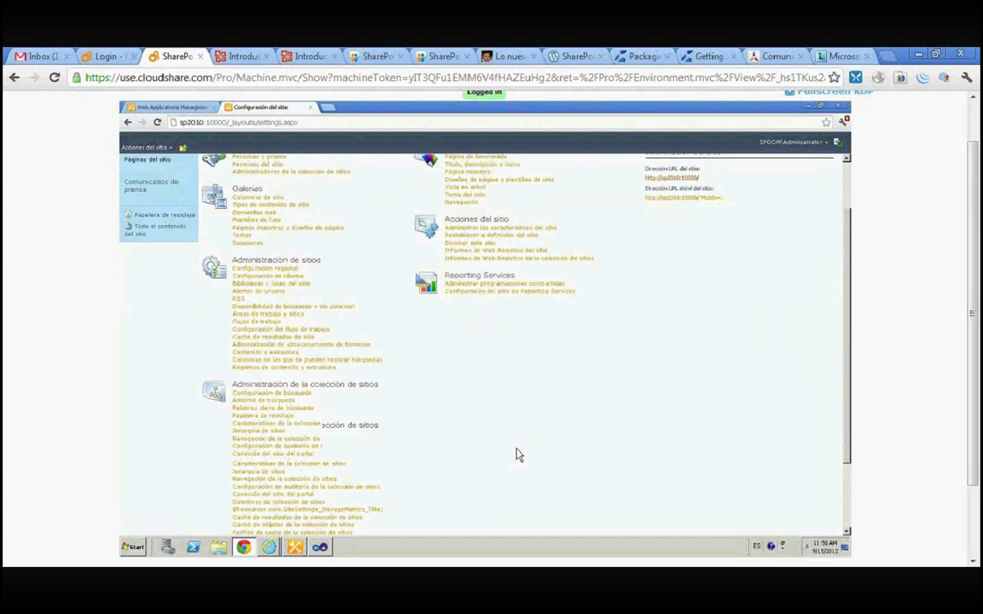
Switch back to SharePoint Designer and display the site's Lists and Libraries.
click(295, 547)
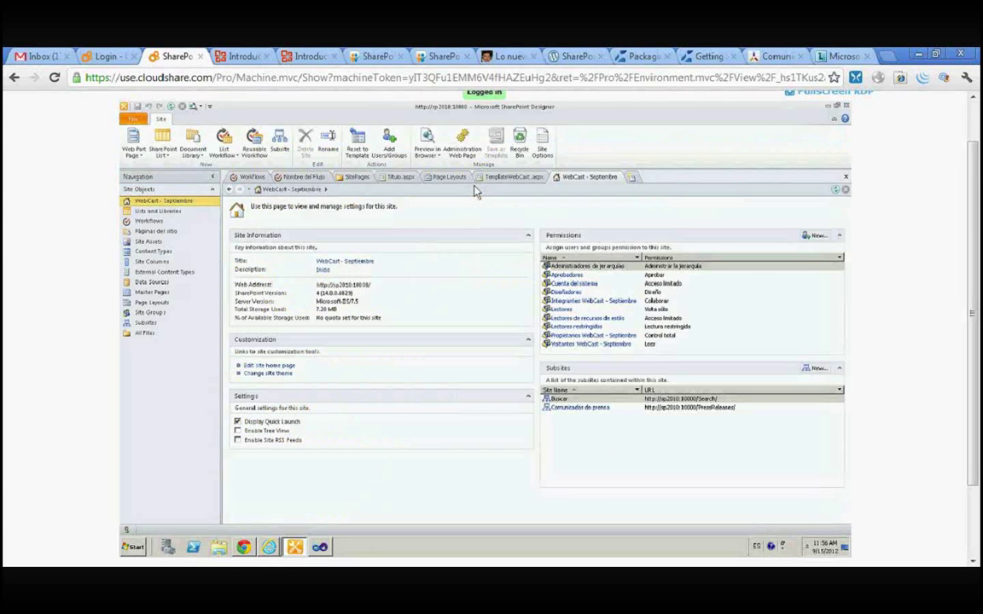
click(152, 211)
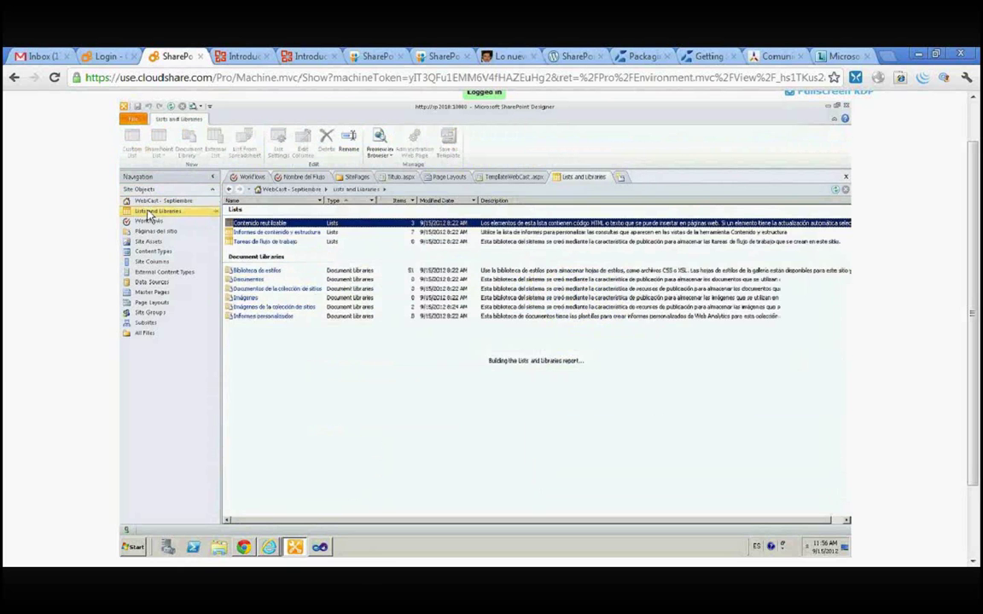
click(154, 202)
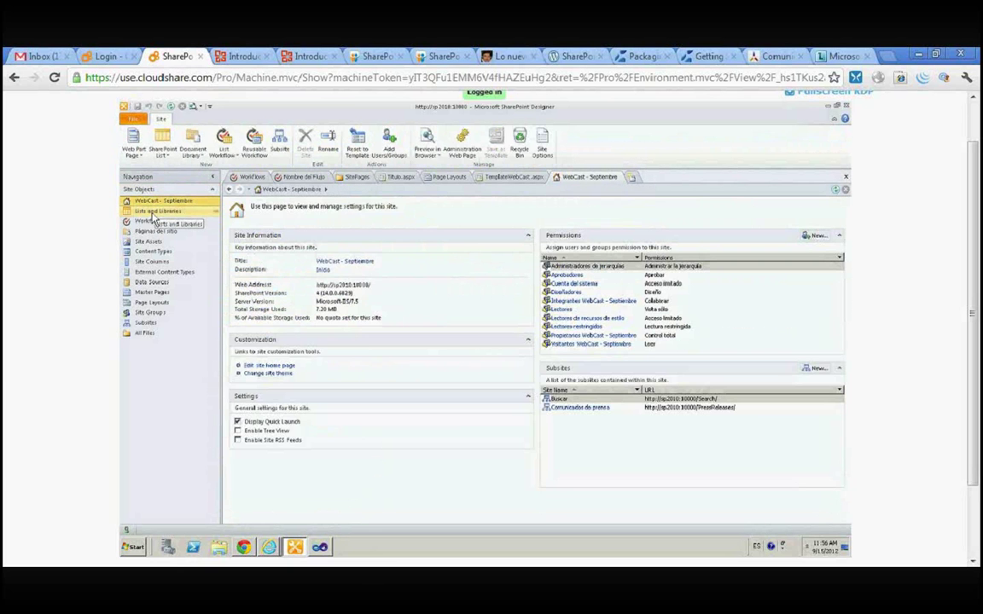
click(155, 211)
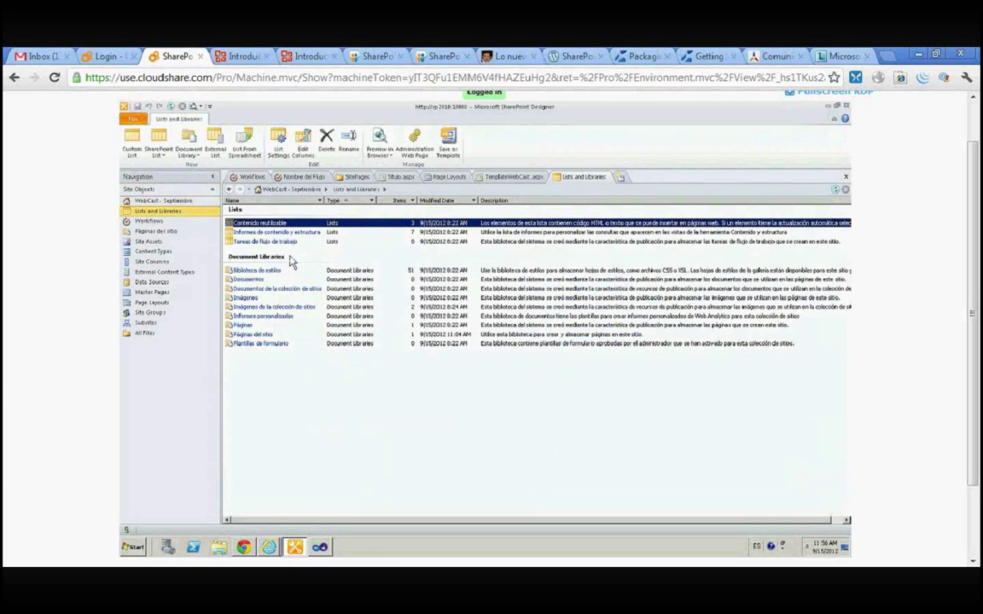
Save the Contenido reutilizable list as a template with file name TemplatedeLista and template name Template de Lista.
click(305, 223)
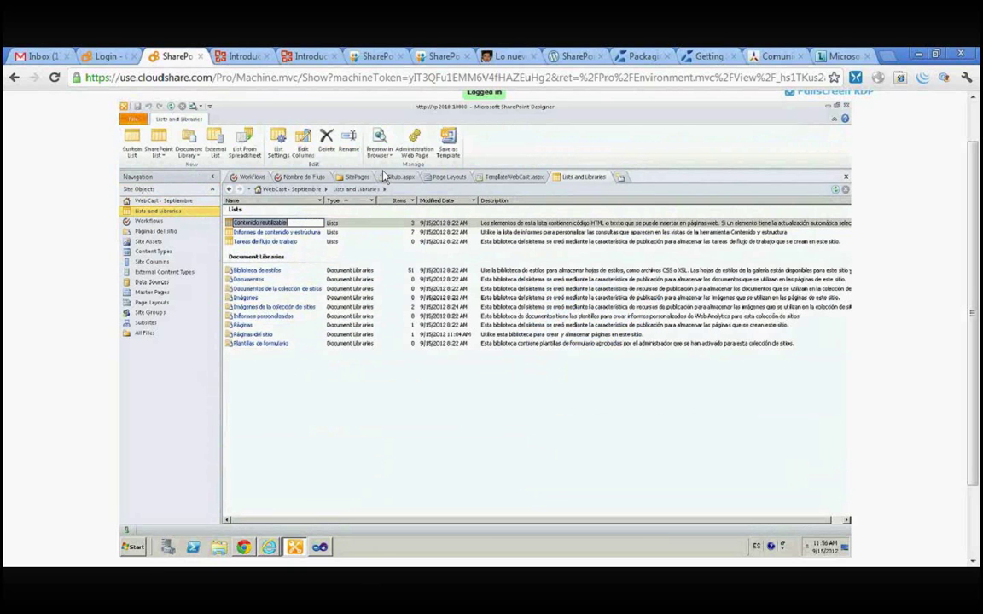
key(Return)
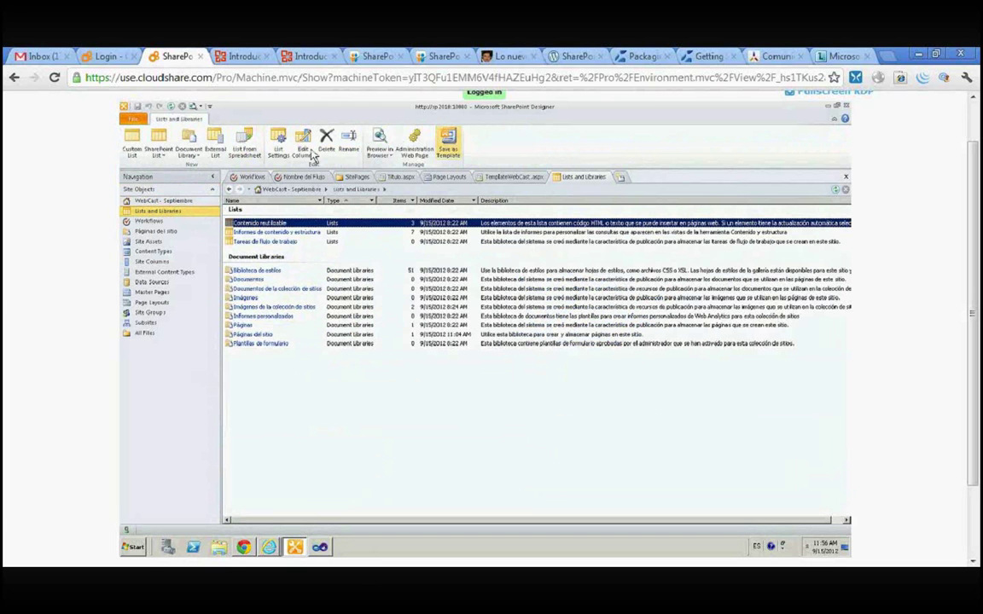
click(449, 145)
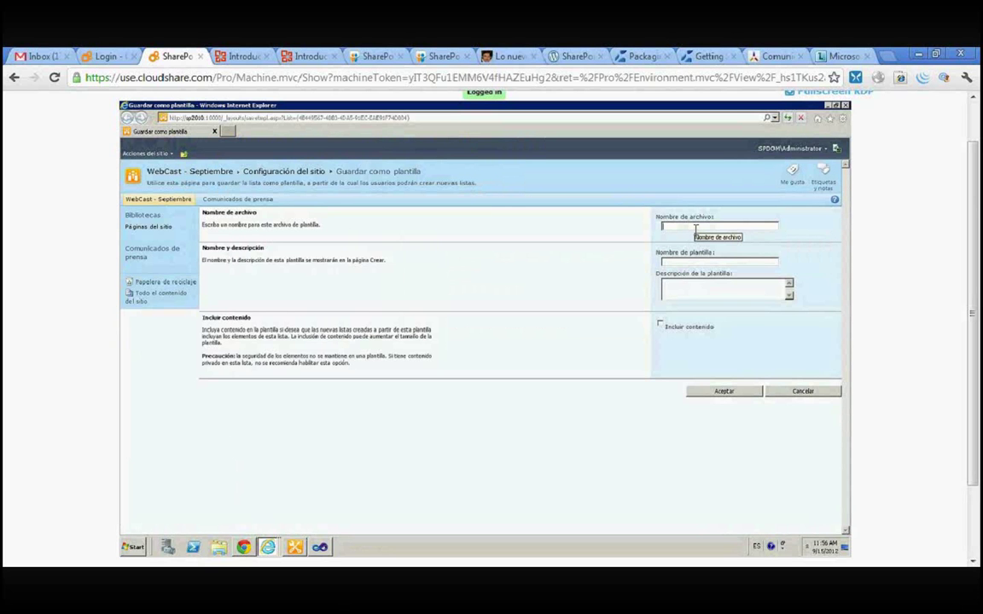
text(Nombre de Plantilla)
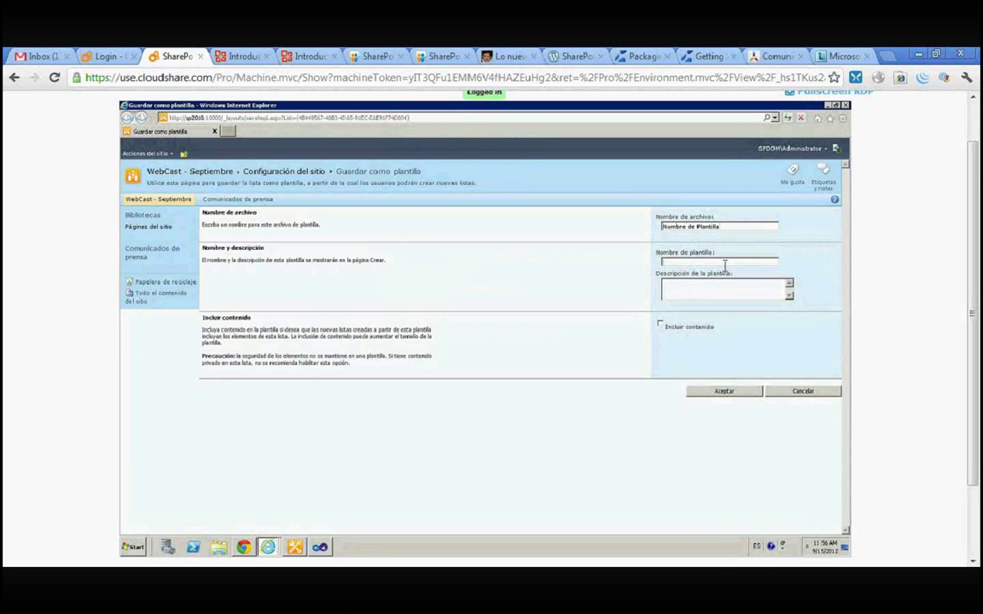
key(ctrl+a)
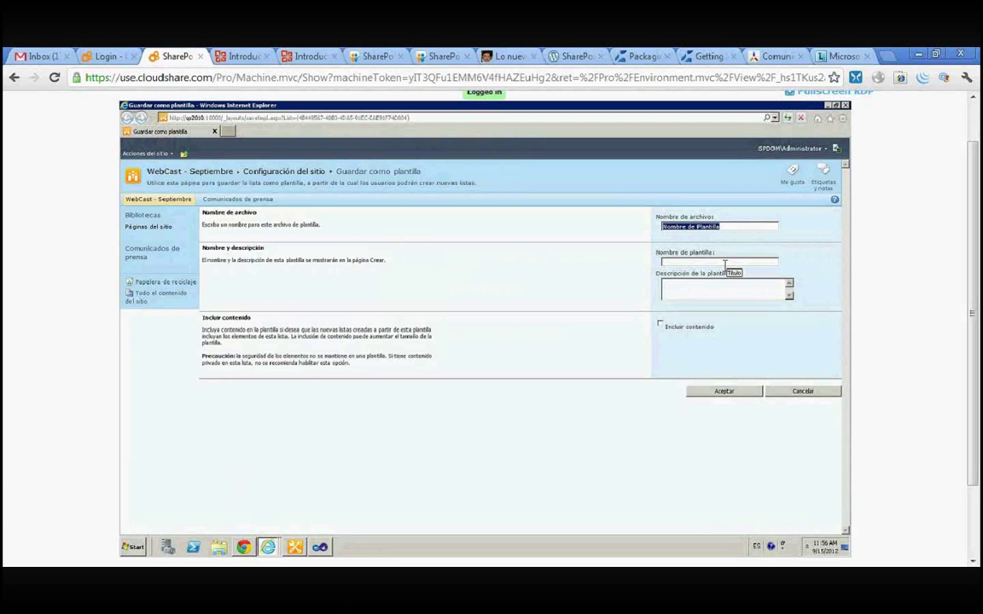
text(TemplatedeList)
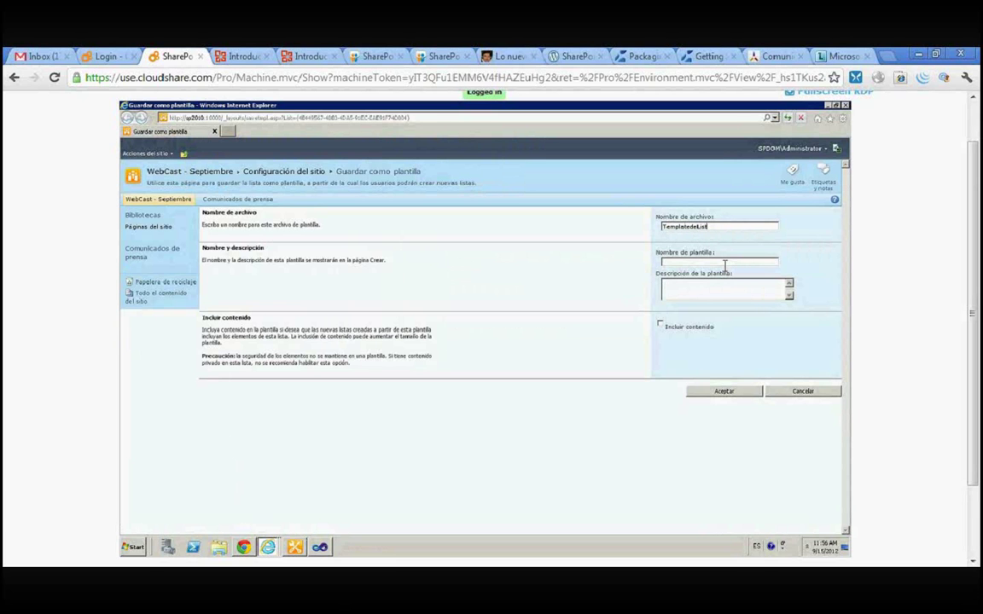
text(aTemplate de lista)
click(722, 393)
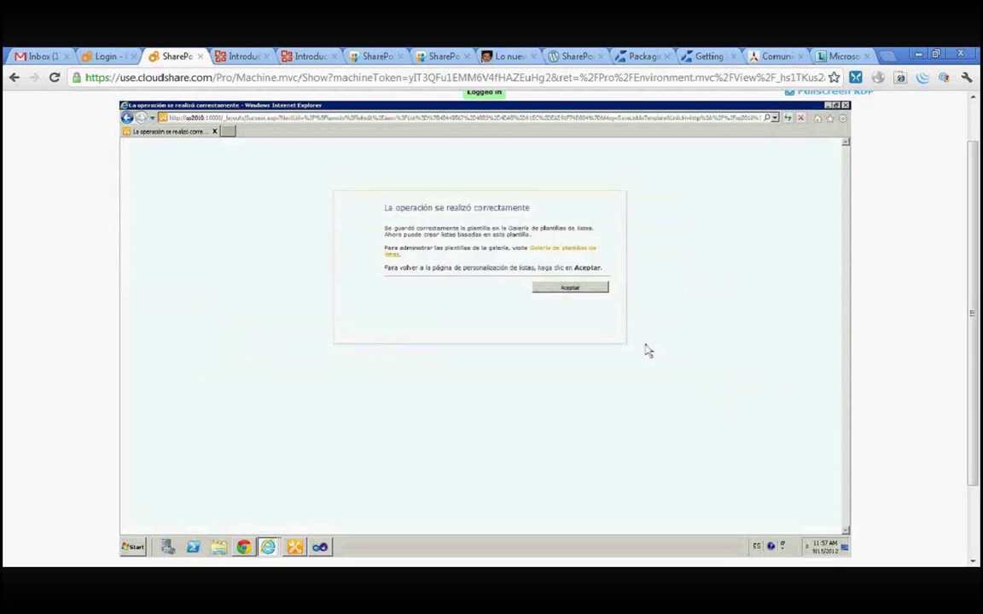
Open the list template gallery and select the TemplatedeLista file.
click(567, 250)
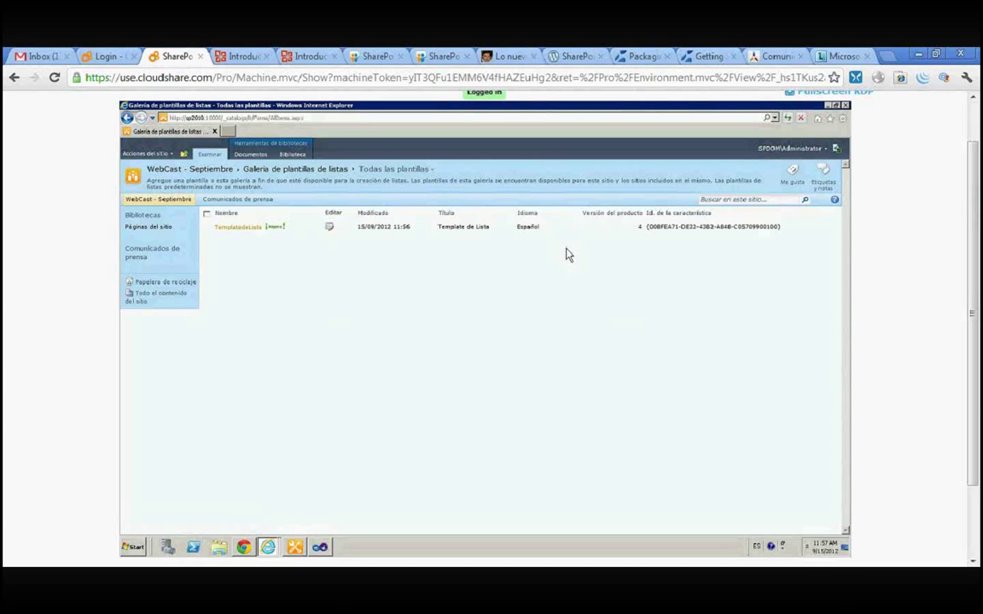
click(234, 228)
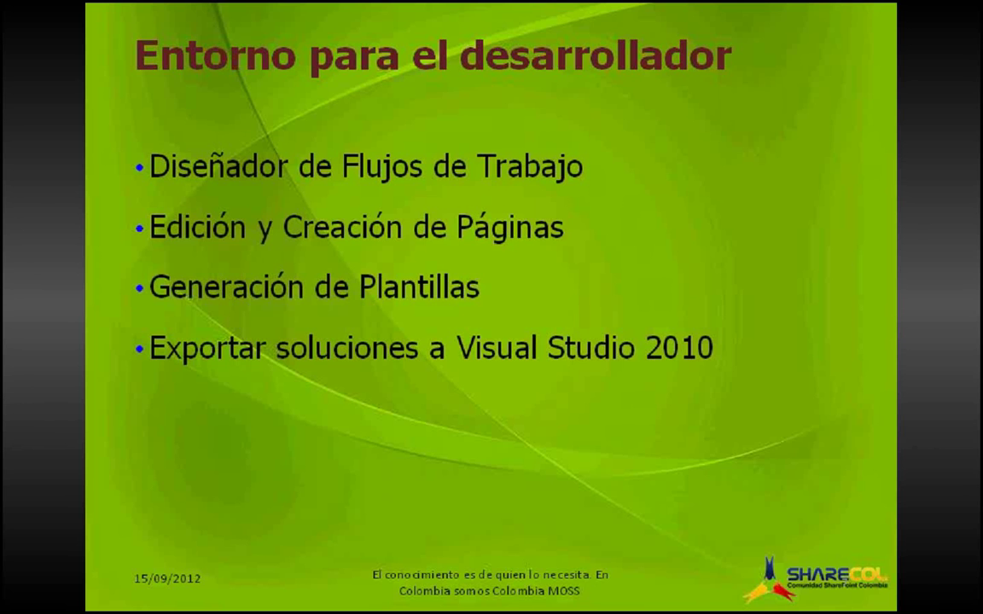
key(Right)
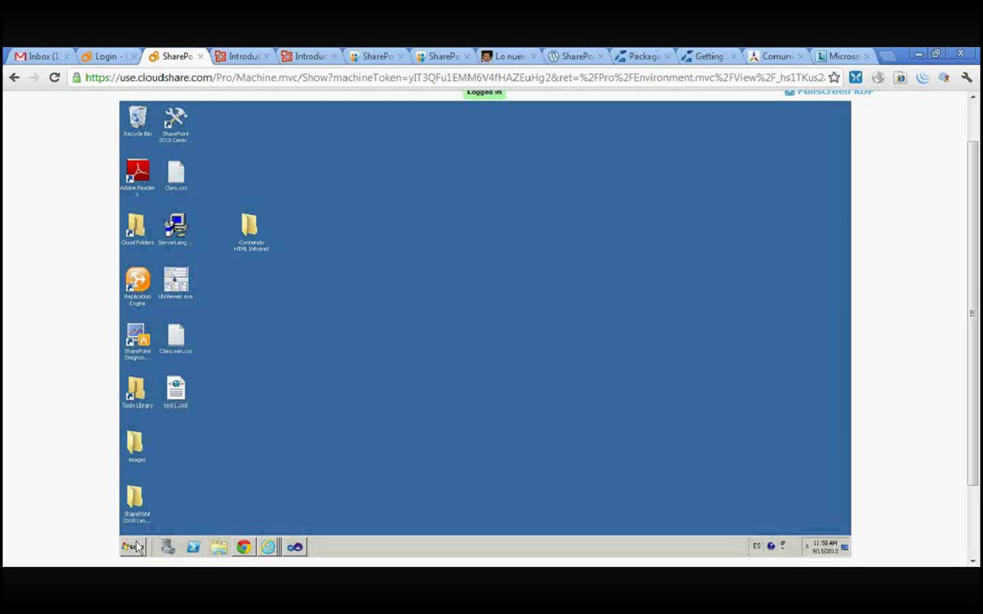
Launch Microsoft SharePoint Designer 2010 from the installed SharePoint programs.
click(135, 547)
click(175, 509)
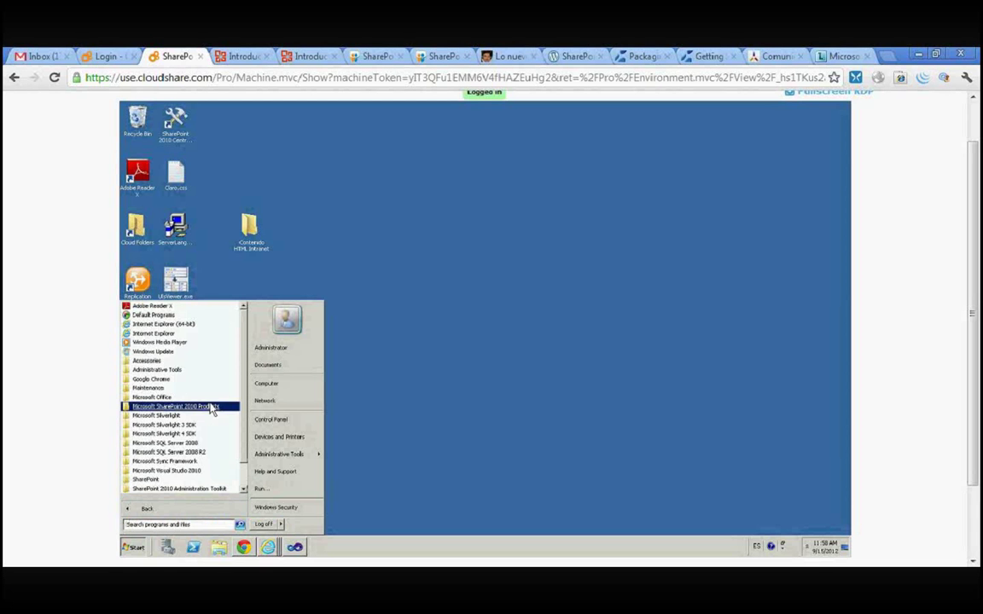
scroll(188, 418, down, 1)
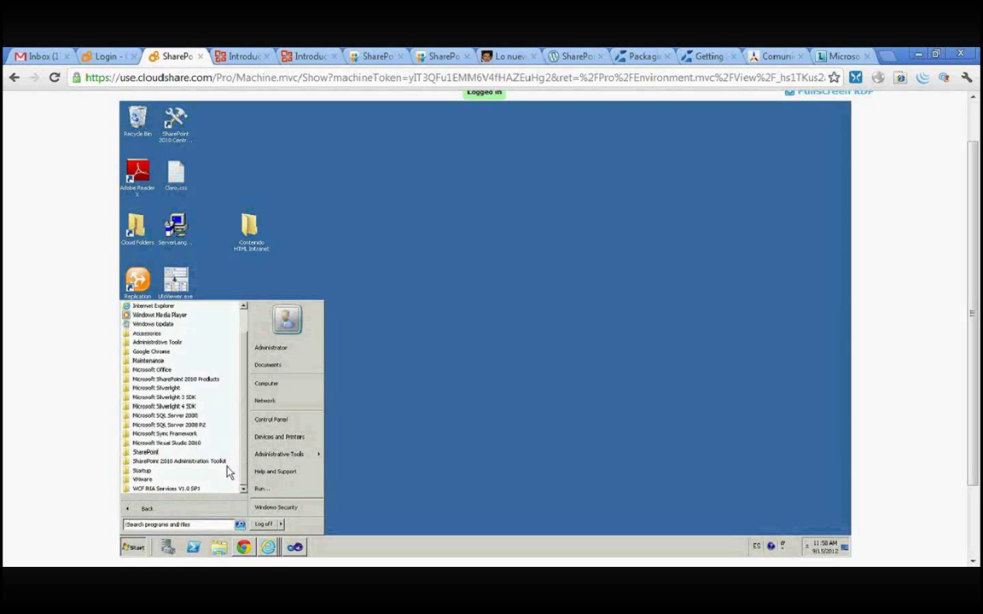
click(146, 454)
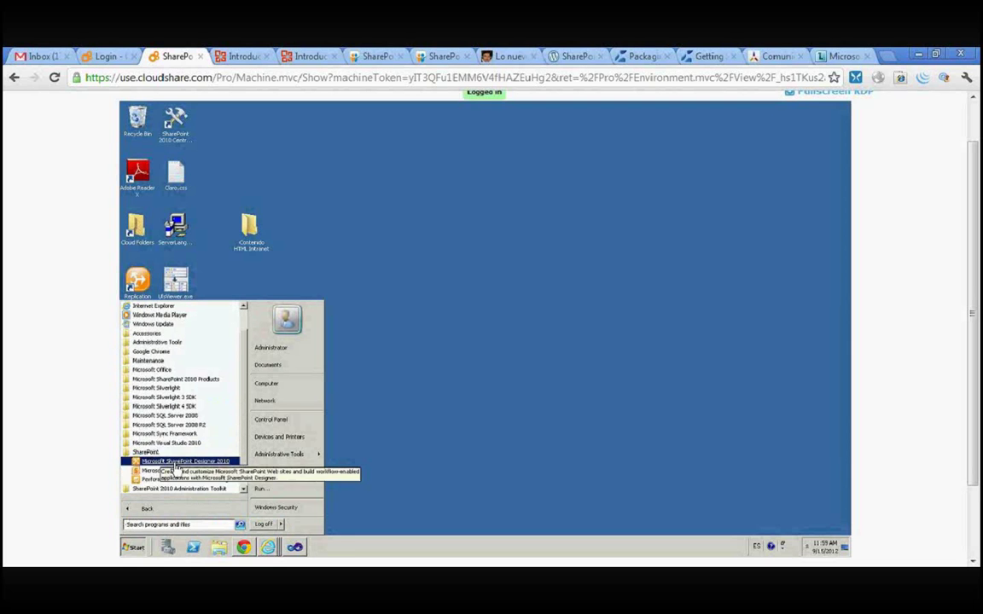
click(175, 463)
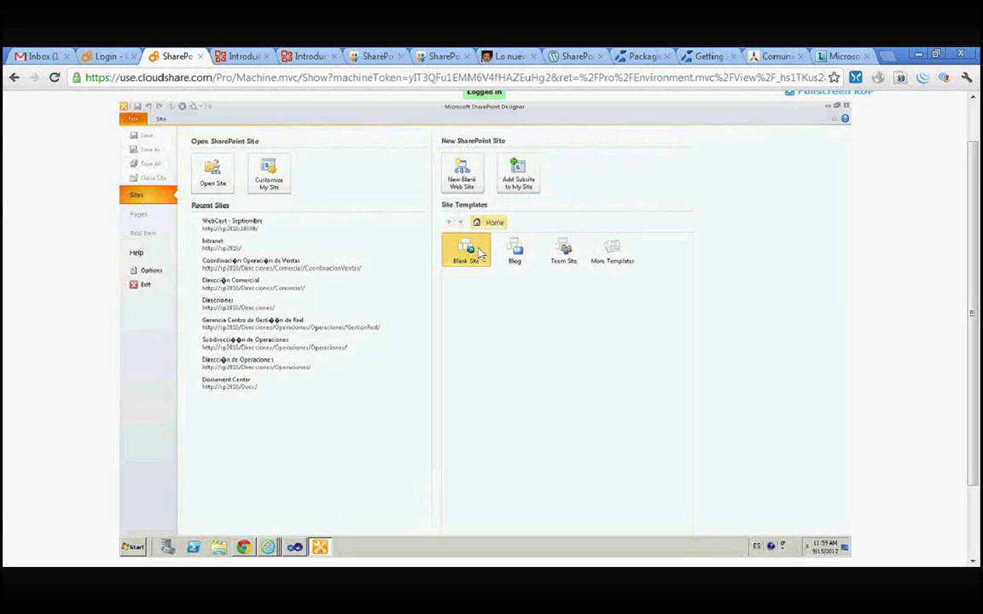
click(454, 190)
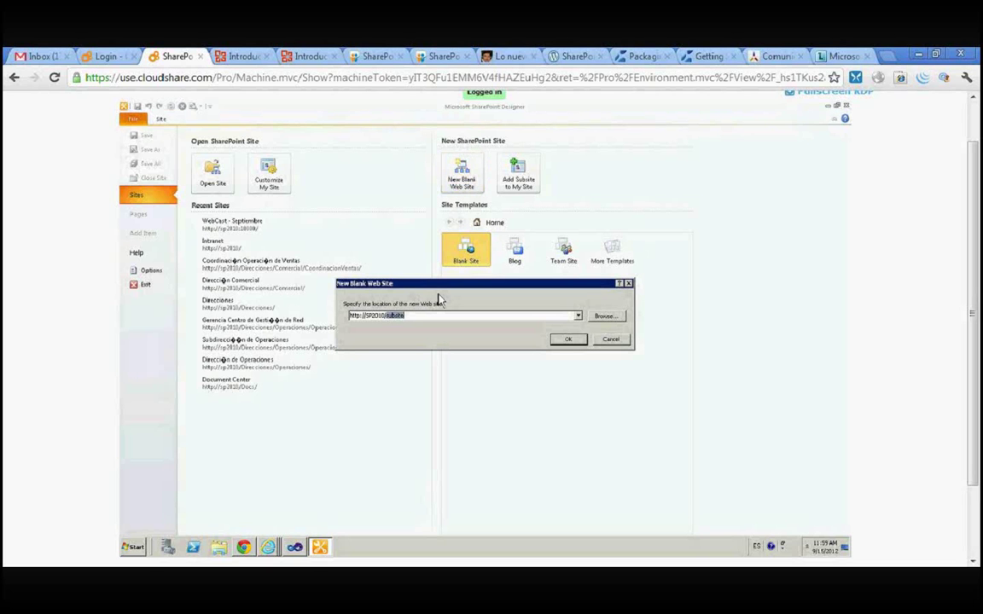
click(421, 316)
double_click(421, 317)
text(subsiteWebCast)
click(567, 340)
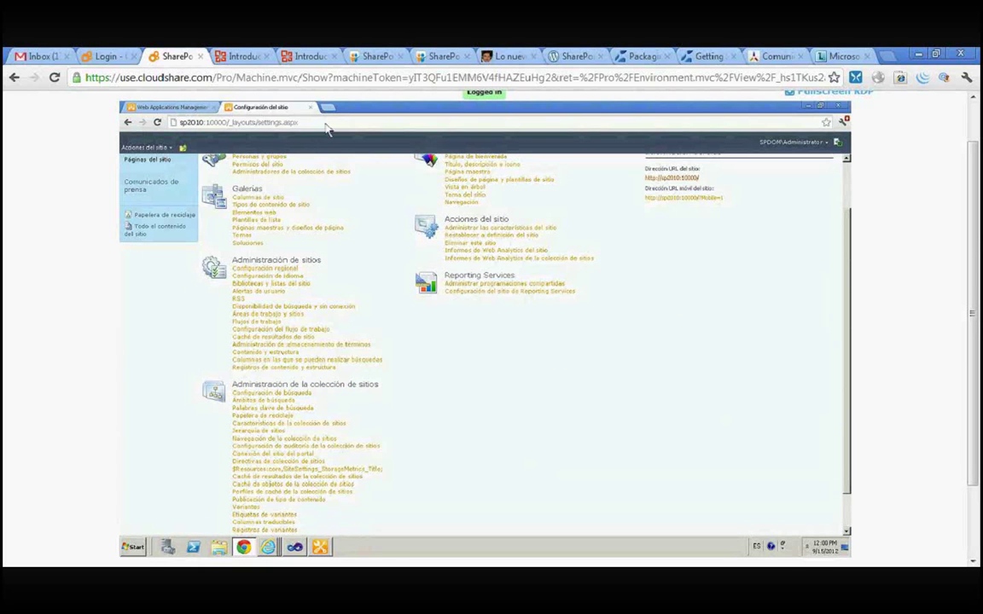
Open the new subsite in Chrome at sp2010/subSiteWebCast.
drag(205, 123, 326, 123)
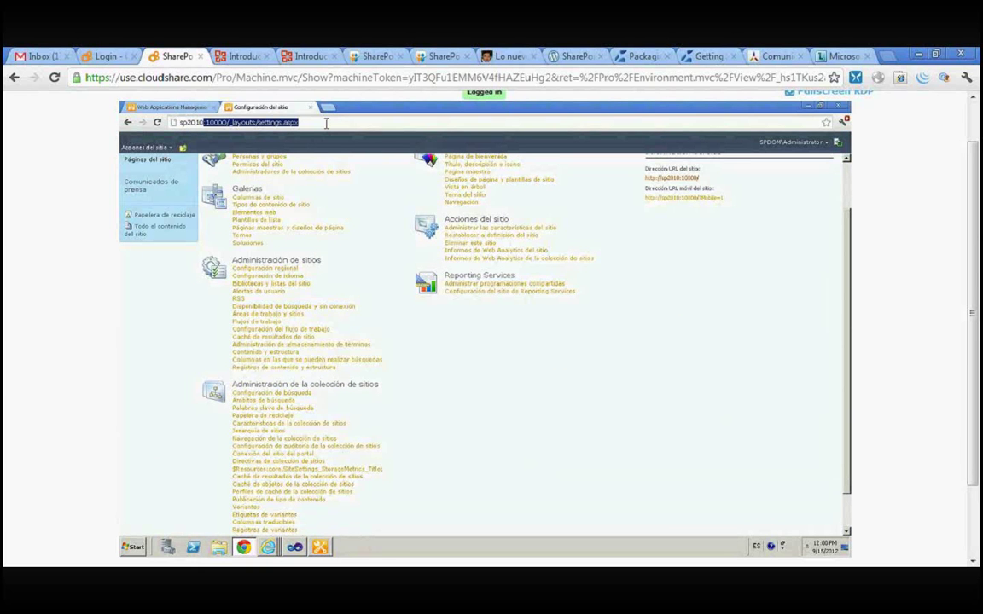
text(/)
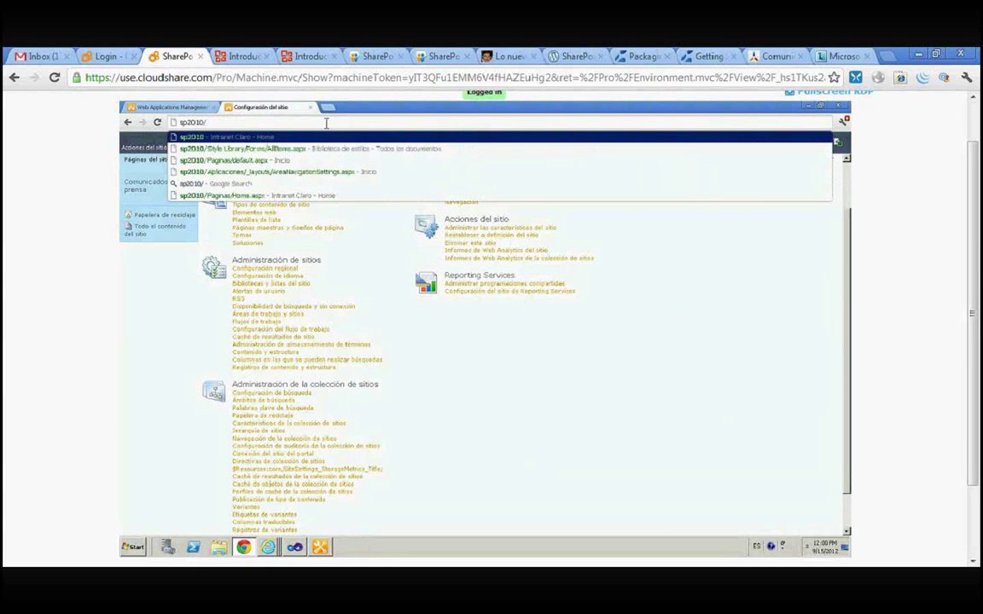
text(subSiteWebCast)
key(Return)
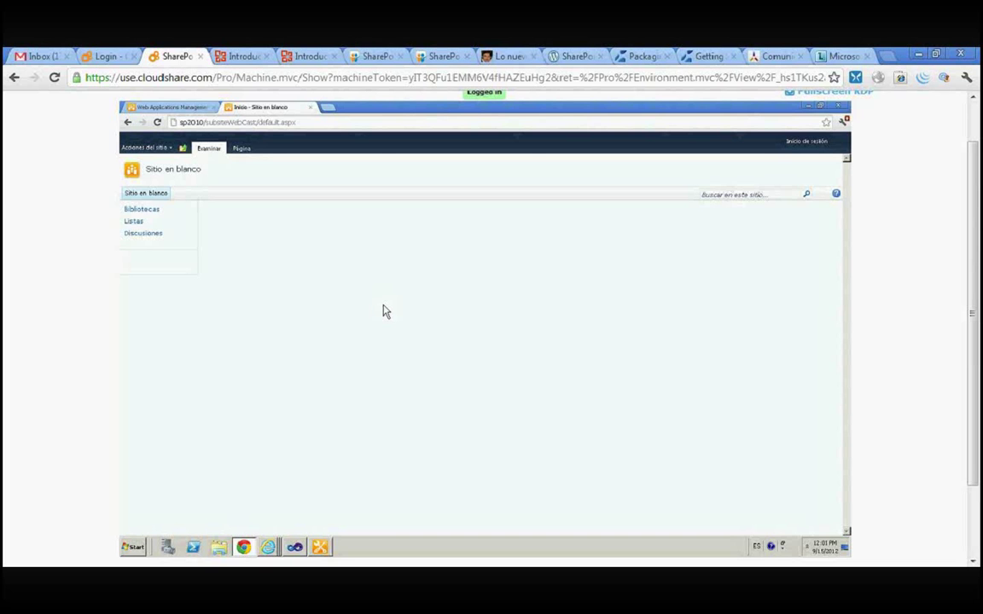
Switch to SharePoint Designer and change the blank subsite's title to "CambiaMOSS el título del Site!!".
click(321, 549)
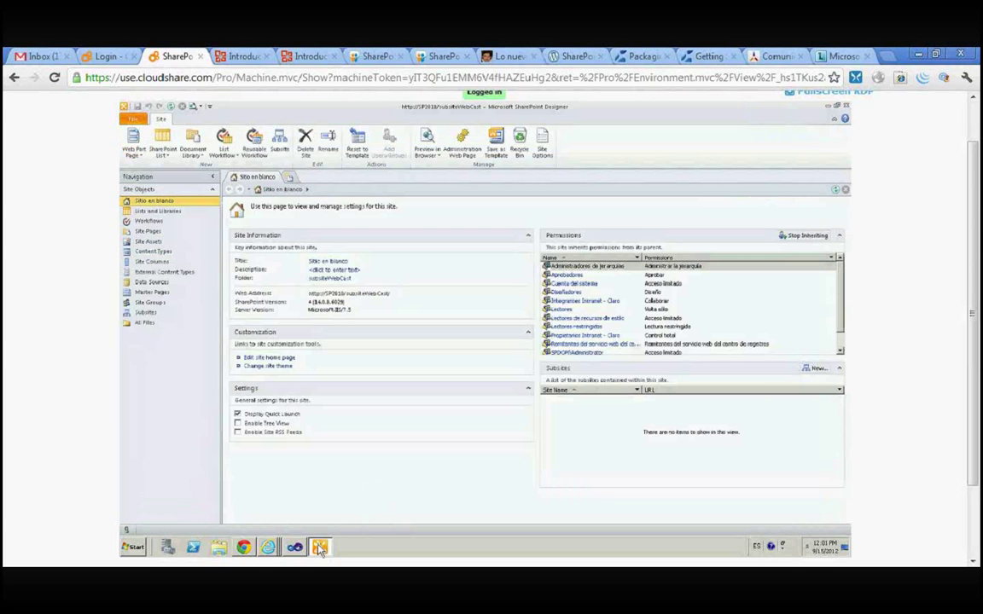
click(320, 548)
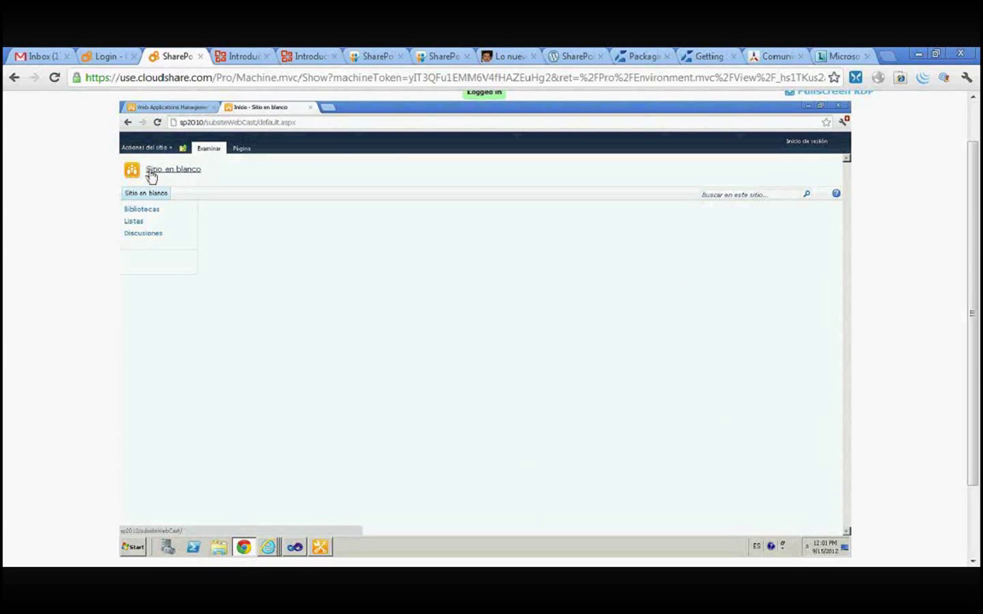
click(320, 548)
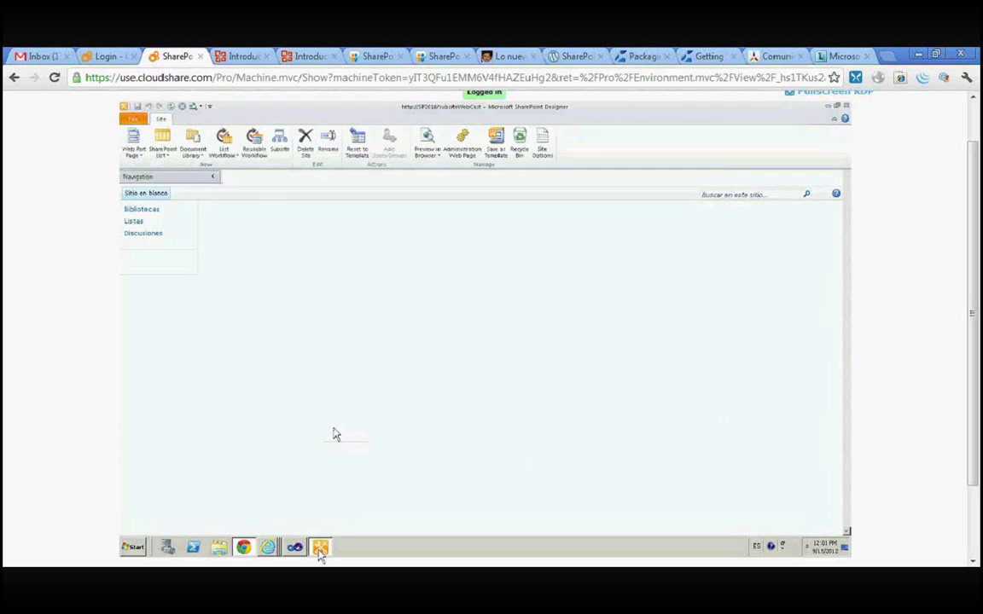
click(339, 263)
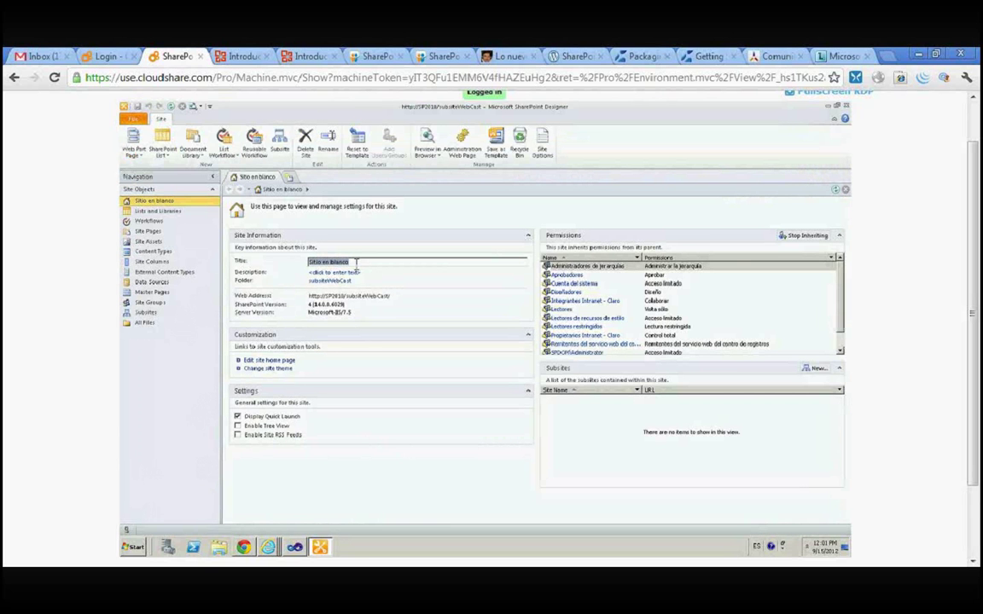
text(Cambiando el título del Site!!)
key(Return)
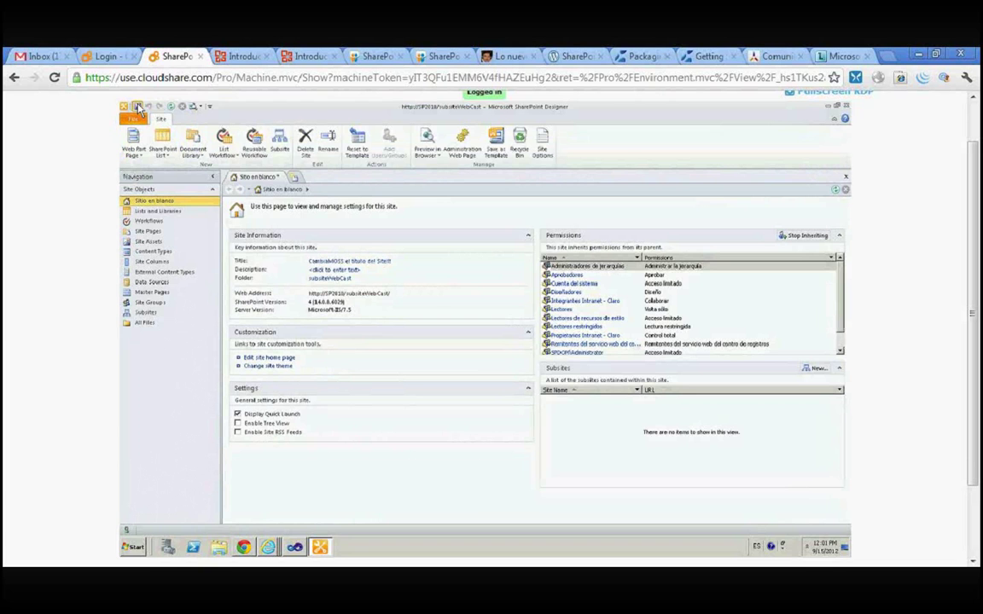
Switch to Chrome and reload the subsite's home page to check its title.
click(244, 547)
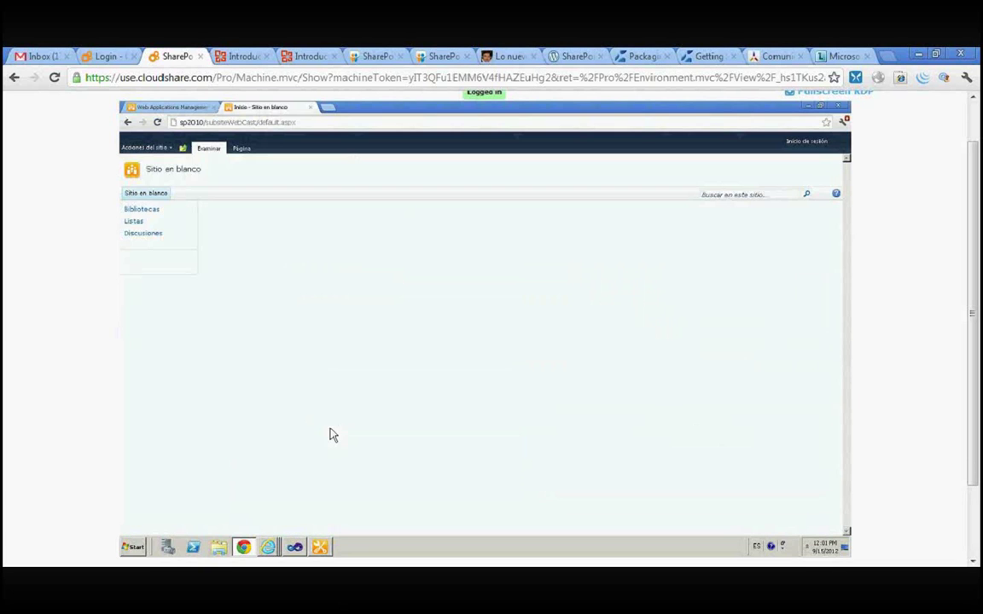
click(325, 121)
key(Return)
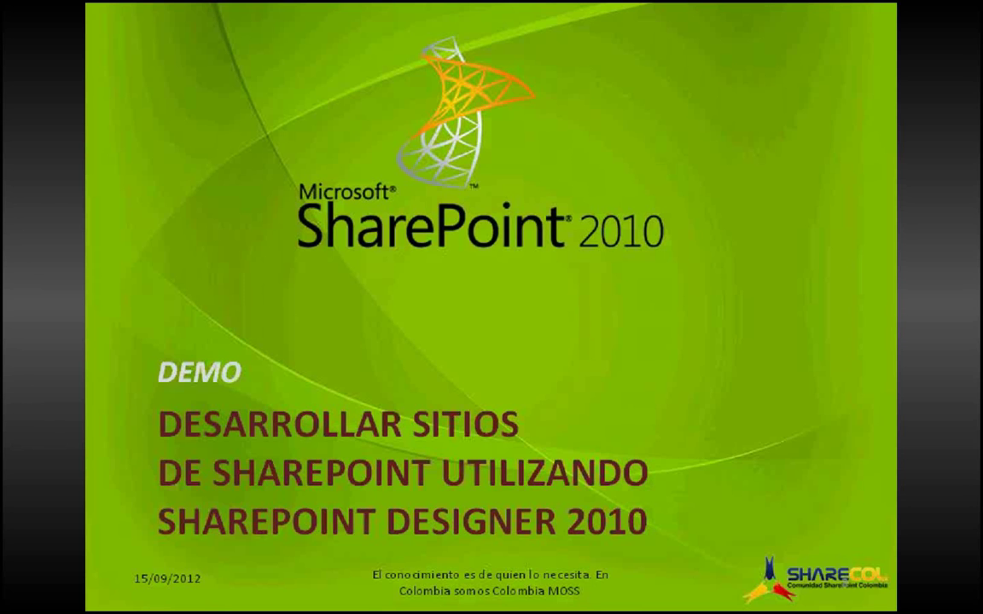
key(Right)
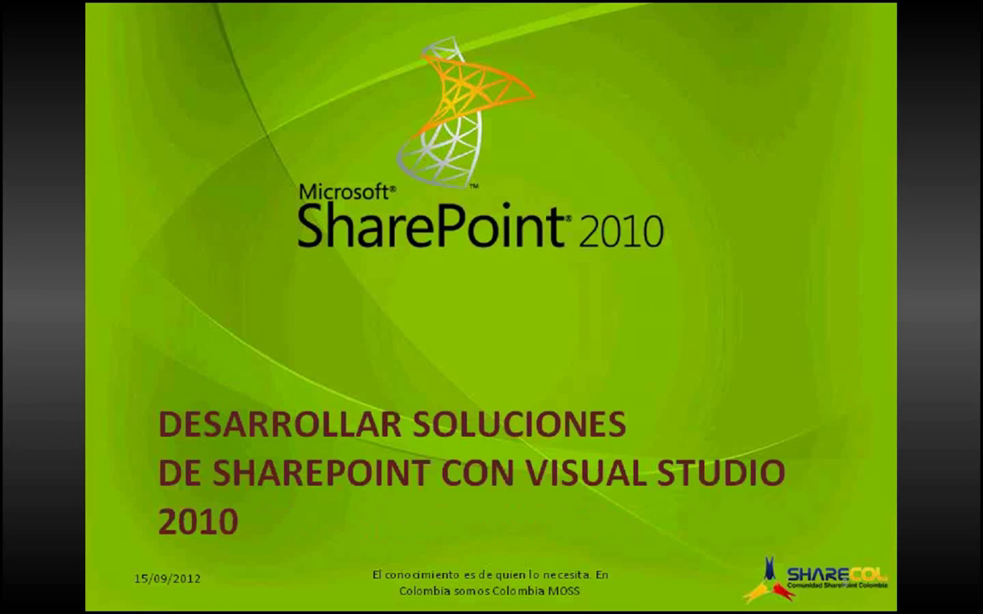
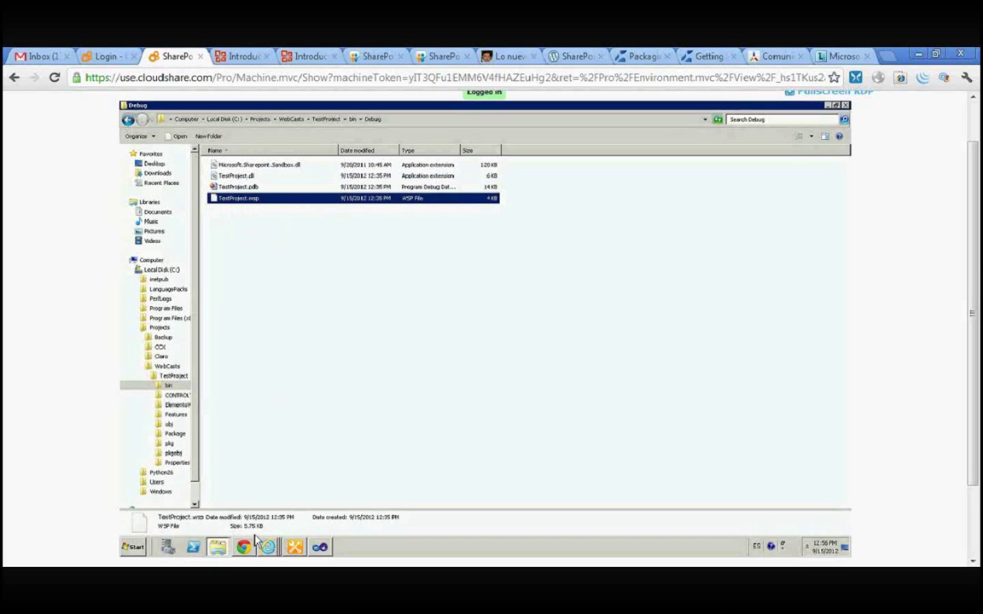
Bring up the Configuración del sitio page in Internet Explorer and launch SharePoint 2010 Central Administration.
mouse_move(247, 550)
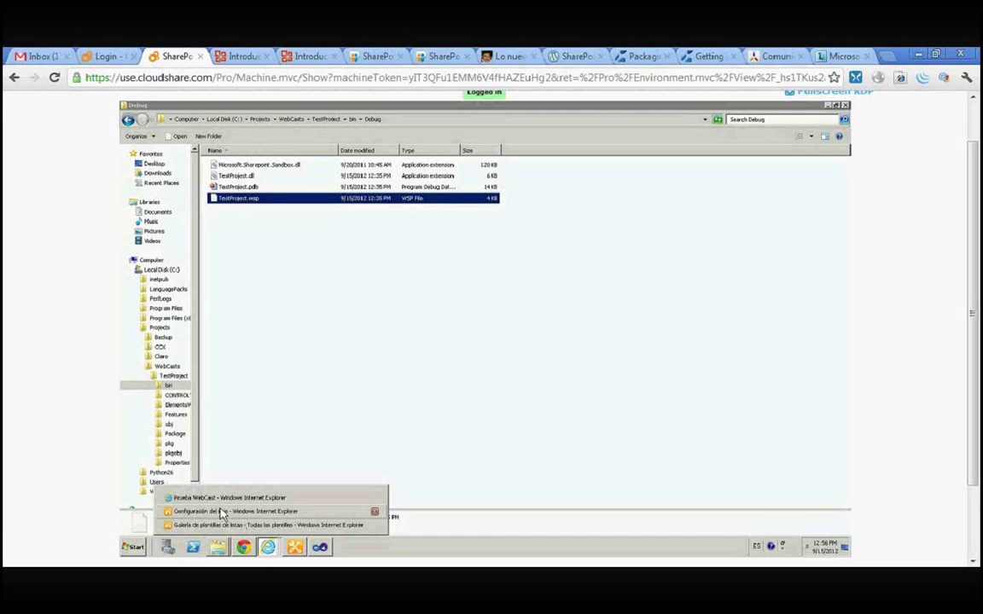
click(246, 511)
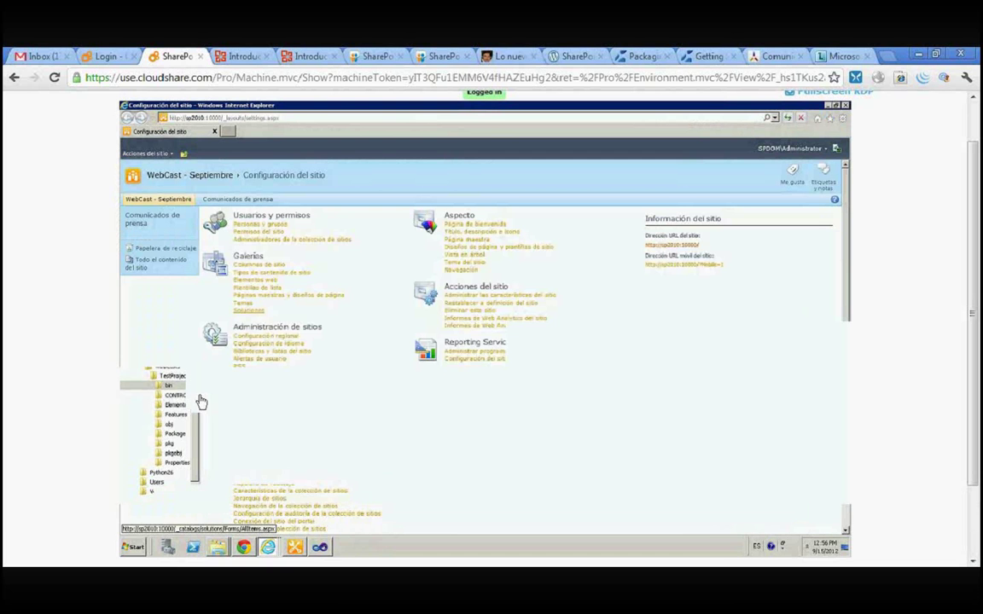
key(super)
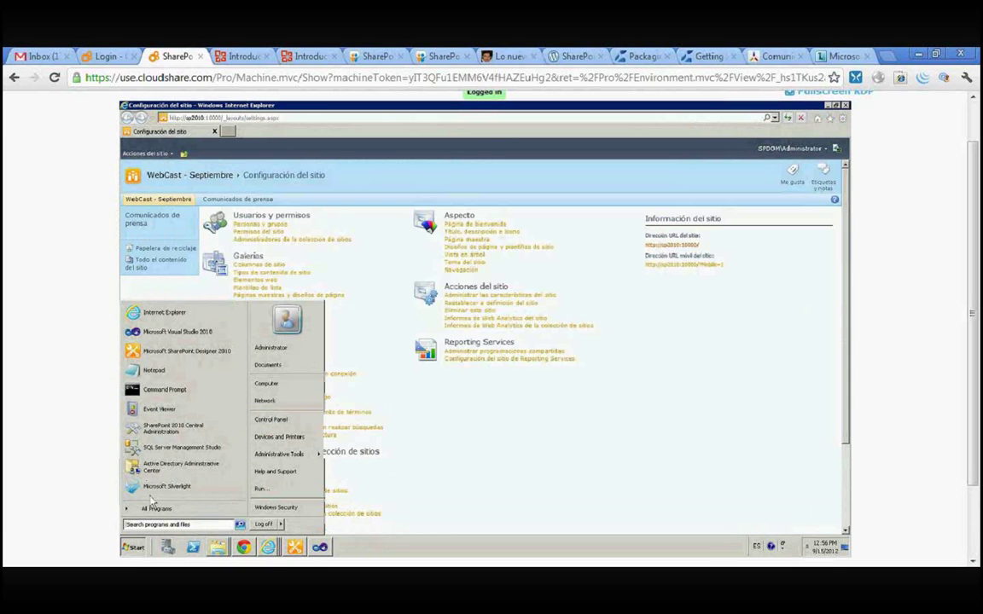
right_click(160, 427)
click(215, 441)
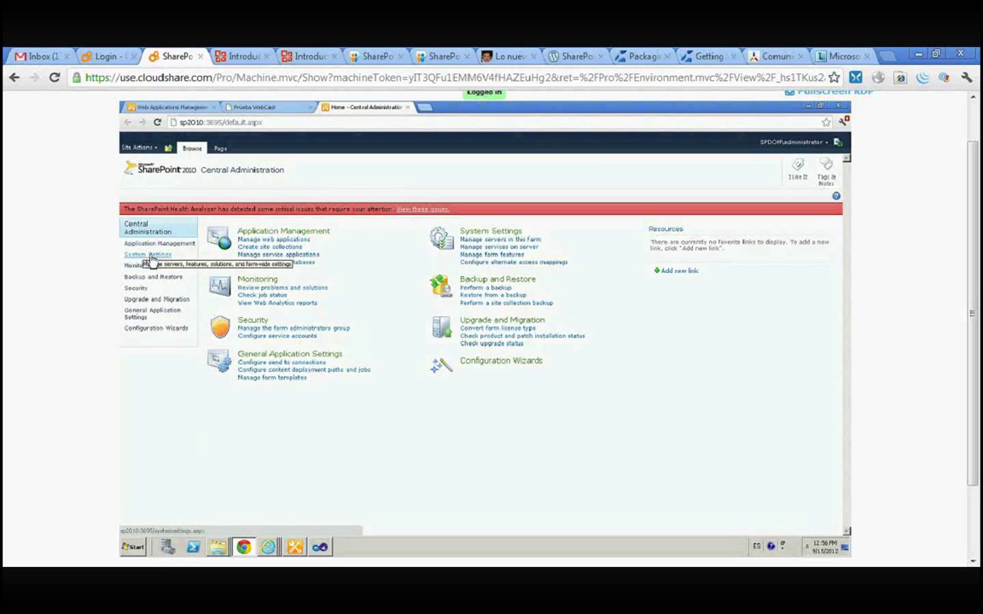
Display the farm solutions from the system settings and check the deployment status of testproject.wsp.
click(151, 255)
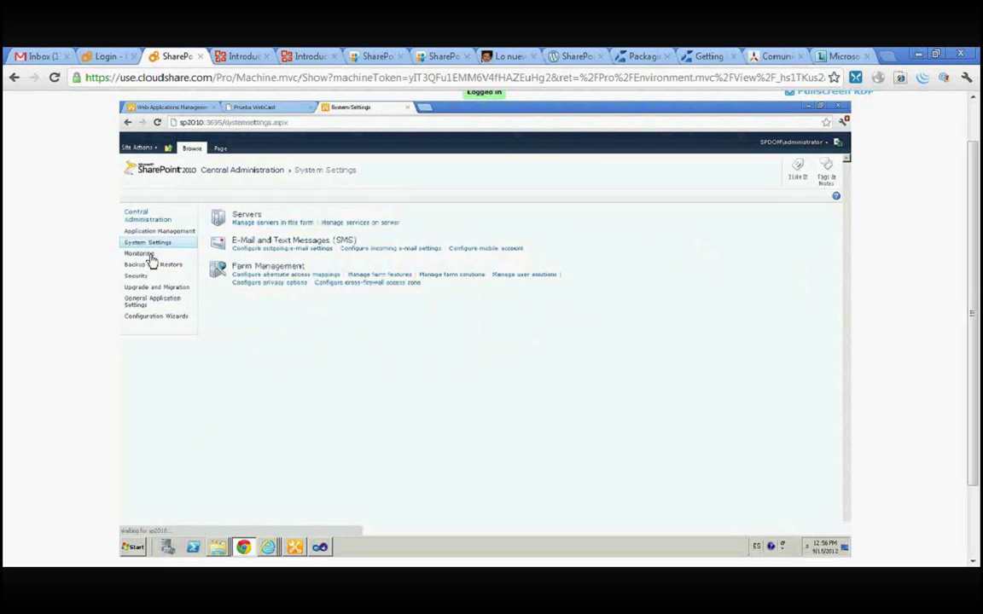
click(456, 275)
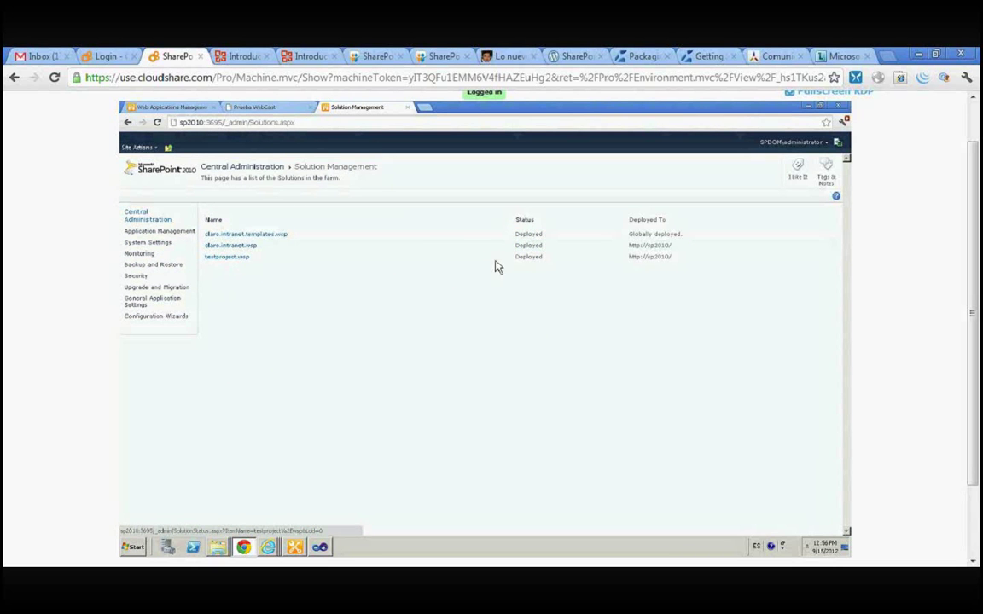
double_click(524, 257)
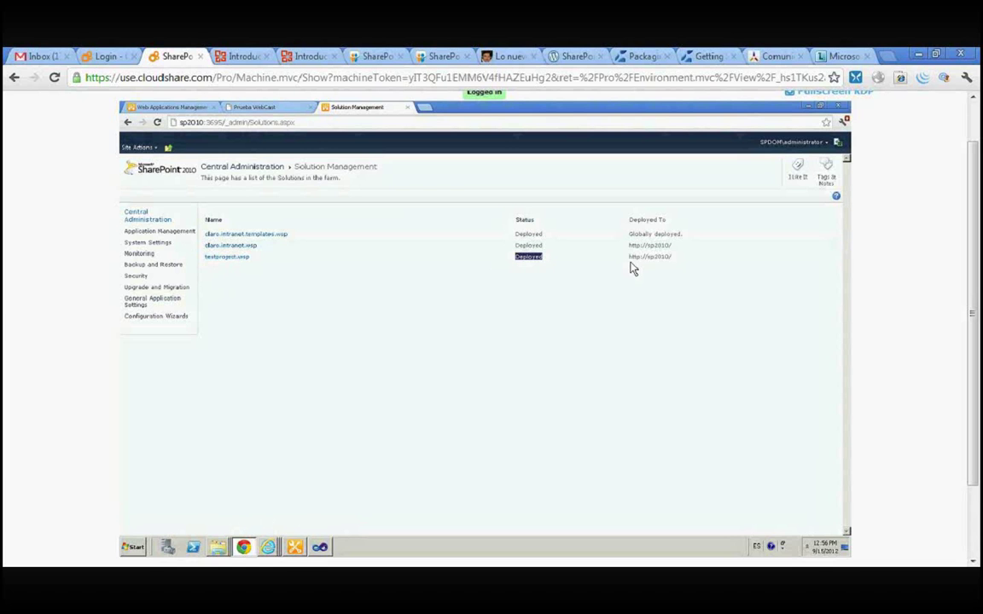
Compare the deployment targets of testproject.wsp and claro.intranet.templates.wsp in the farm solution list.
drag(630, 256, 683, 257)
drag(289, 234, 205, 238)
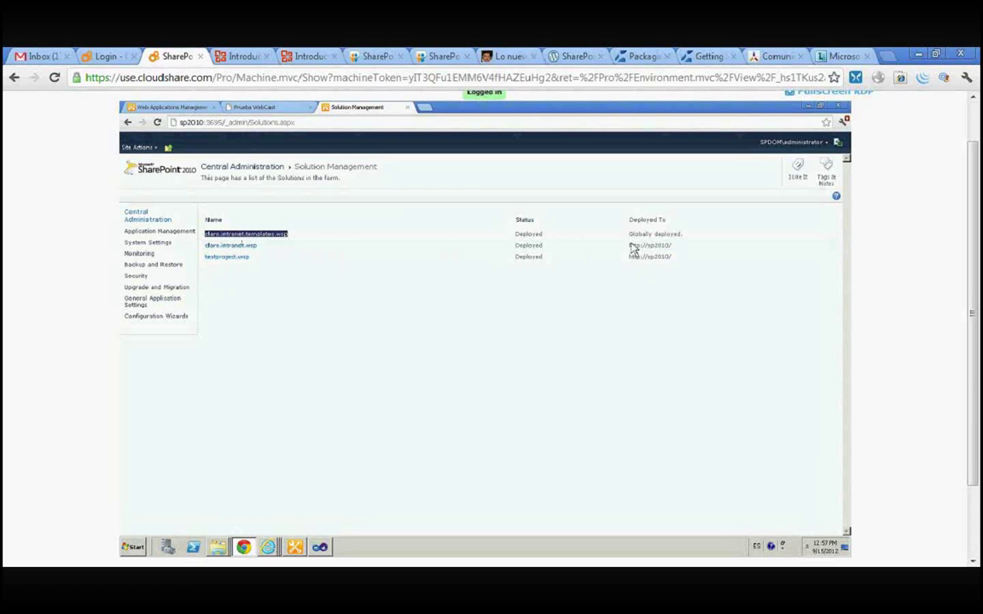
drag(683, 235, 630, 234)
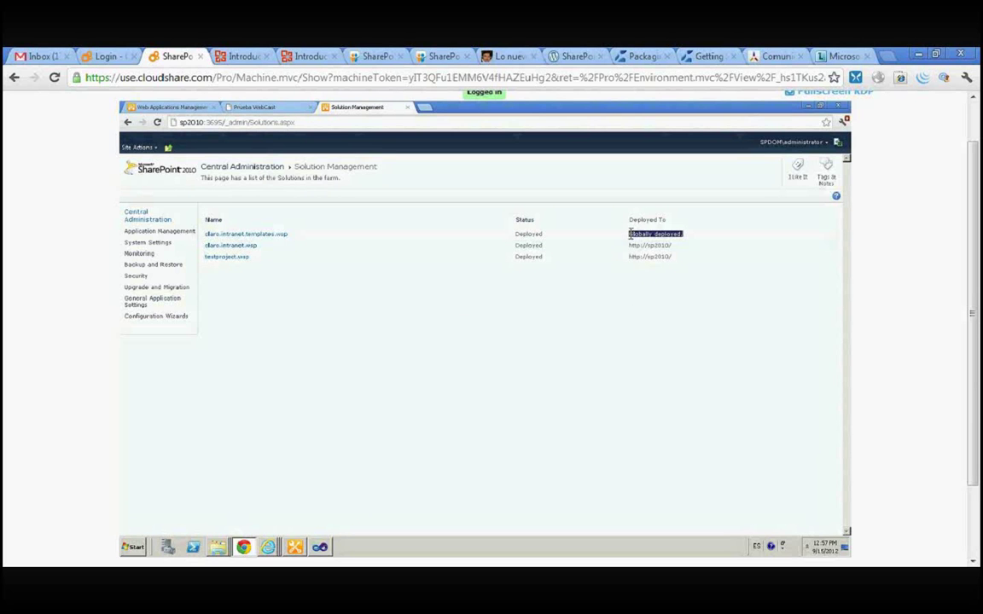
Display the solution properties of testproject.wsp and examine its deployment target and the available solution actions.
click(224, 258)
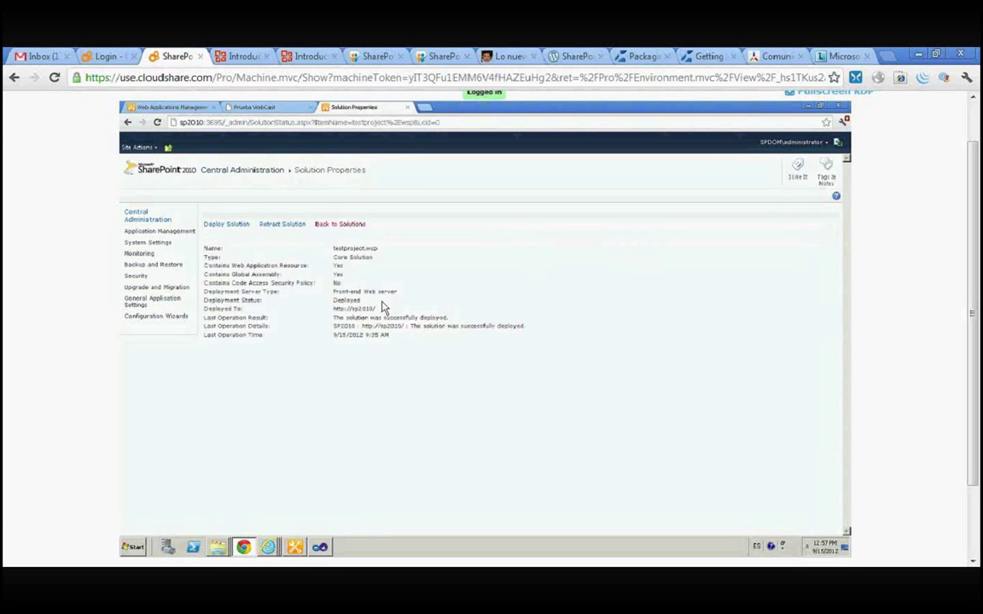
mouse_move(332, 309)
mouse_down()
mouse_move(362, 309)
mouse_move(256, 300)
mouse_move(376, 308)
mouse_move(373, 317)
mouse_move(349, 310)
mouse_up()
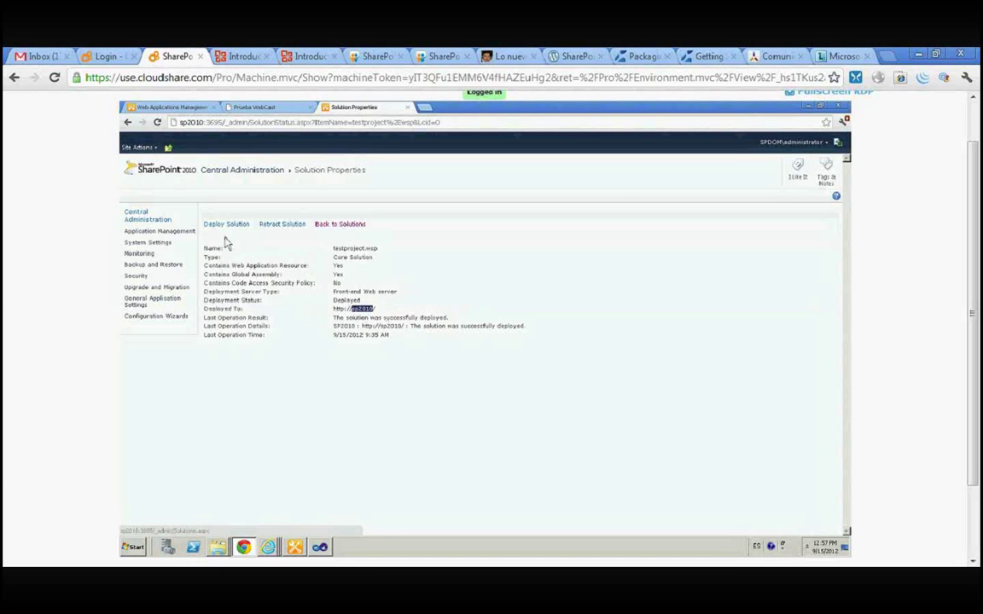
click(128, 123)
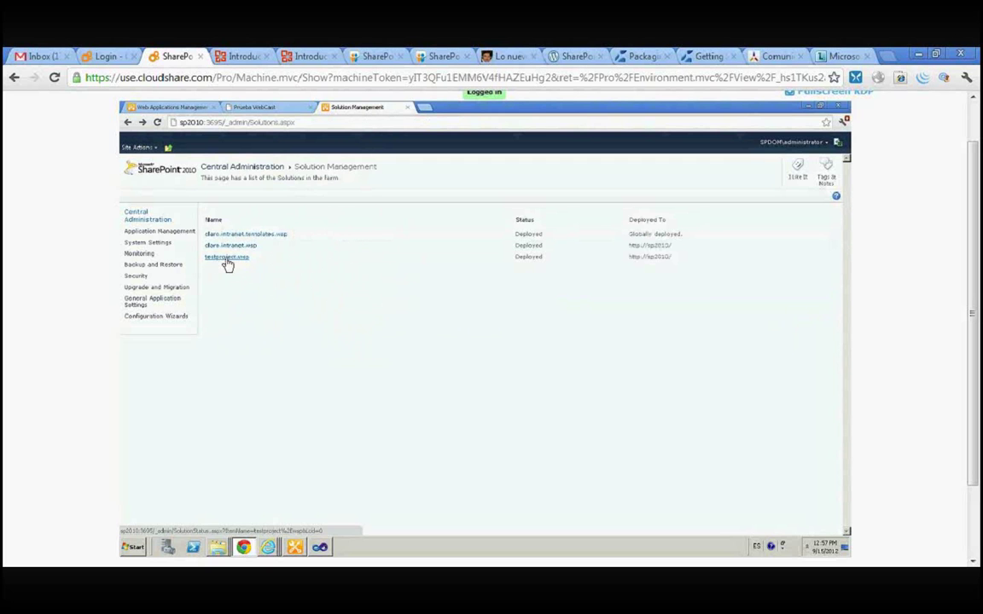
click(227, 259)
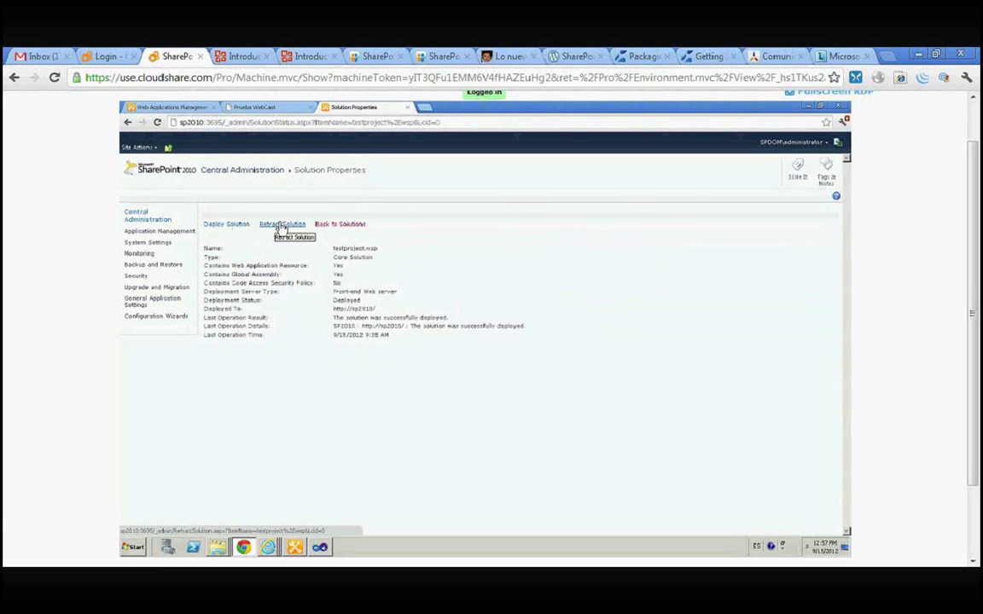
Bring up the deployment settings for testproject.wsp and inspect the available target web applications.
click(220, 227)
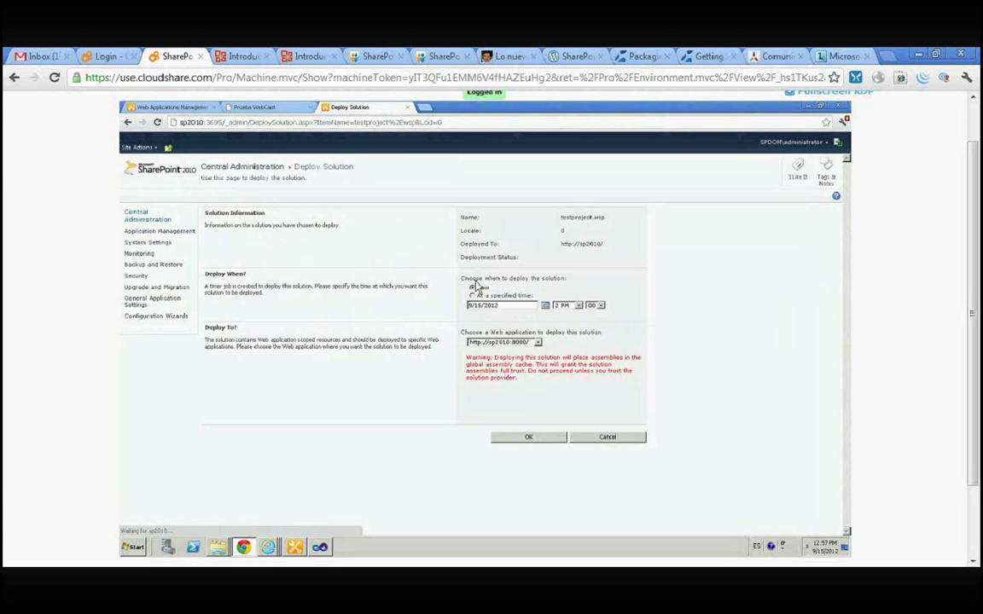
click(512, 342)
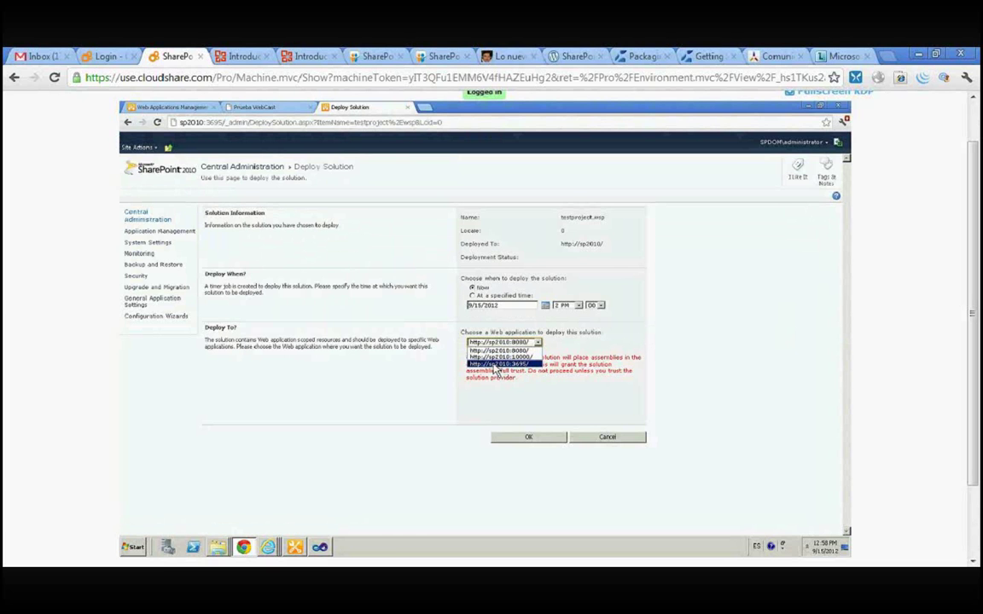
click(550, 344)
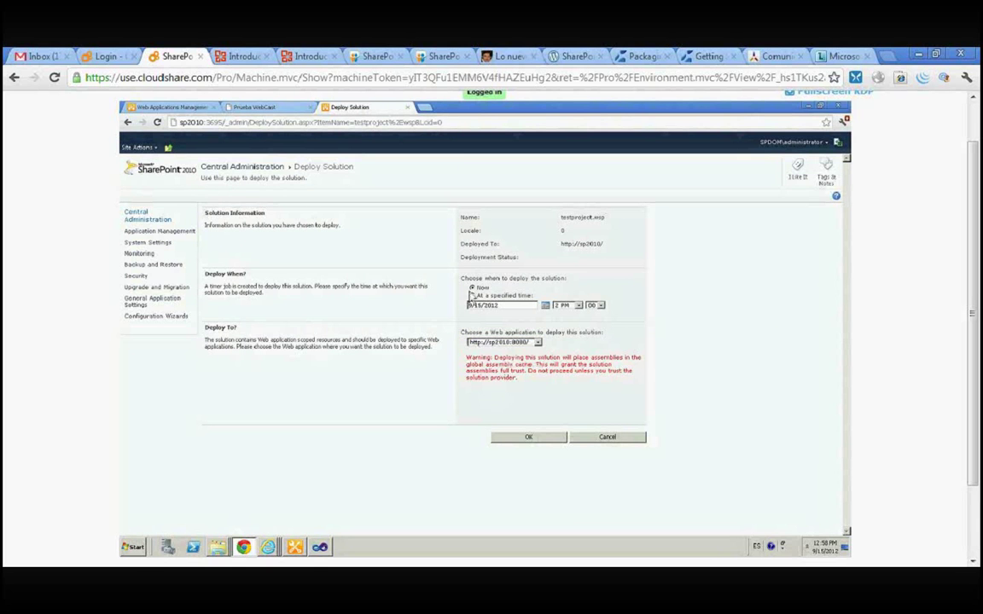
Try scheduling the testproject.wsp deployment at a specified time of 1 AM, and cancel back to the solution list.
click(472, 295)
click(472, 296)
click(578, 304)
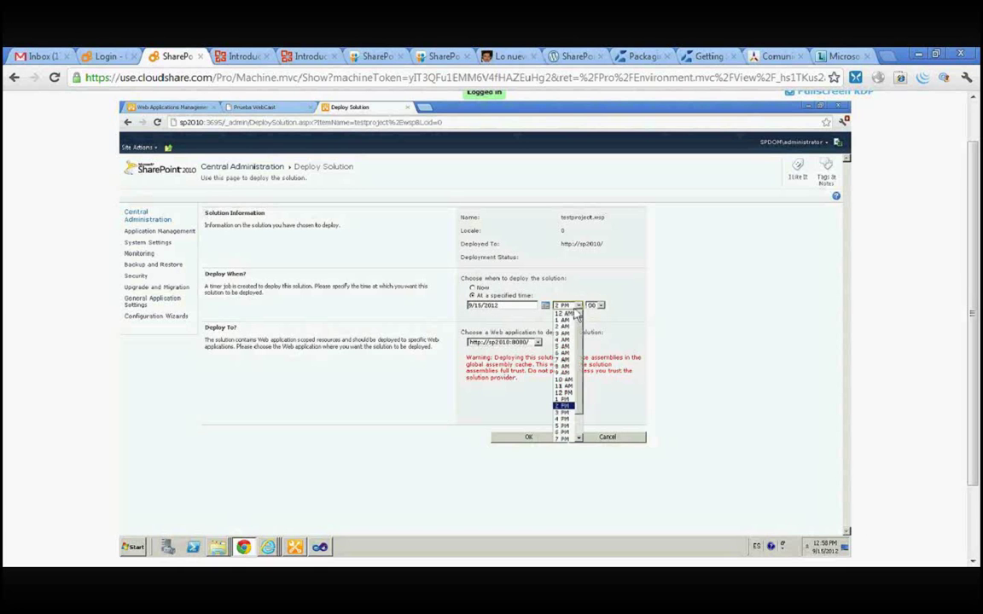
click(566, 320)
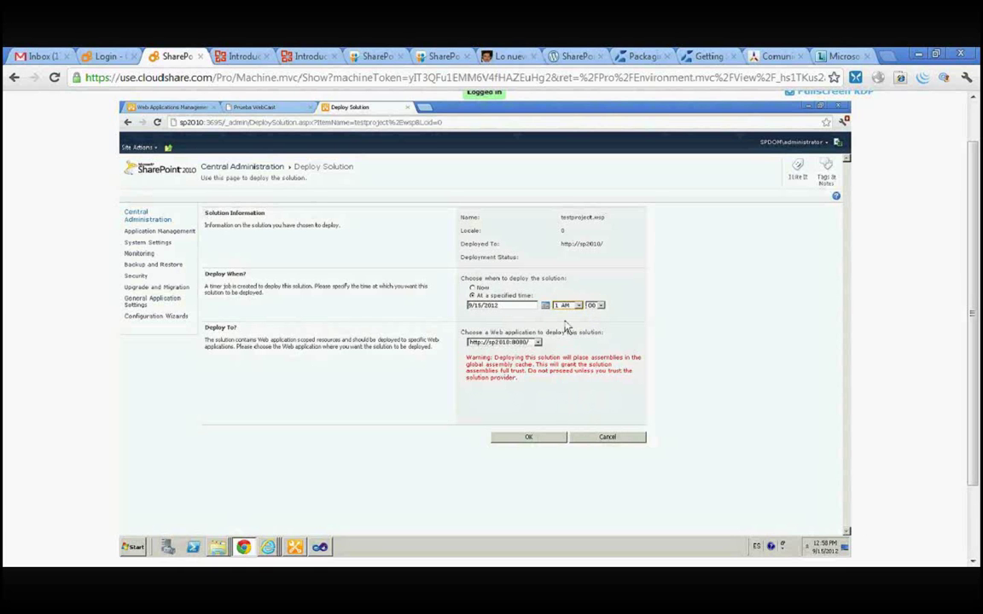
click(601, 306)
click(618, 315)
click(603, 438)
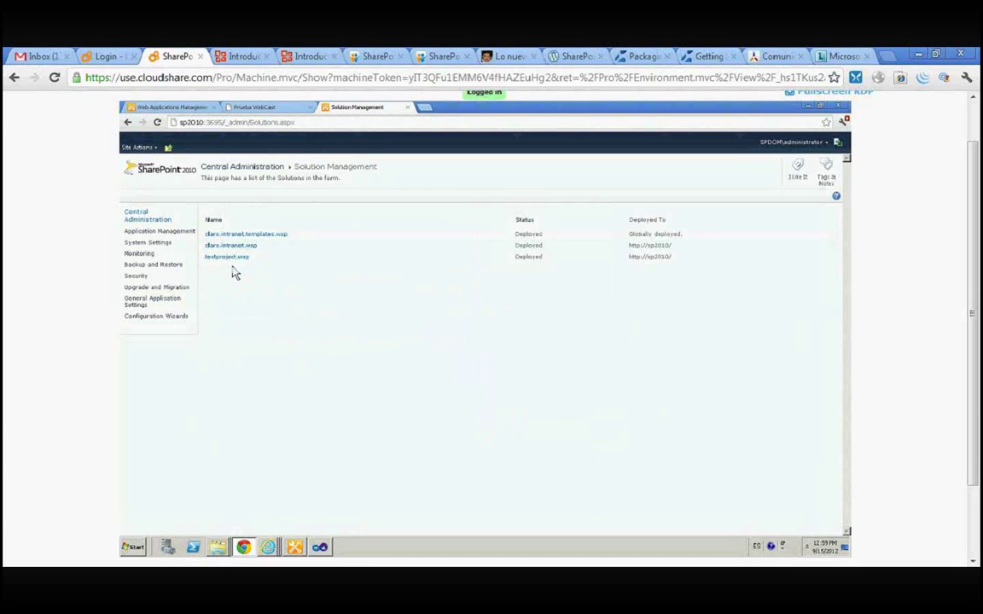
Check the globally deployed solution's target and switch to the TestProject Debug folder in Windows Explorer.
drag(685, 235, 628, 234)
click(222, 549)
click(226, 525)
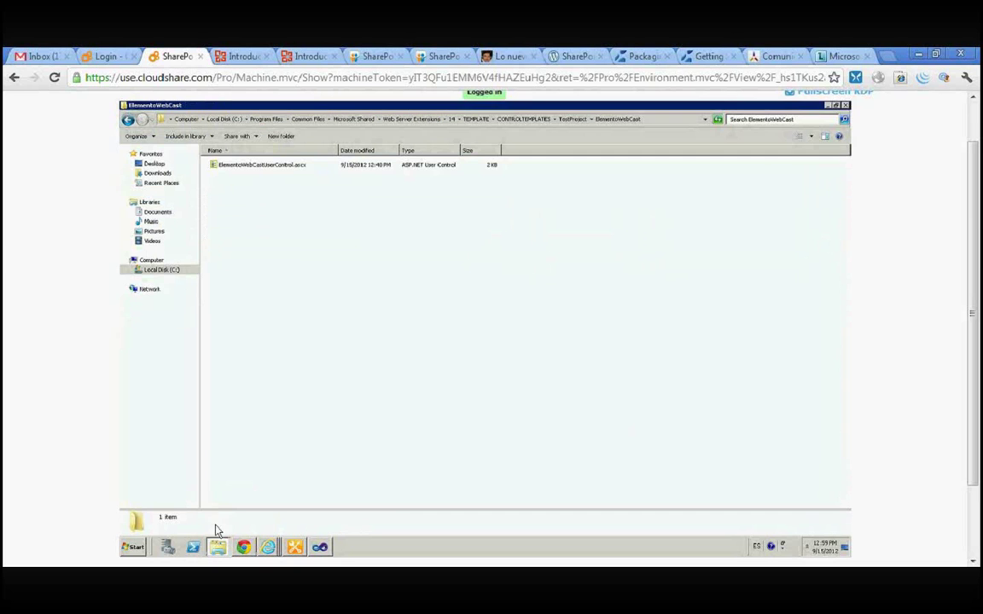
click(218, 547)
click(203, 525)
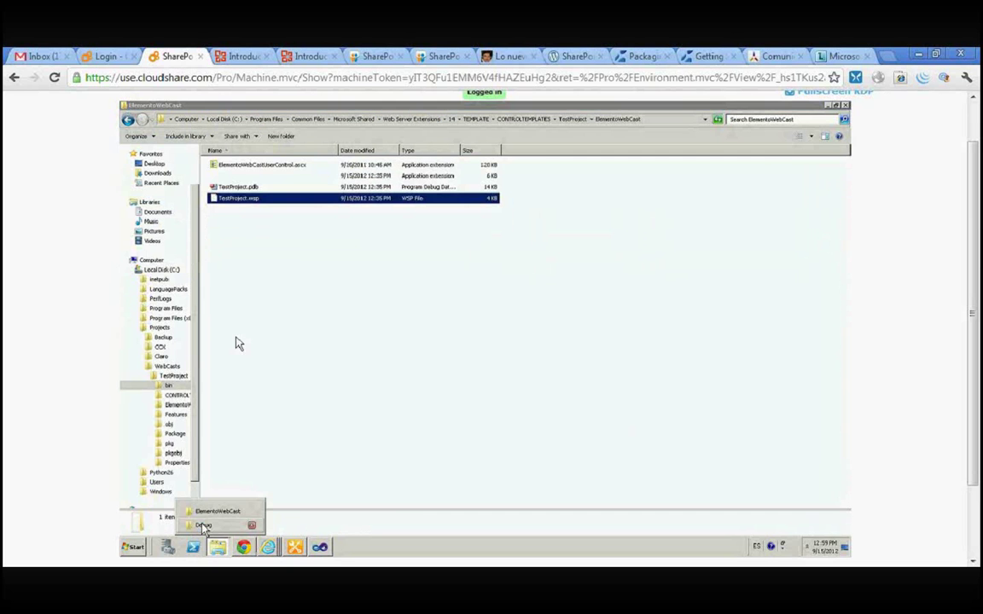
click(203, 526)
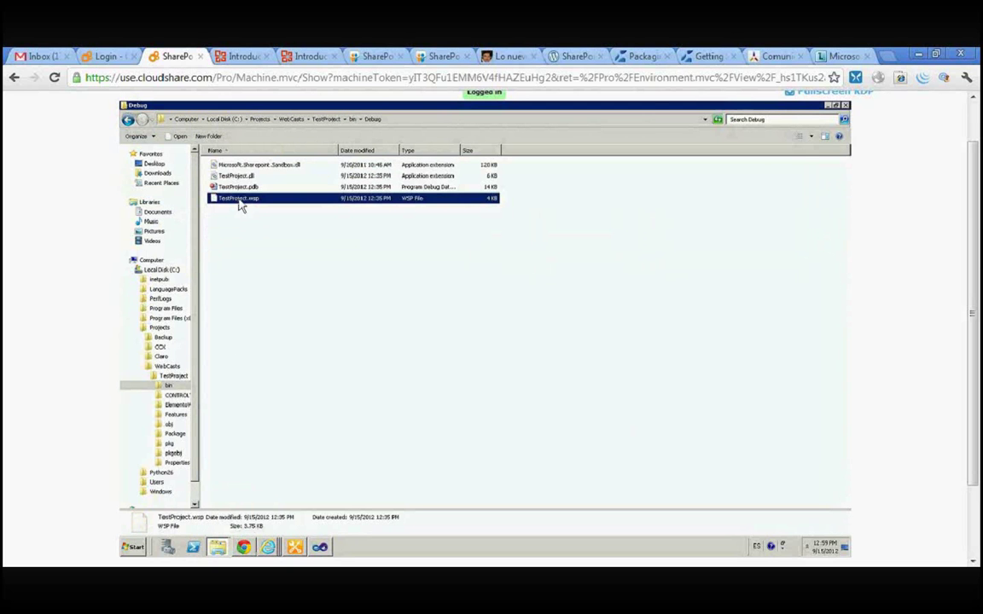
Rename TestProject.wsp in the Debug folder as TestProject.rar and accept the extension change.
click(241, 201)
key(shift+End)
text(rar)
key(Return)
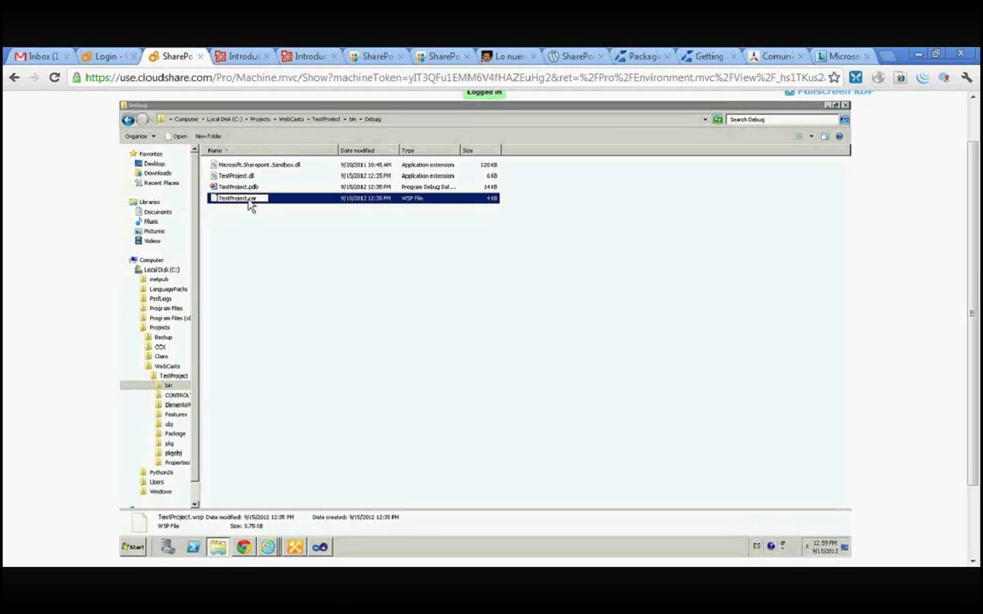
click(521, 328)
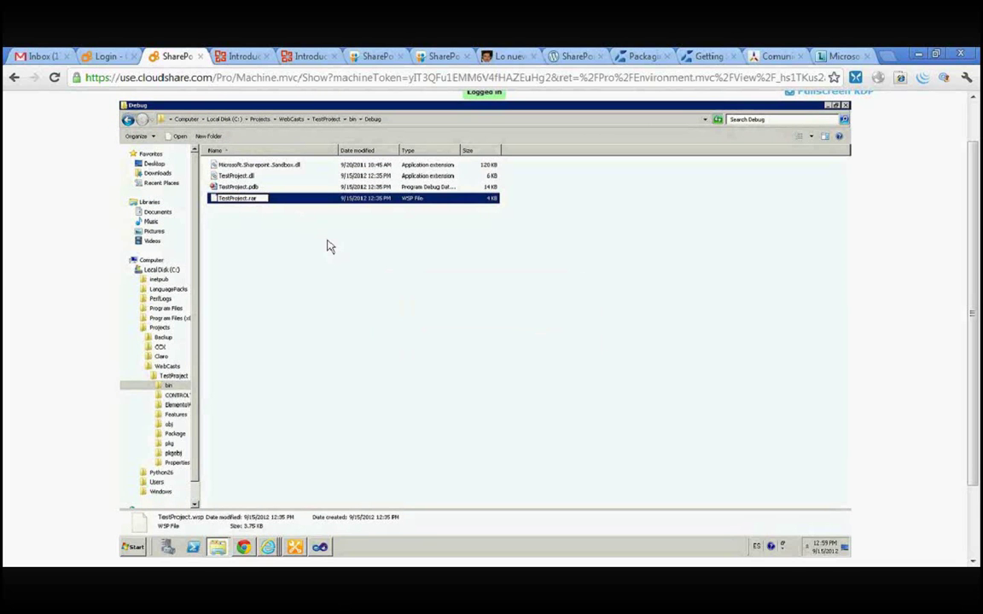
right_click(252, 200)
click(234, 235)
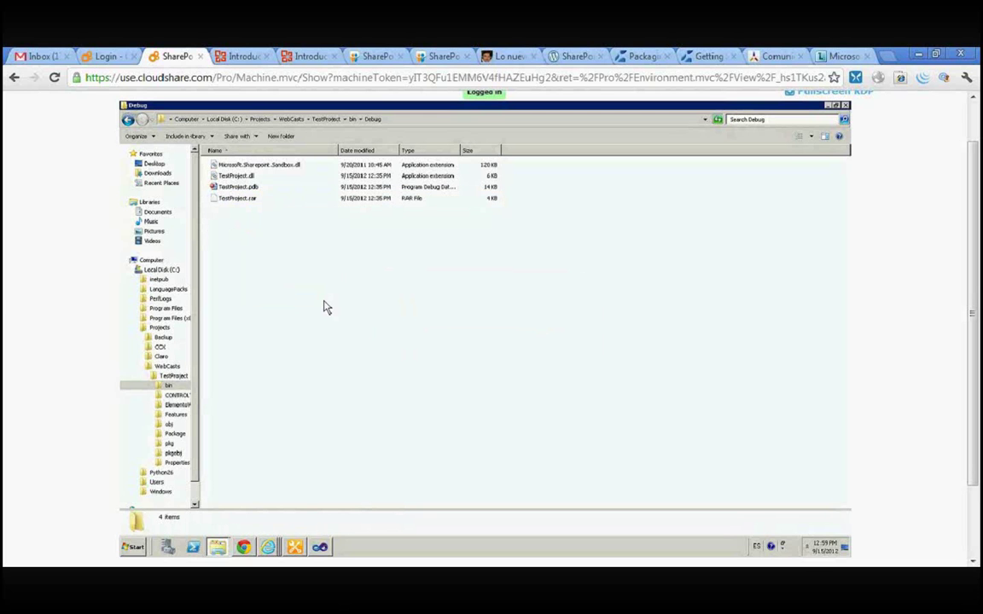
Check the package and TestProject.dll in the Debug folder, and view the TestProject solution in Visual Studio.
click(226, 198)
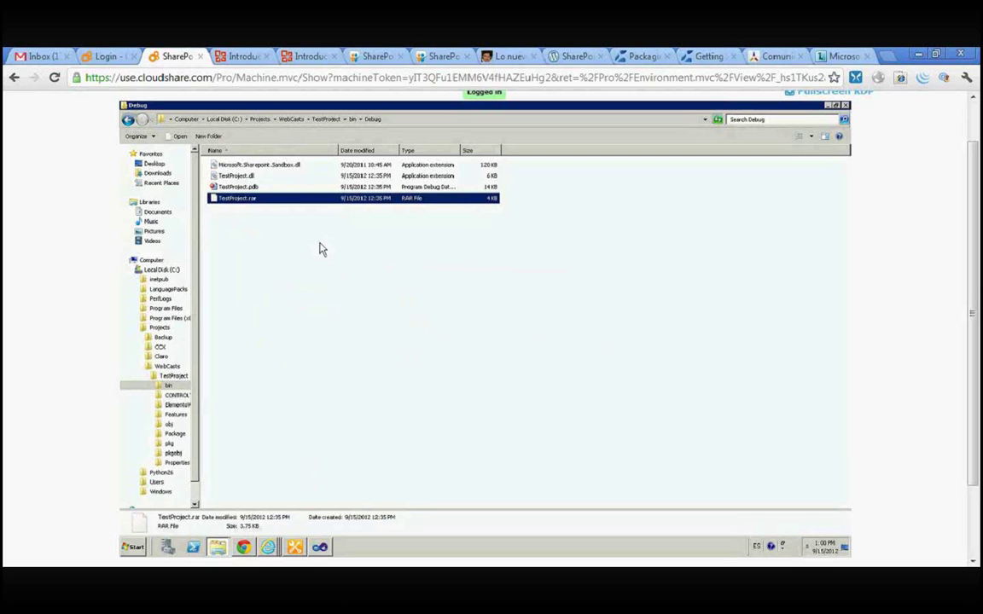
click(232, 177)
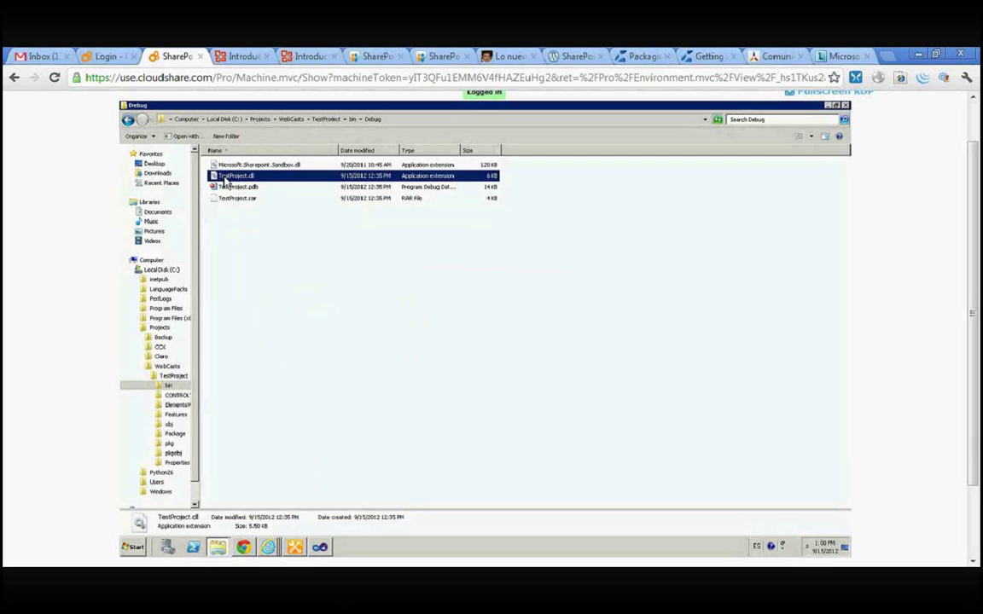
click(320, 549)
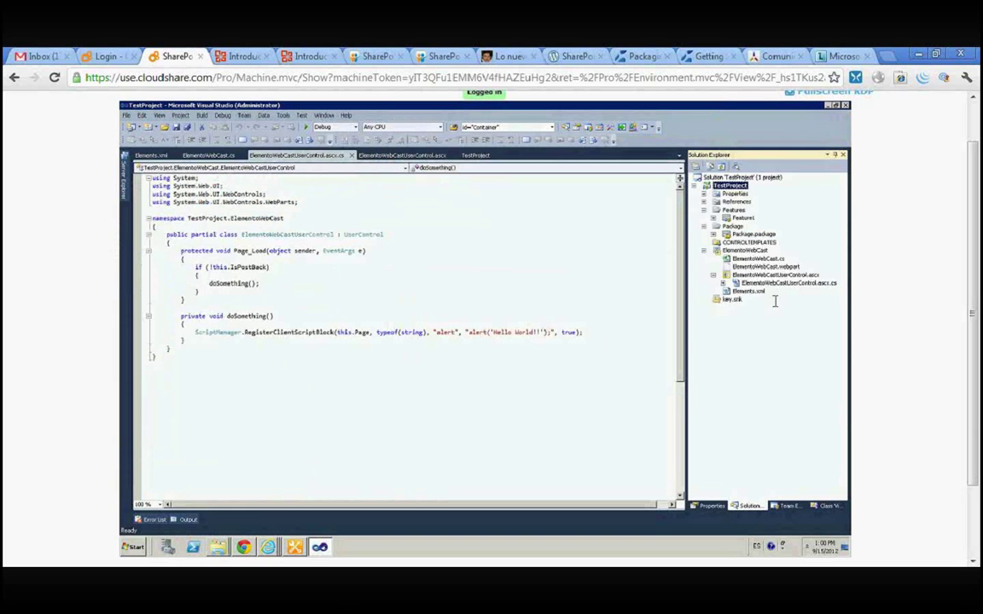
Return to the Debug folder in Windows Explorer and rename TestProject.rar as TestProject.zip, accepting the extension change.
click(217, 549)
click(242, 200)
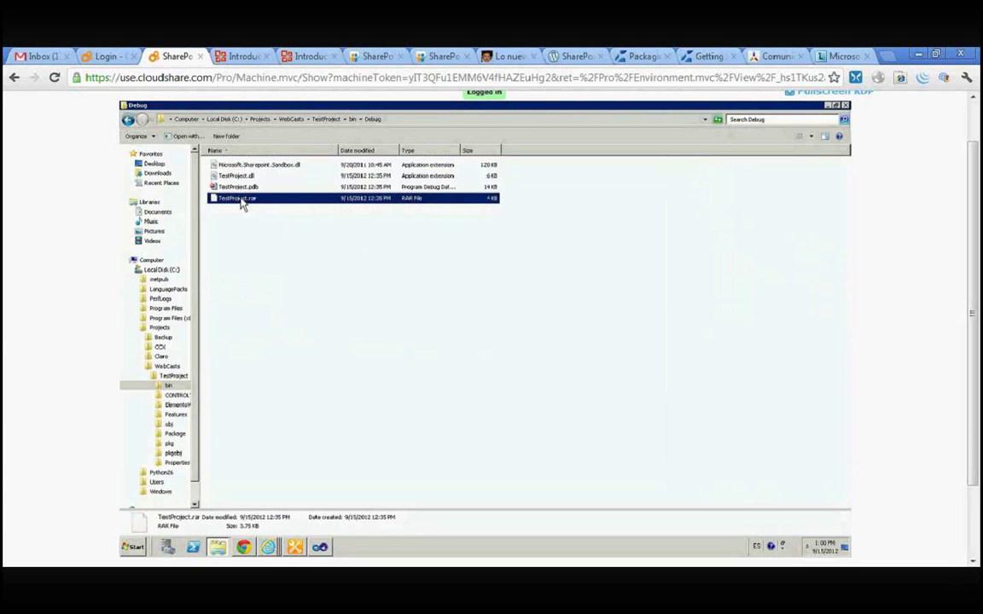
key(F2)
key(End)
key(shift+Left)
key(shift+Left)
key(shift+Left)
text(zip)
key(Return)
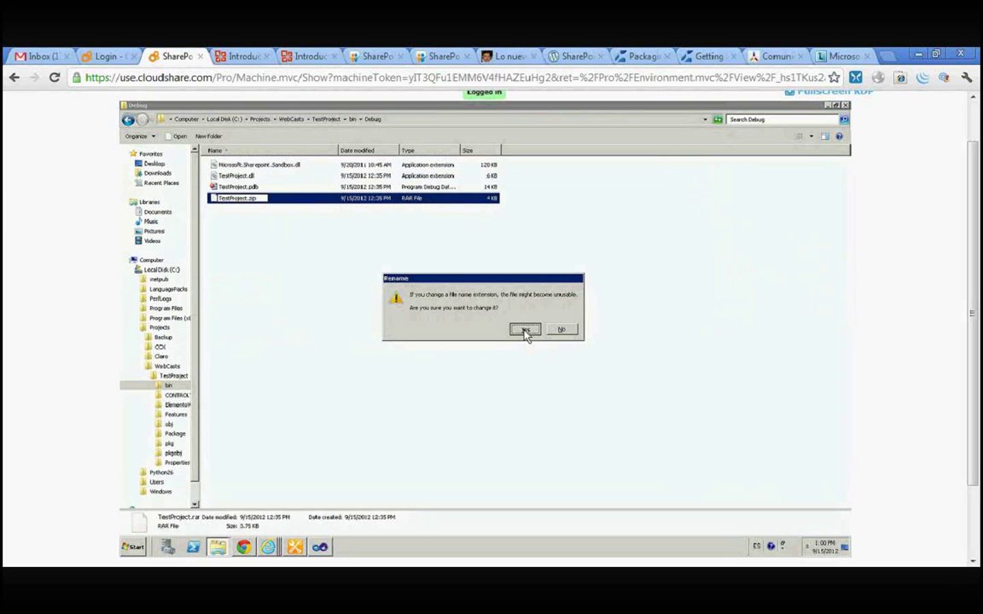
click(525, 331)
Try to extract the contents of TestProject.zip in the Debug folder, and close the extraction wizard.
right_click(252, 202)
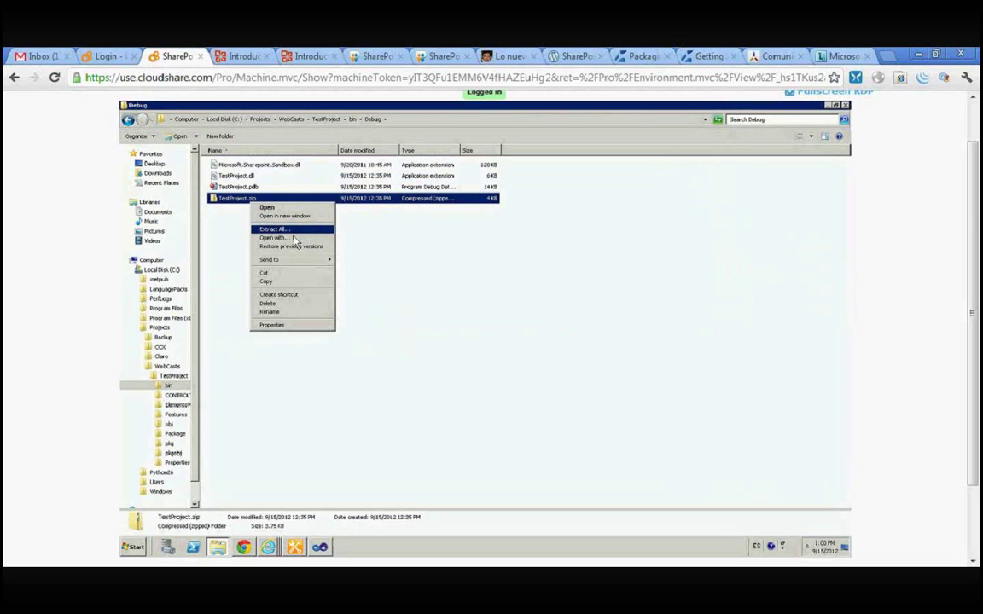
click(283, 230)
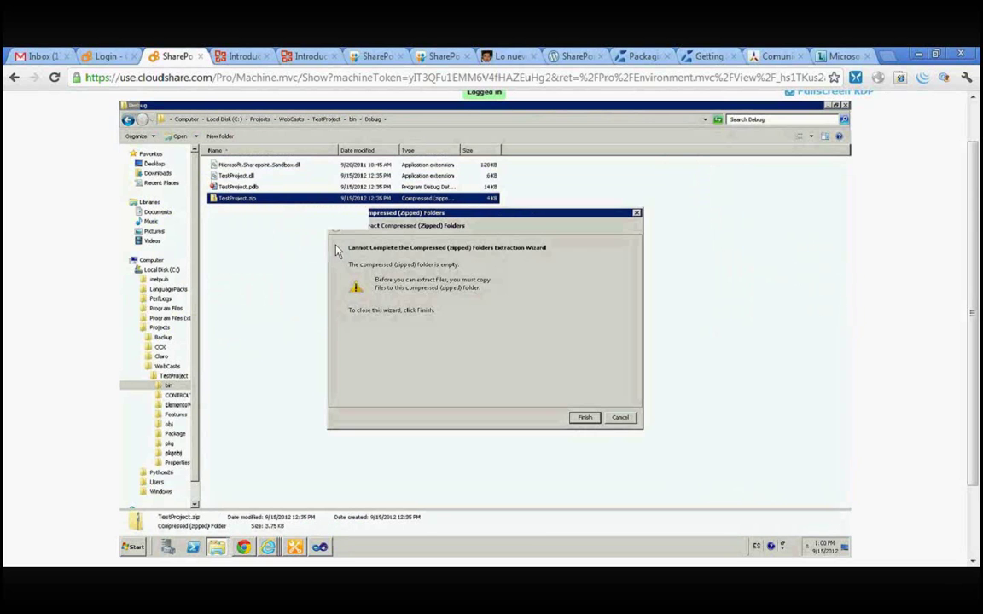
click(585, 419)
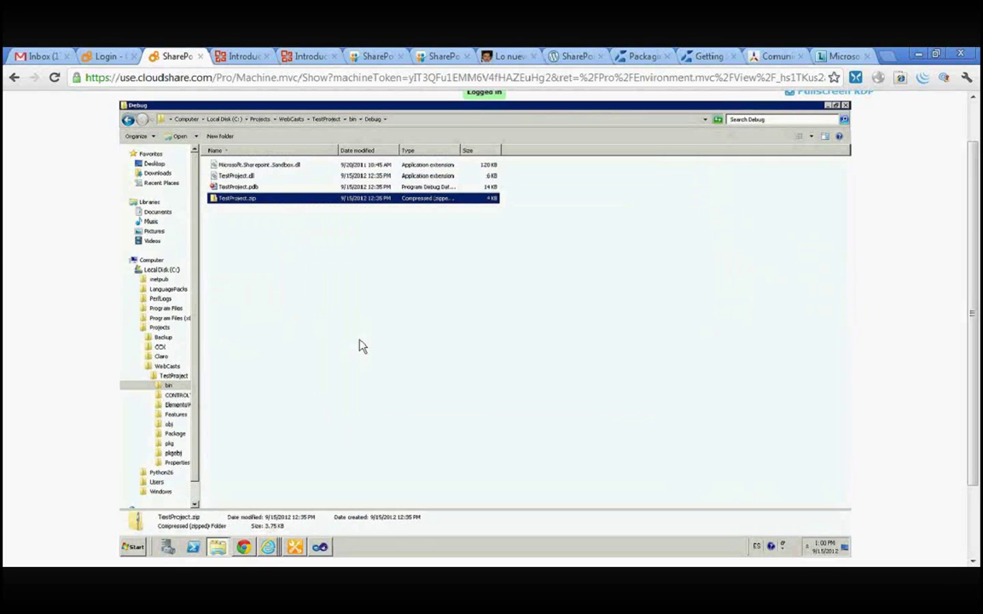
right_click(226, 200)
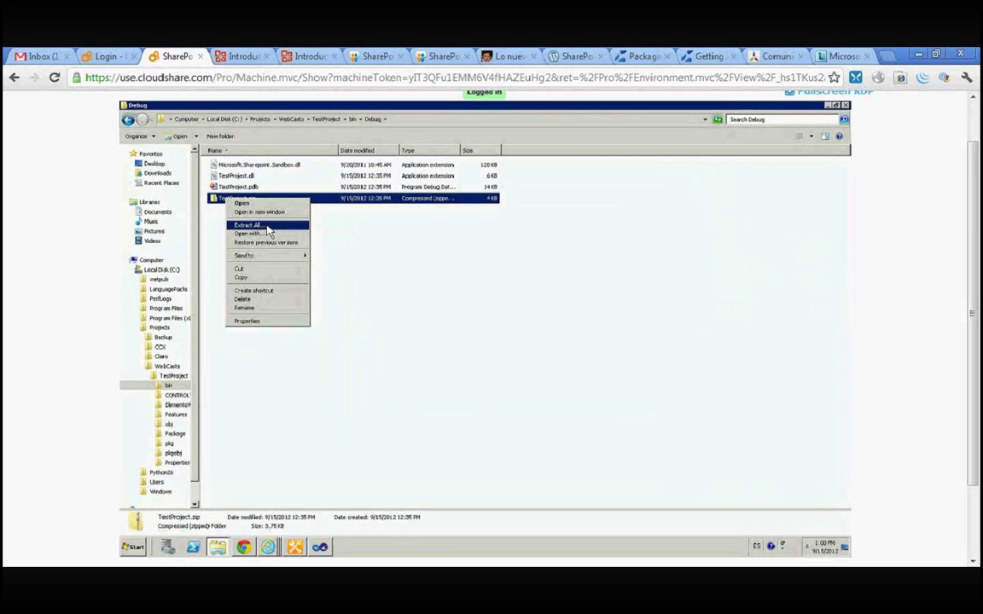
click(266, 226)
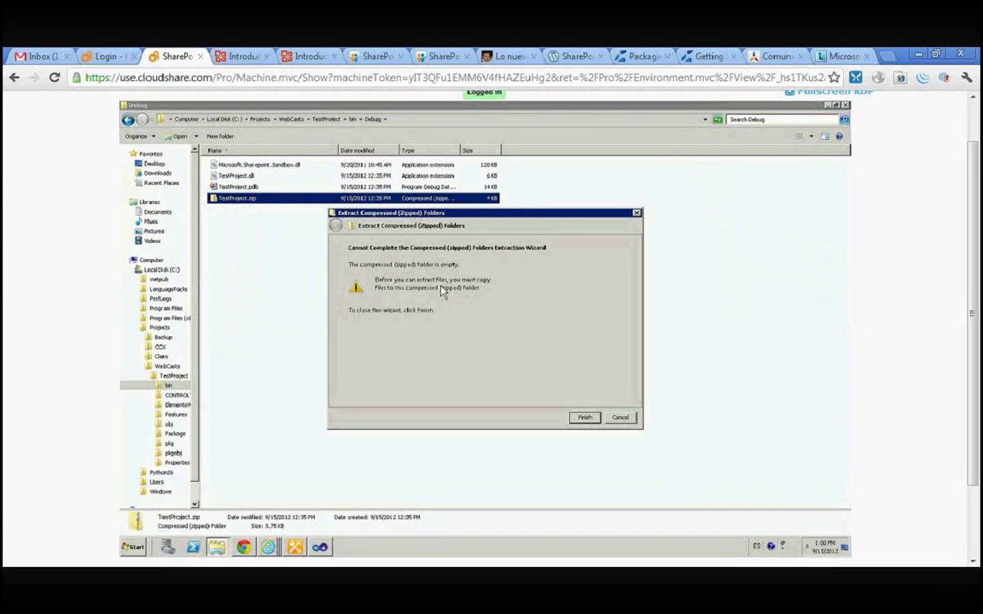
click(620, 419)
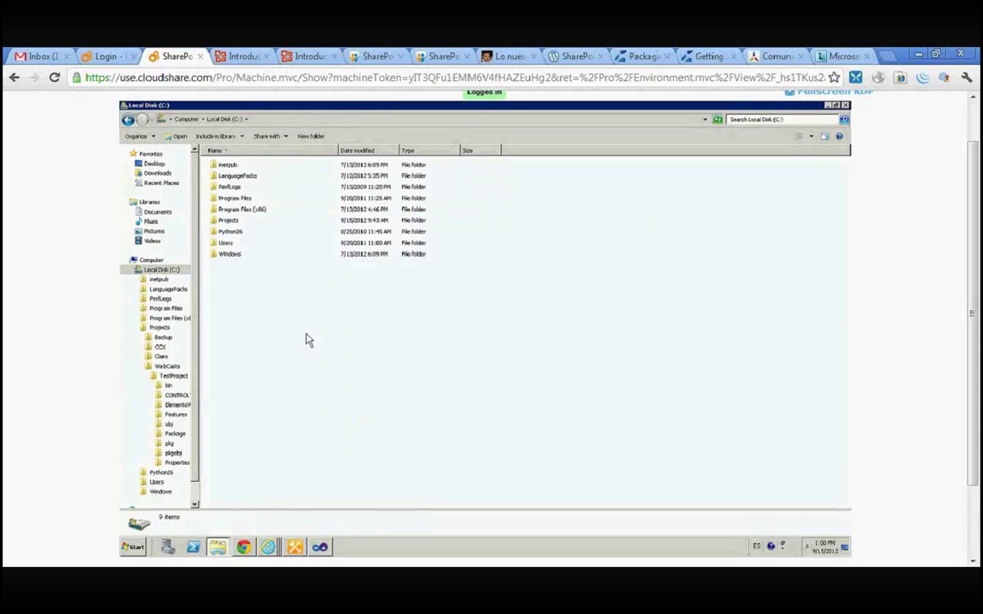
Paste a copy of TestProject.zip into the root of Local Disk (C:) and try to open it.
key(ctrl+v)
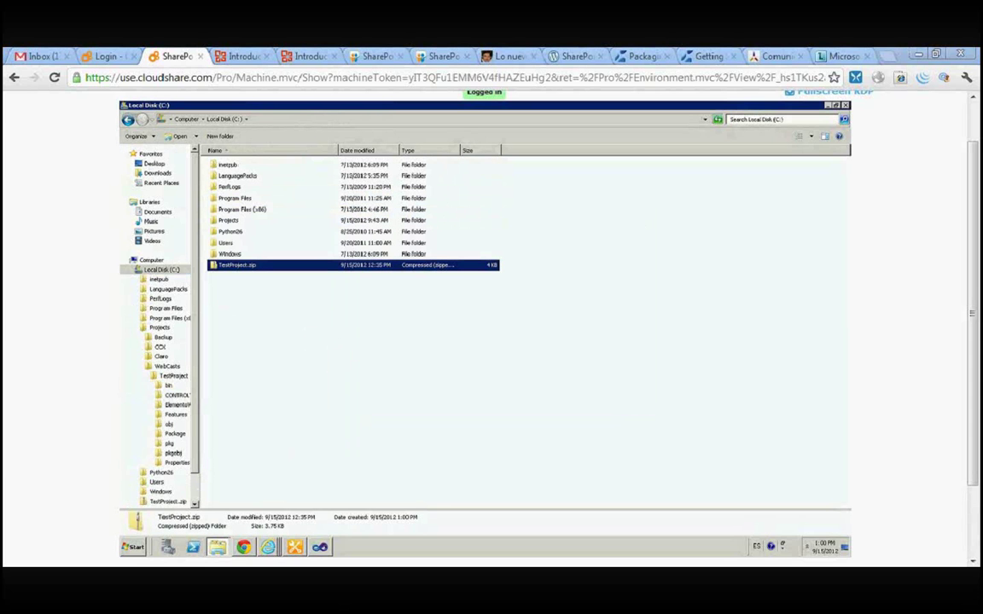
double_click(250, 267)
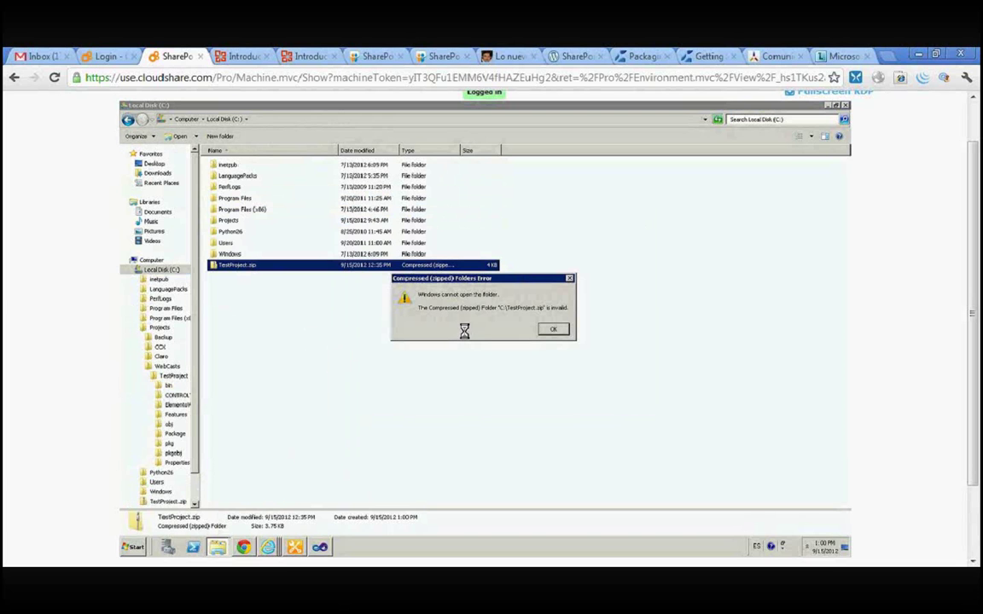
click(543, 332)
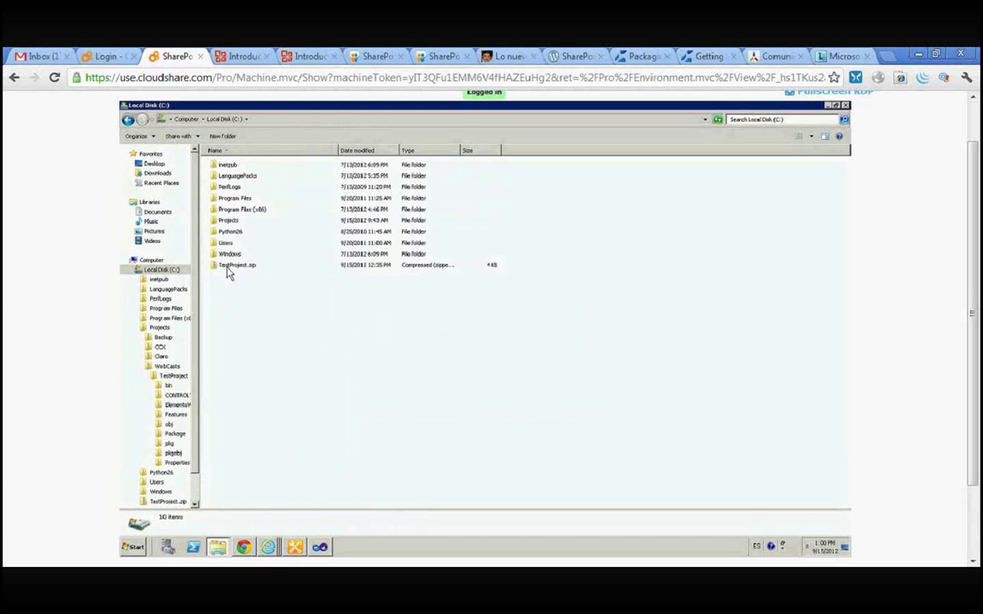
Return to the root of Local Disk (C:) and rename TestProject.zip as TestProject.cab, accepting the extension change.
mouse_move(220, 548)
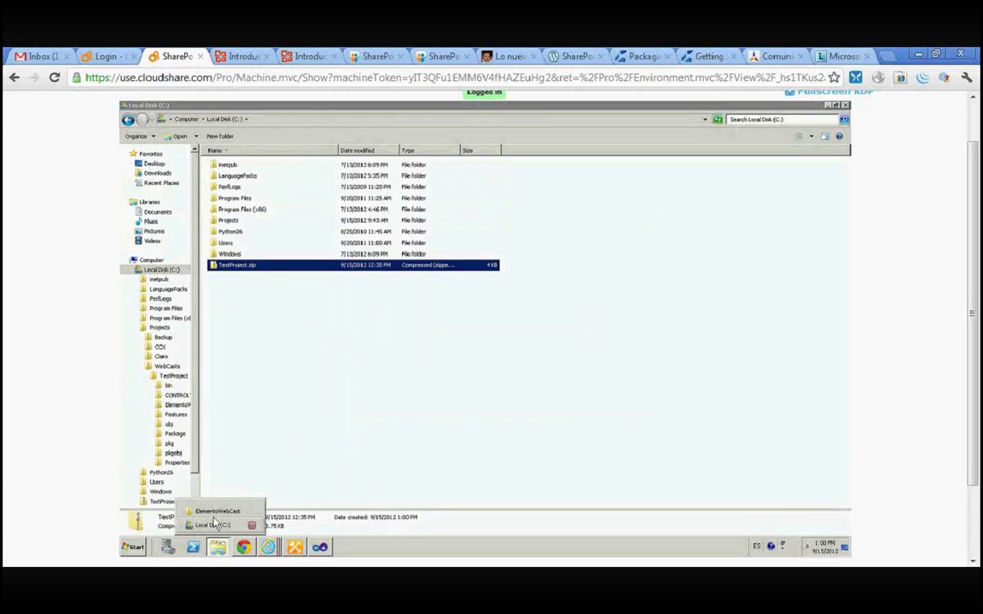
click(202, 509)
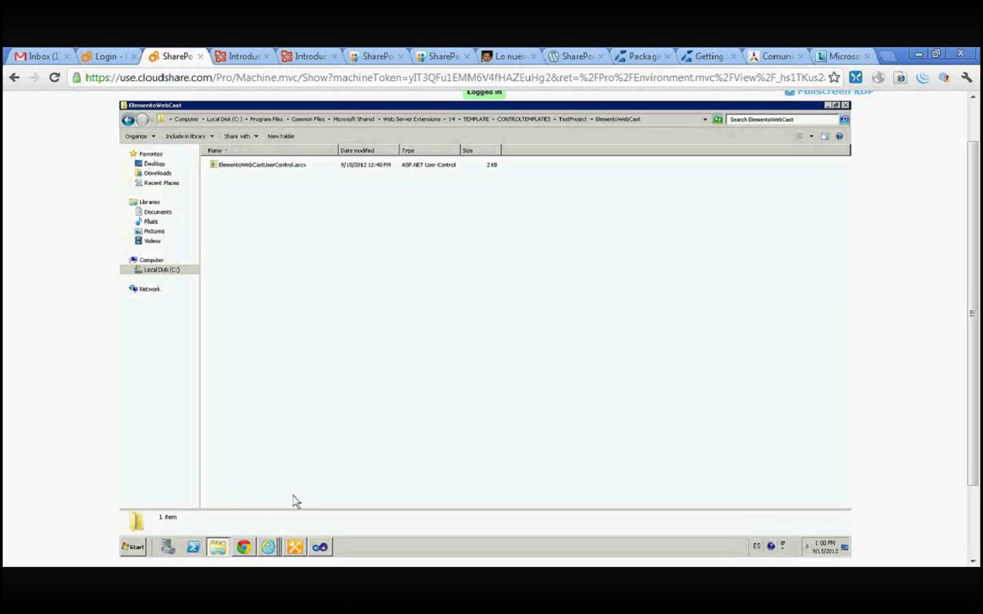
mouse_move(218, 546)
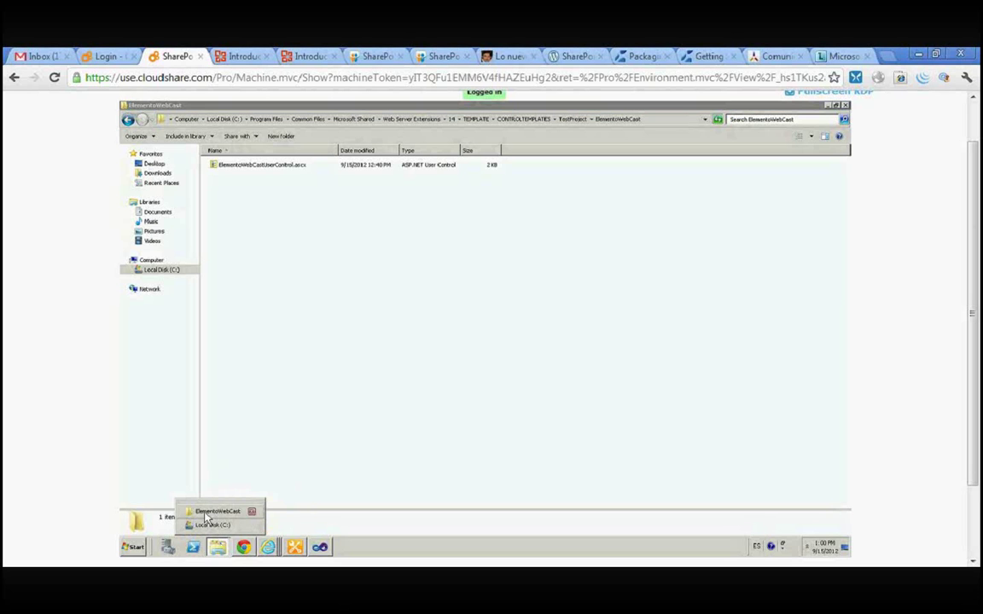
click(212, 525)
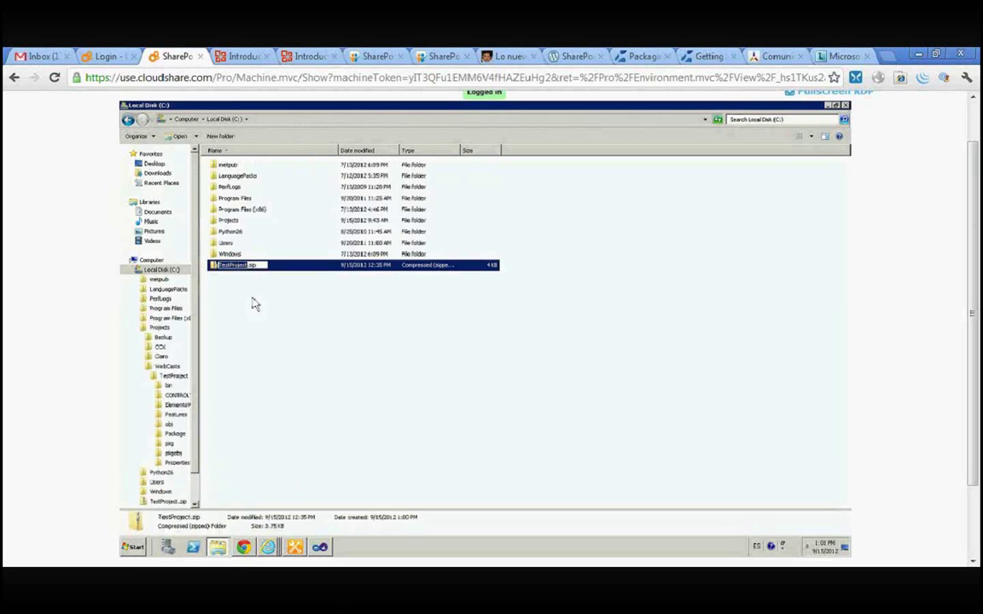
text(cab)
key(Return)
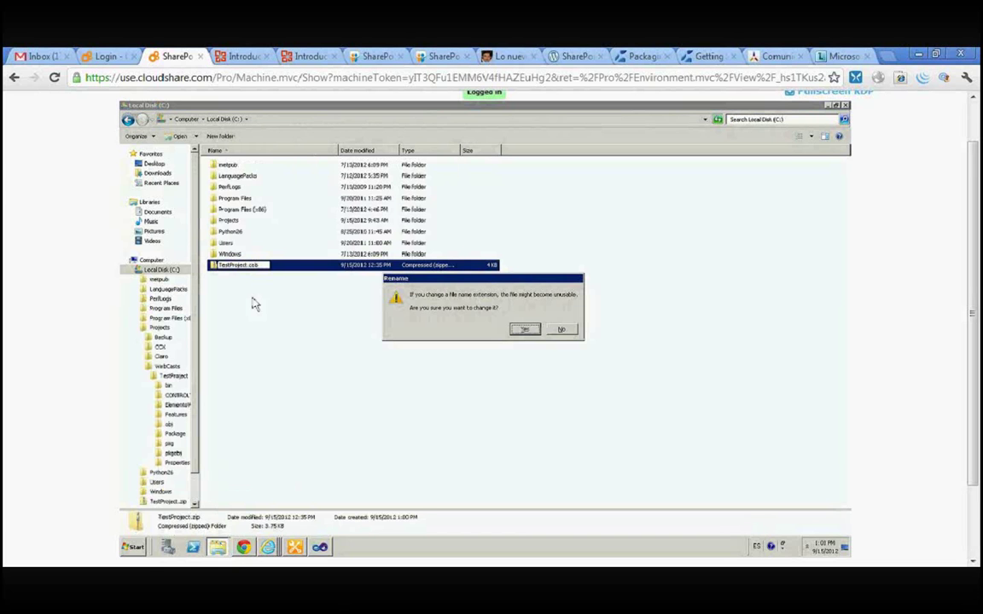
click(525, 328)
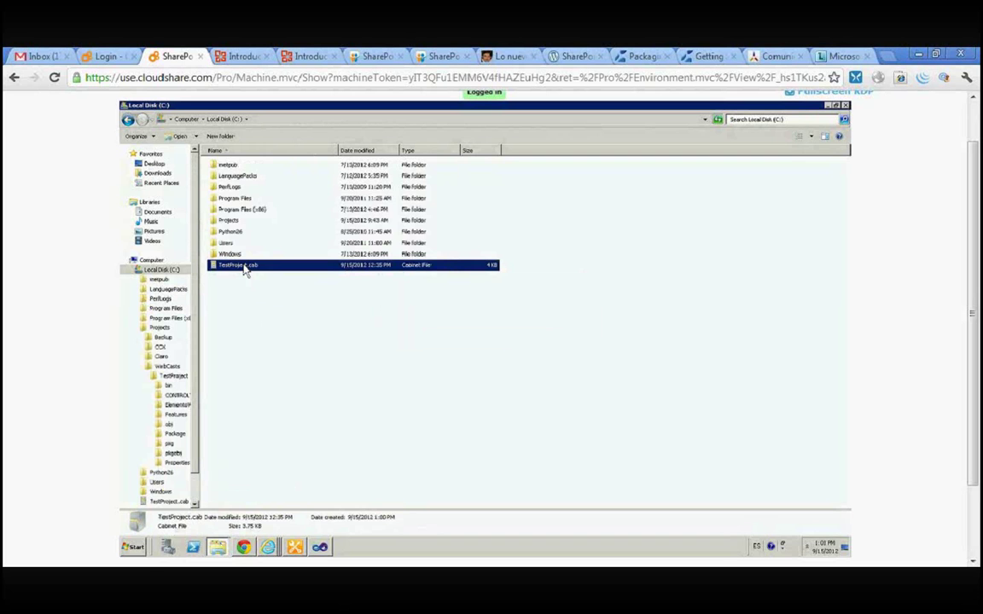
Open TestProject.cab, select ElementoWebCast.webpart, and view its Title property in Visual Studio.
right_click(245, 270)
click(267, 270)
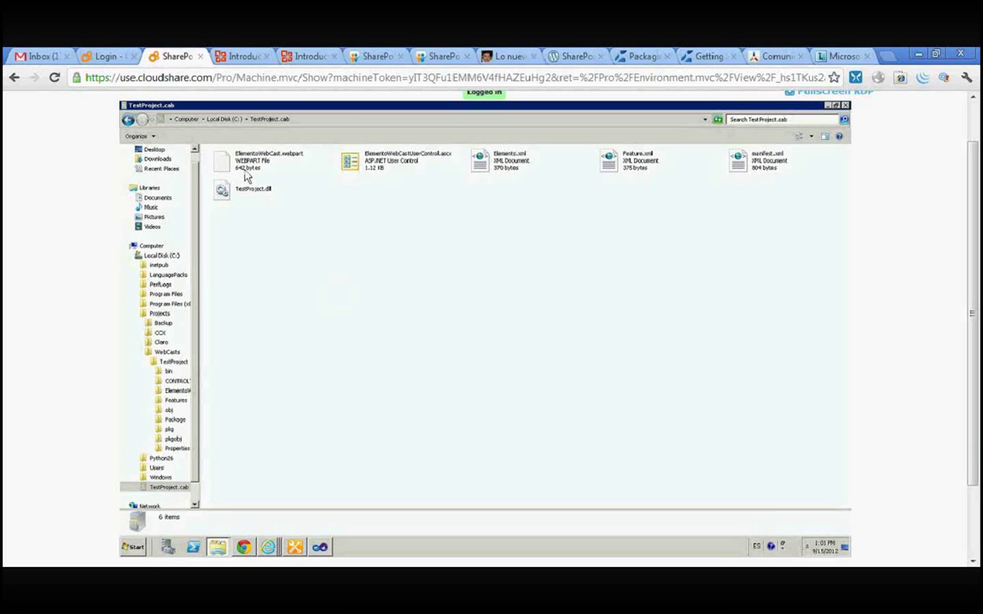
click(224, 158)
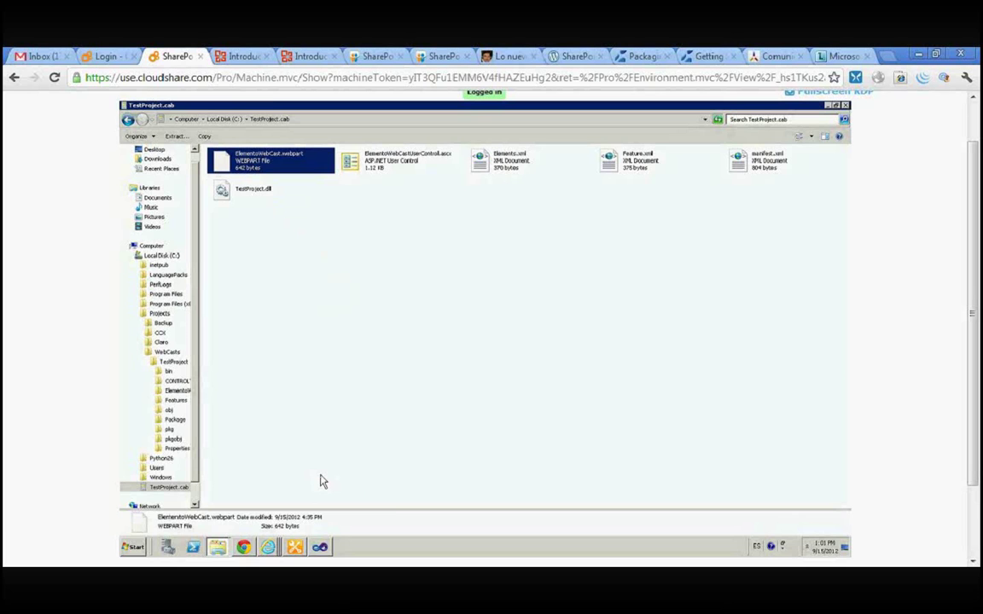
click(320, 547)
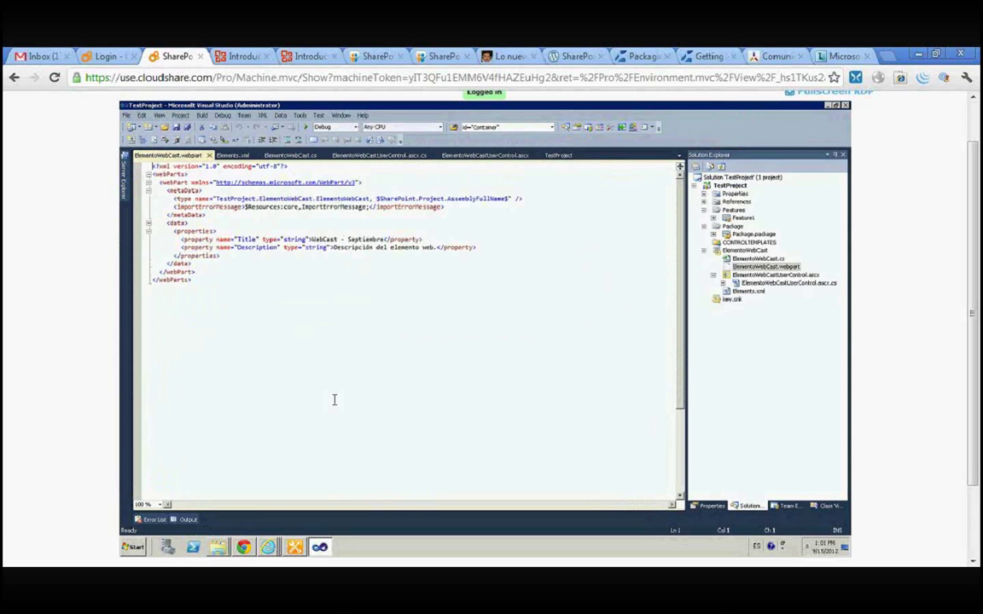
drag(344, 240, 369, 240)
Return to TestProject.cab in Windows Explorer and go through ElementoWebCastUserControl.ascx, Elements.xml, Feature.xml and manifest.xml.
click(219, 547)
click(227, 528)
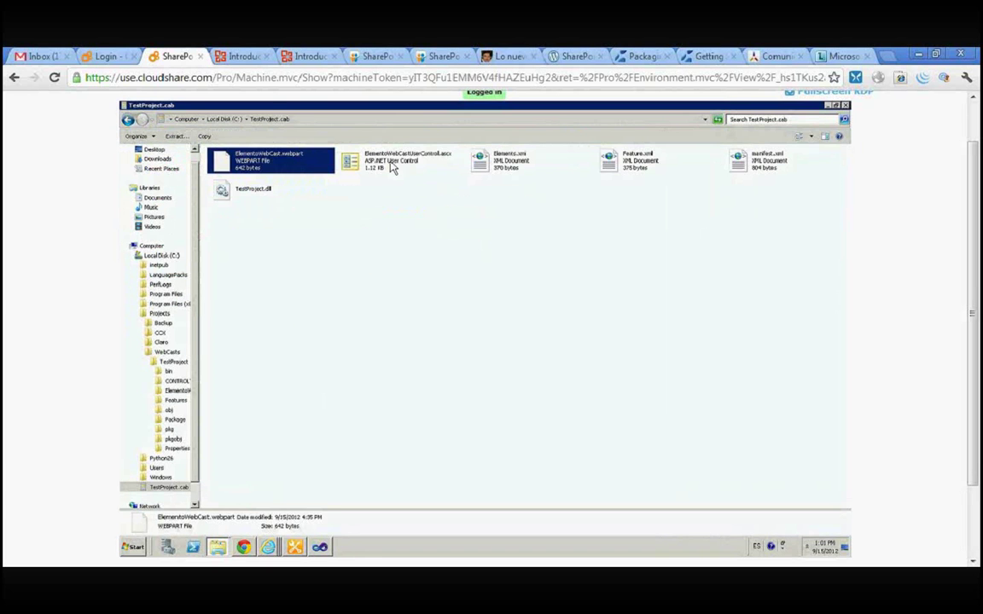
click(392, 165)
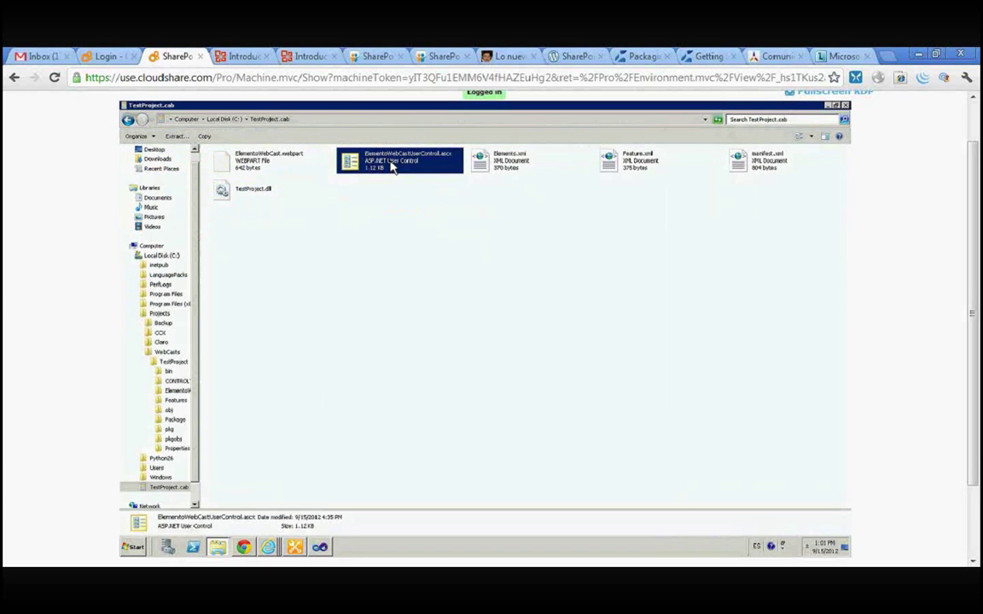
click(483, 164)
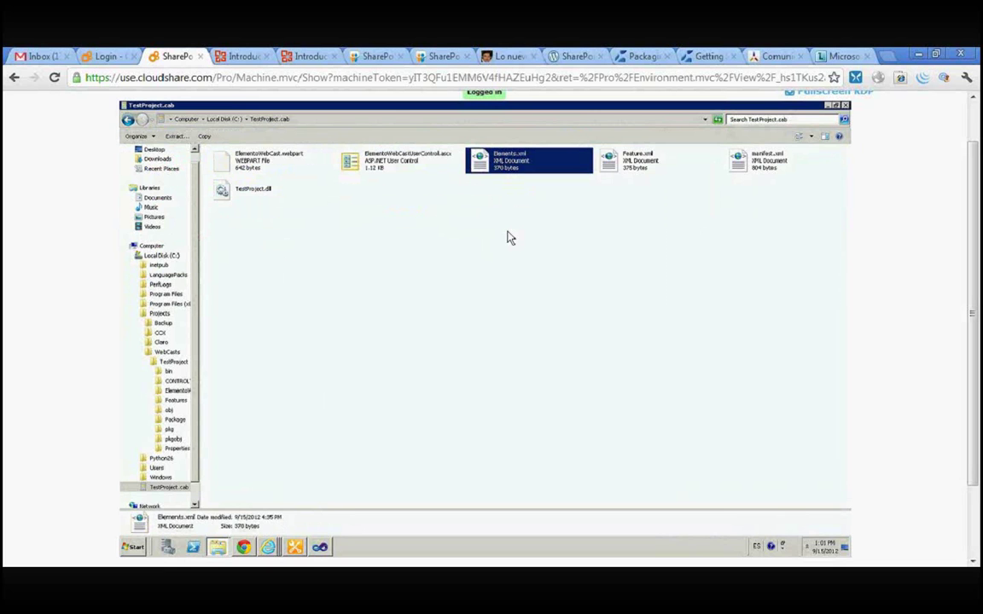
click(639, 166)
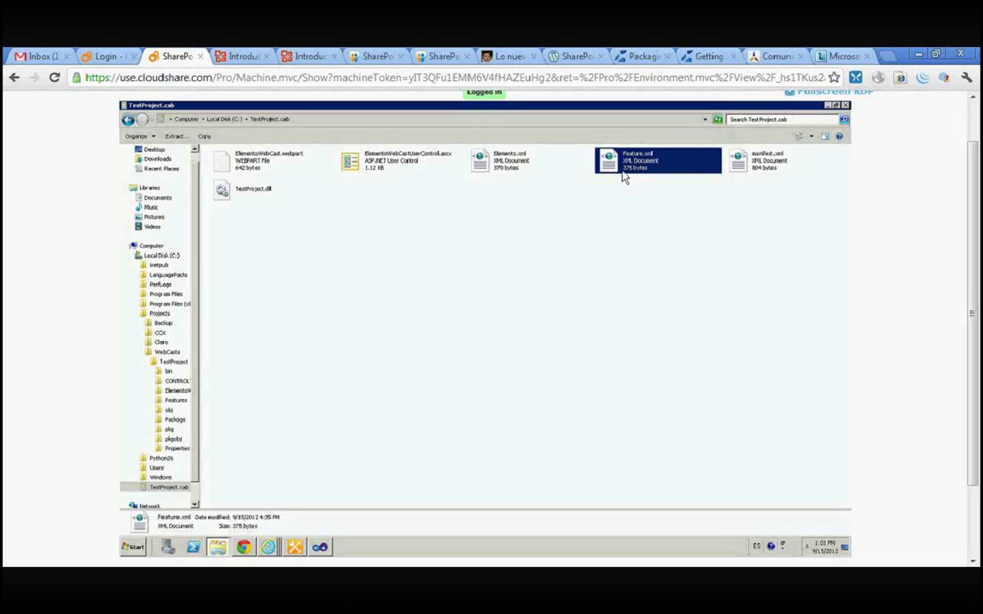
click(764, 160)
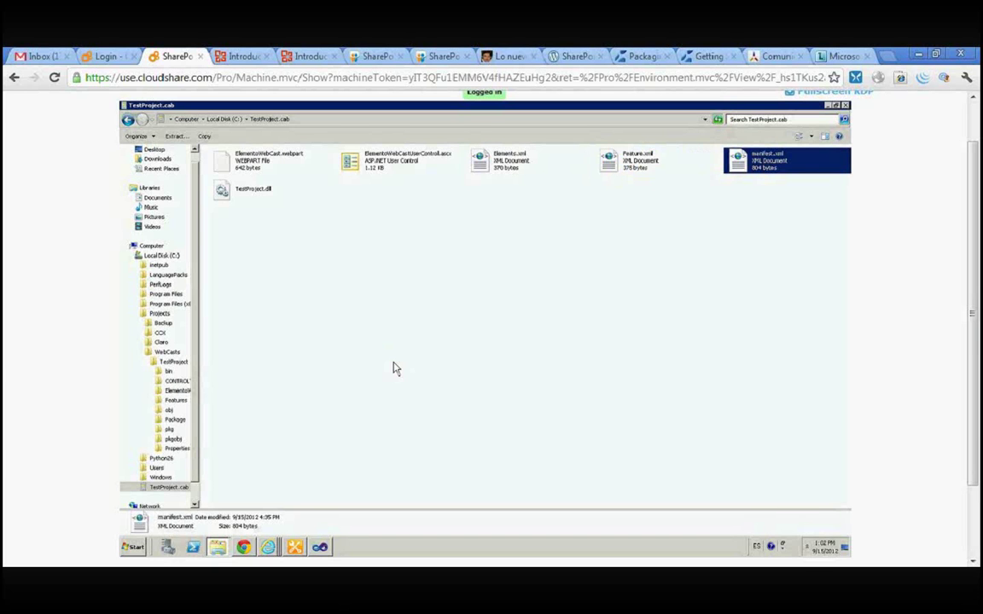
Switch to Visual Studio and open Package.Template.xml and the Package.package manifest preview of TestProject.
click(321, 549)
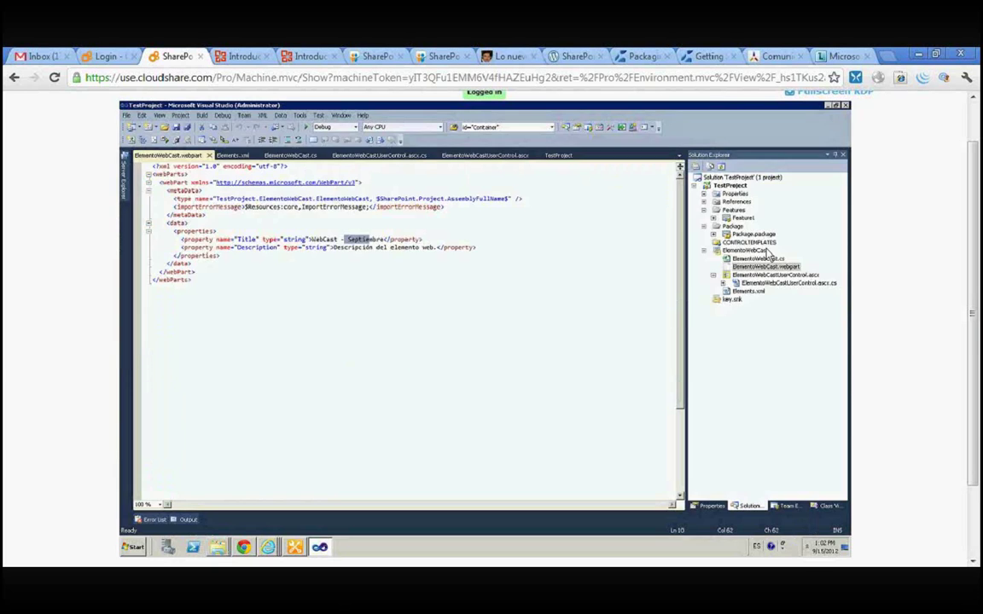
click(713, 235)
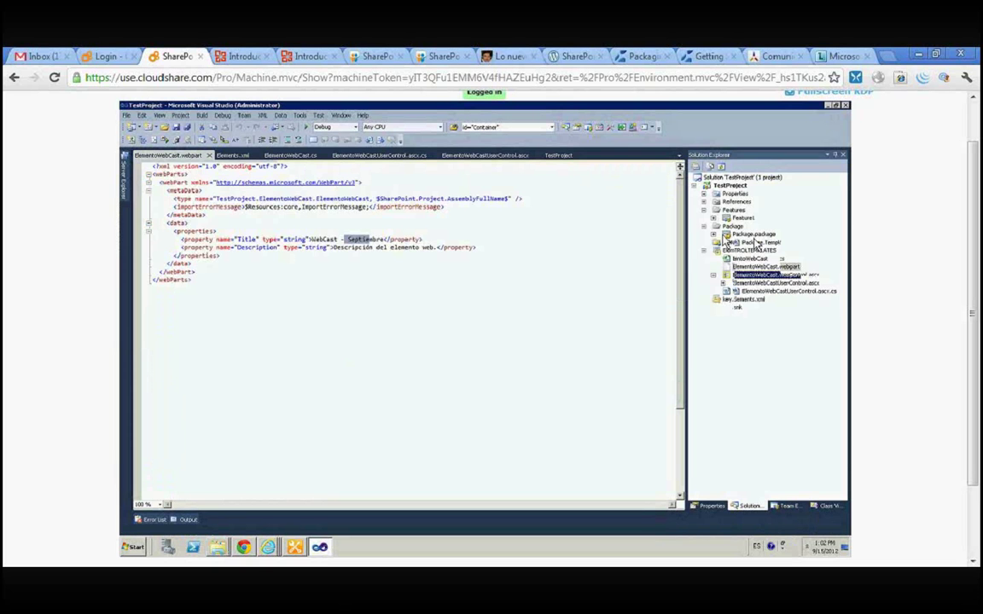
double_click(768, 245)
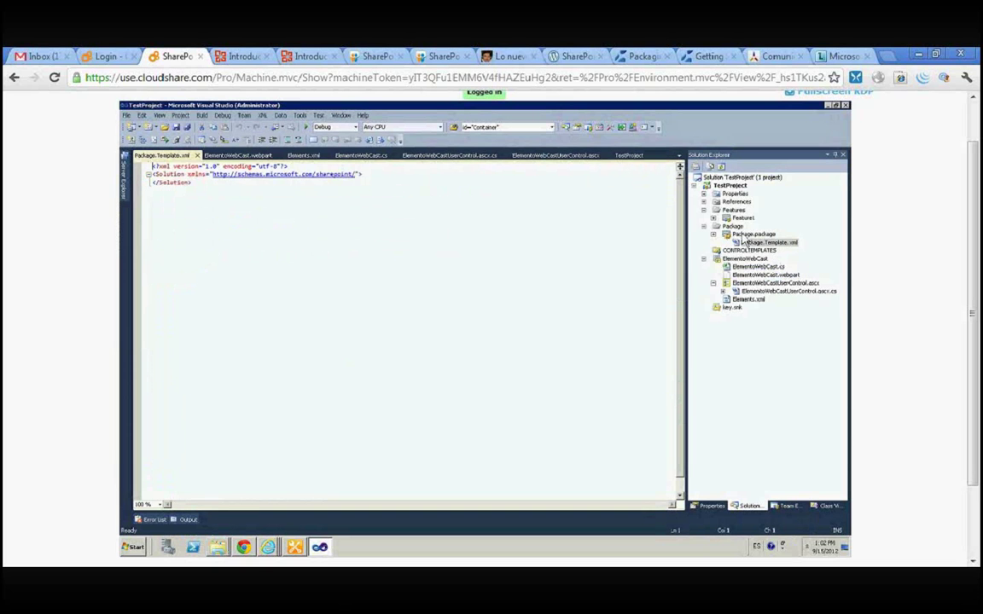
double_click(751, 234)
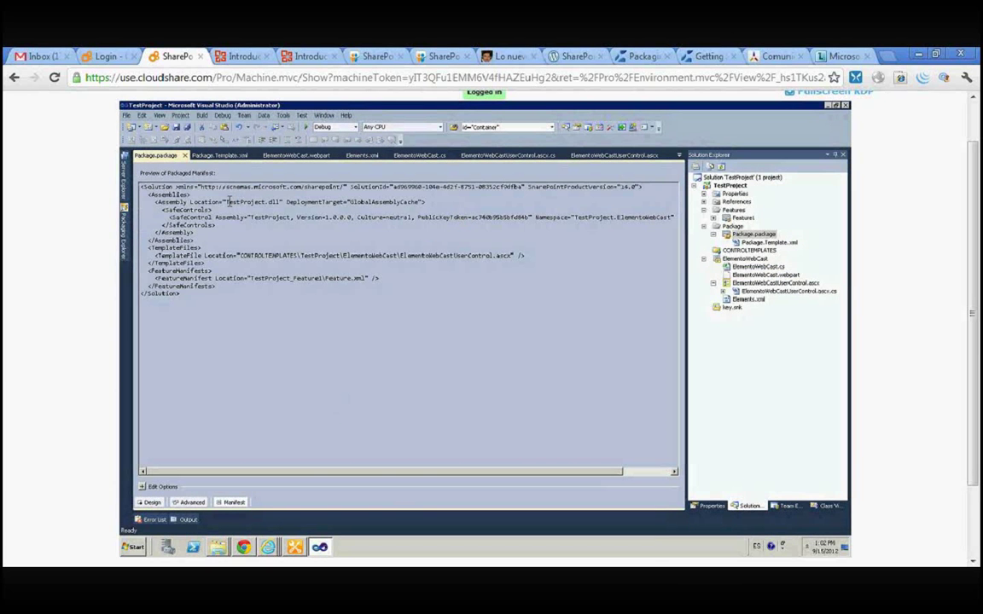
Examine the assembly location, the GlobalAssemblyCache deployment target and the SafeControls block in the packaged manifest.
drag(226, 202, 281, 202)
drag(350, 202, 419, 203)
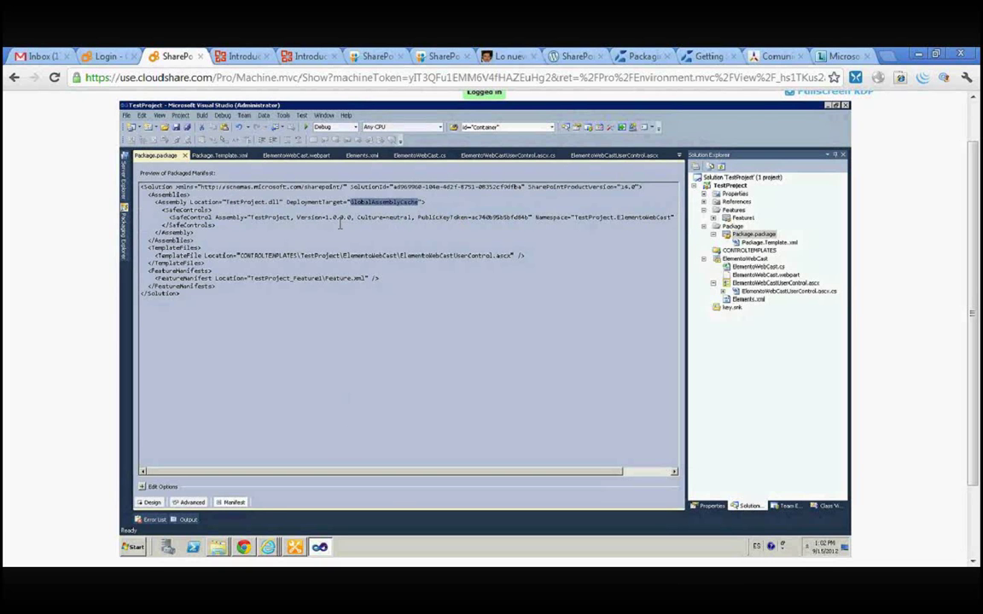
click(171, 217)
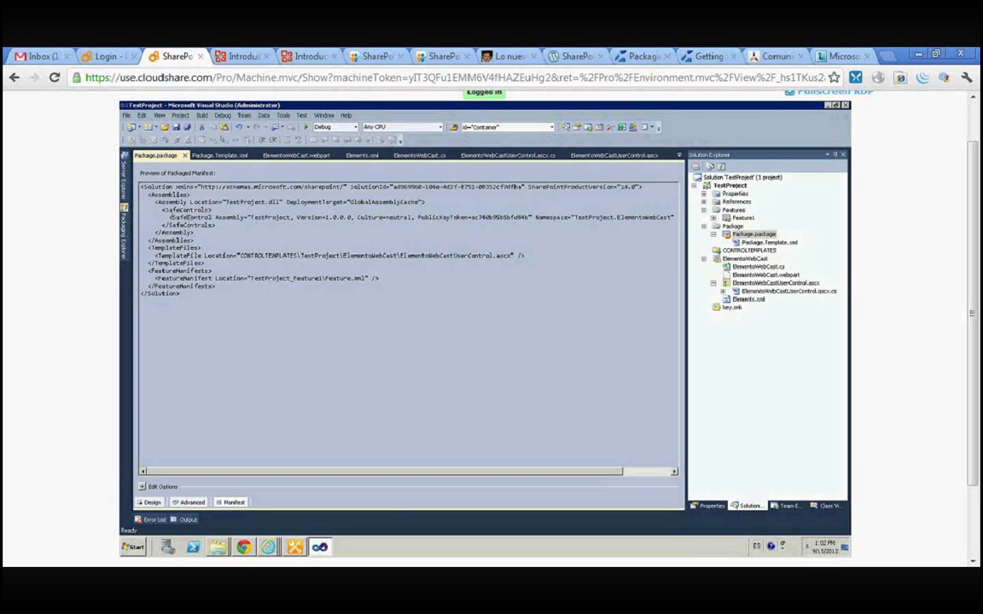
drag(163, 209, 240, 226)
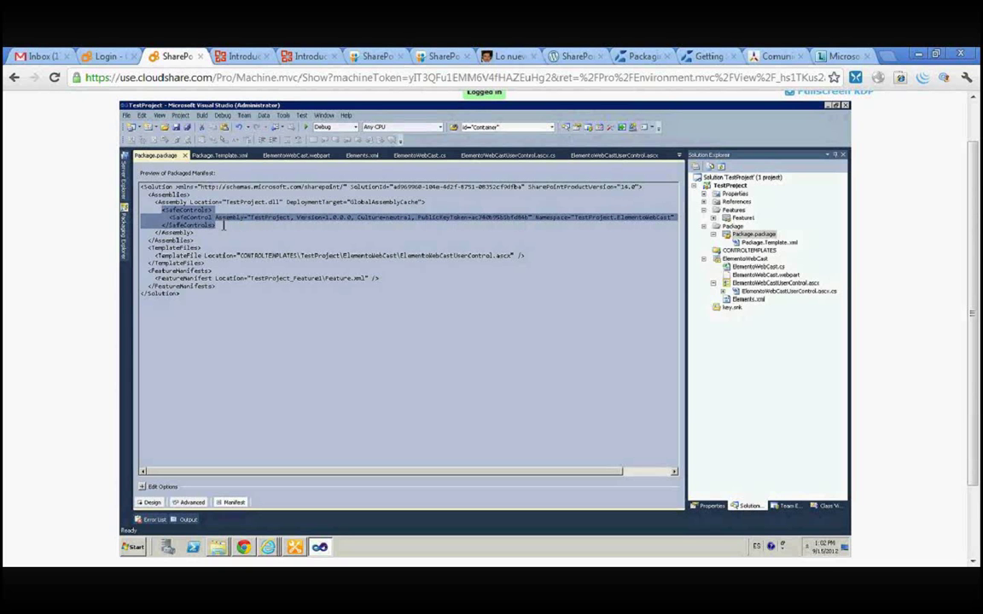
click(225, 224)
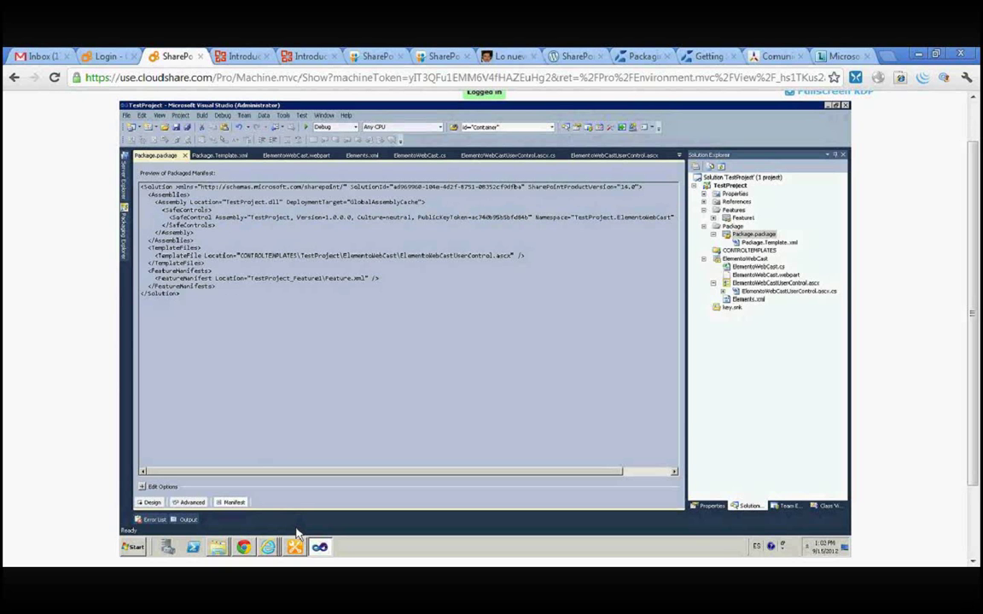
Return to the contents of TestProject.cab in Windows Explorer and select TestProject.dll.
mouse_move(217, 543)
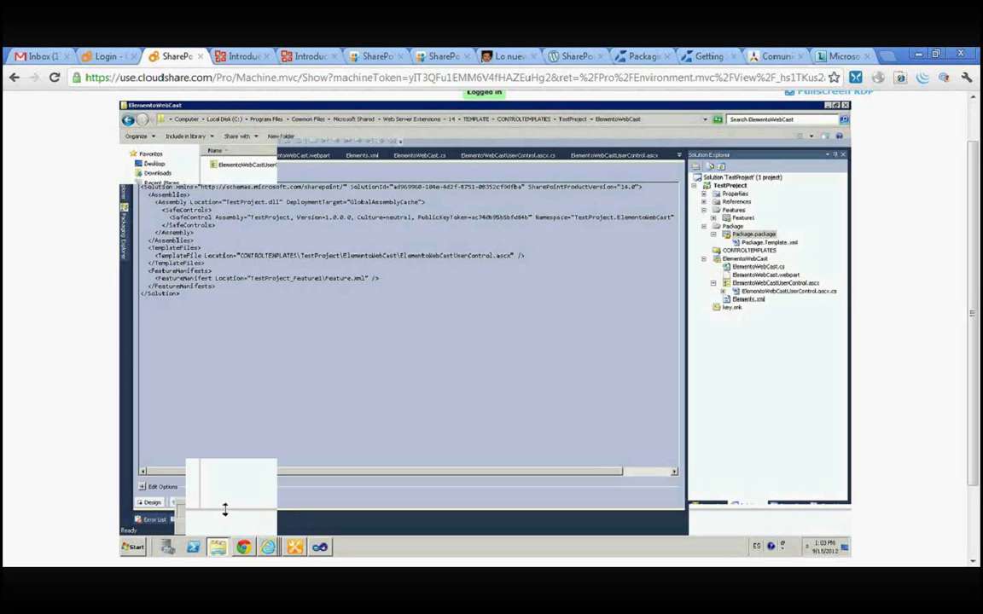
click(223, 511)
click(215, 526)
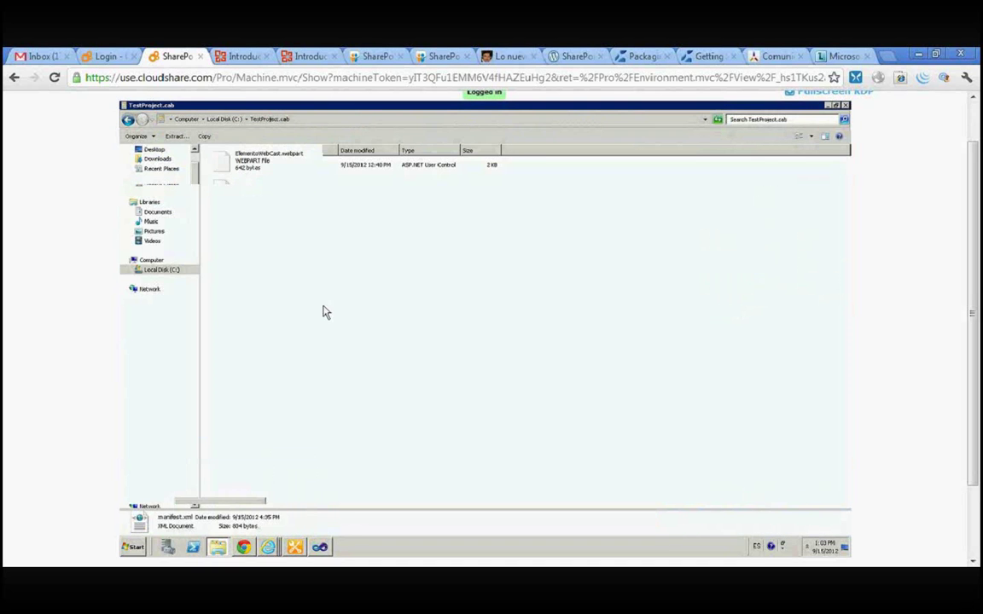
click(245, 195)
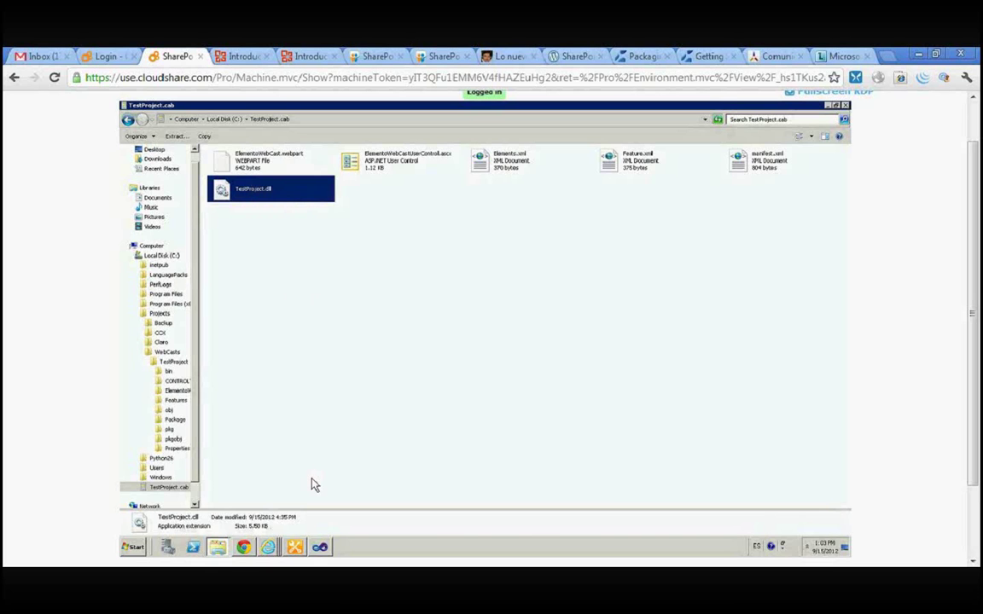
Open the C:\Windows\assembly folder through the Run command and locate the TestProject assembly and its public key token.
click(134, 550)
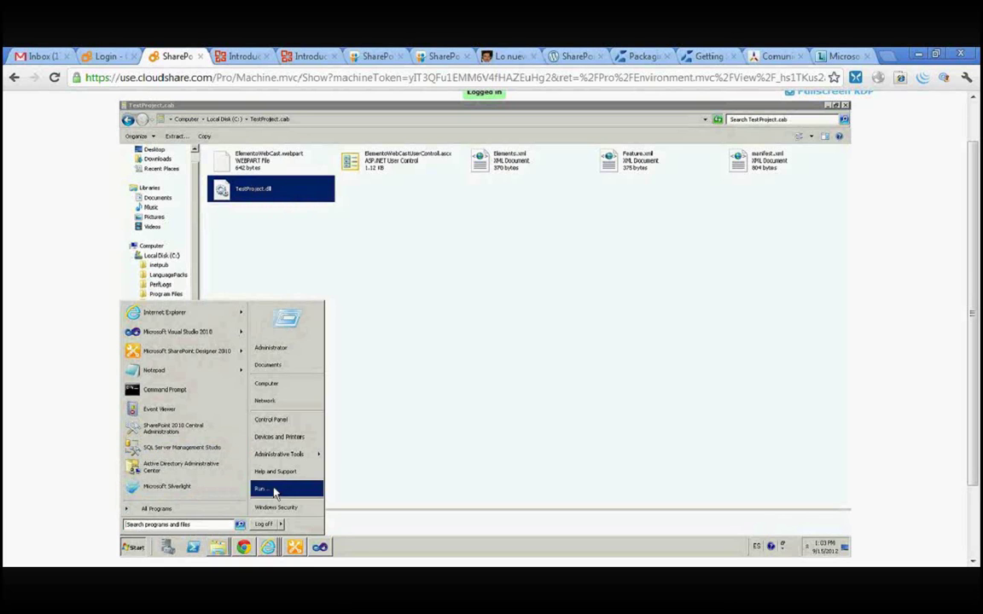
click(295, 490)
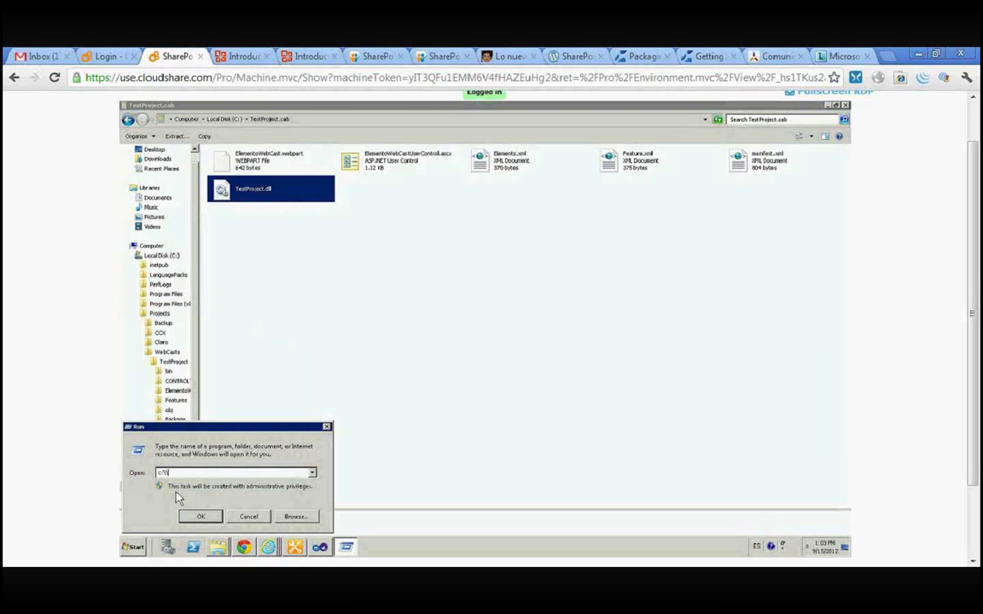
text(c:\win)
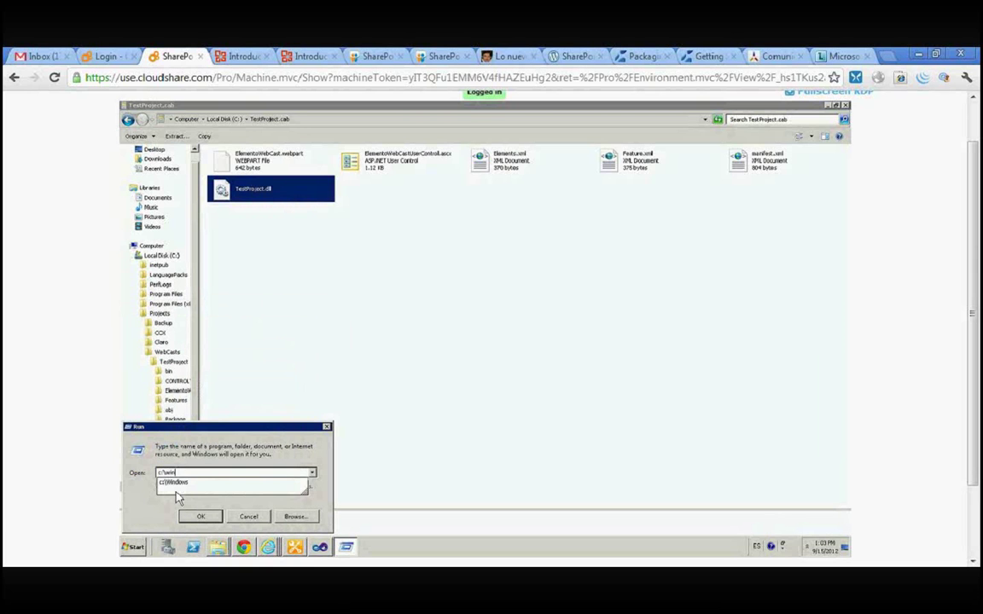
key(Down)
text(\ass)
key(Down)
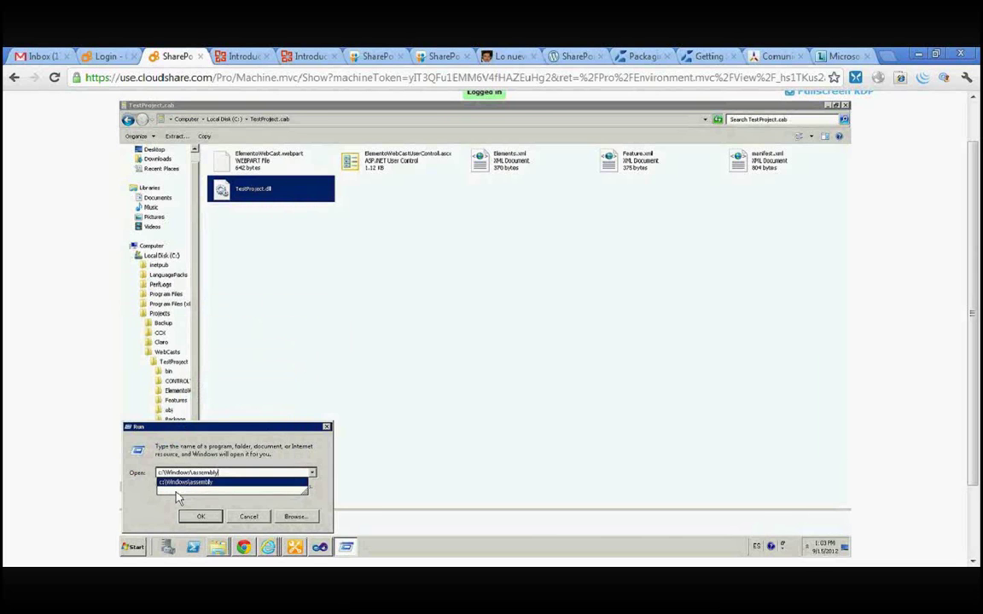
key(Return)
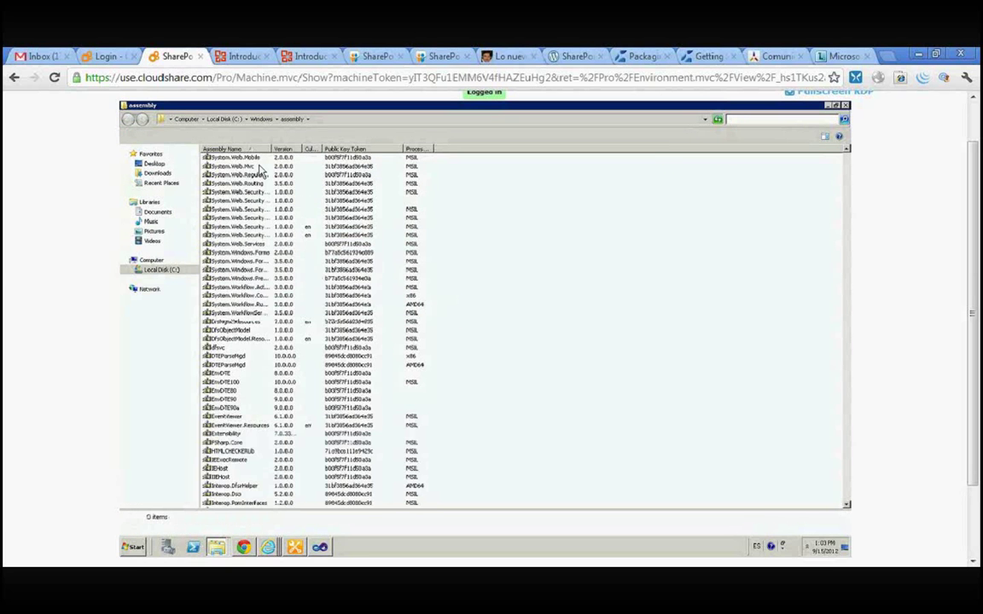
click(220, 350)
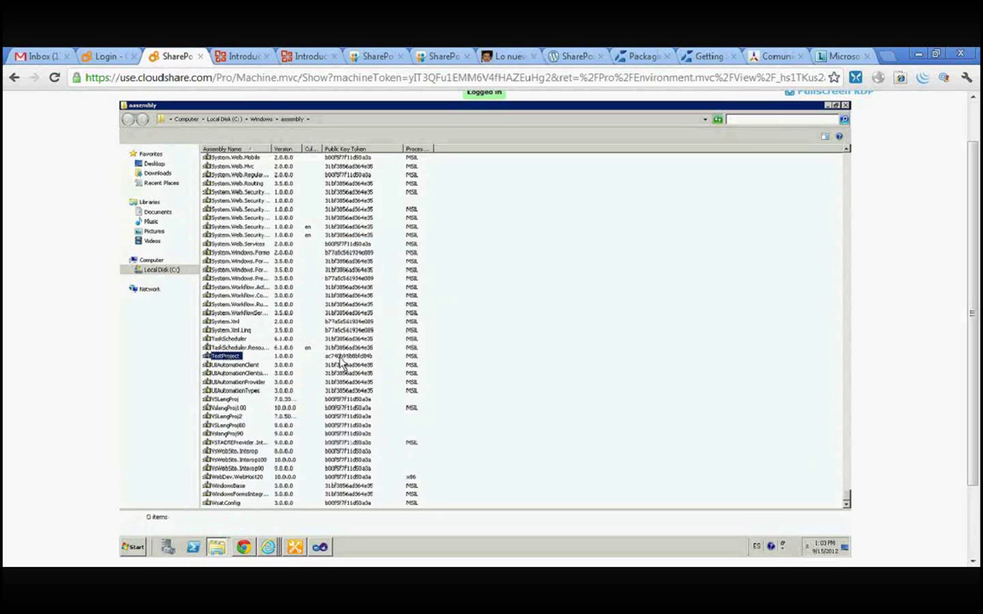
click(341, 361)
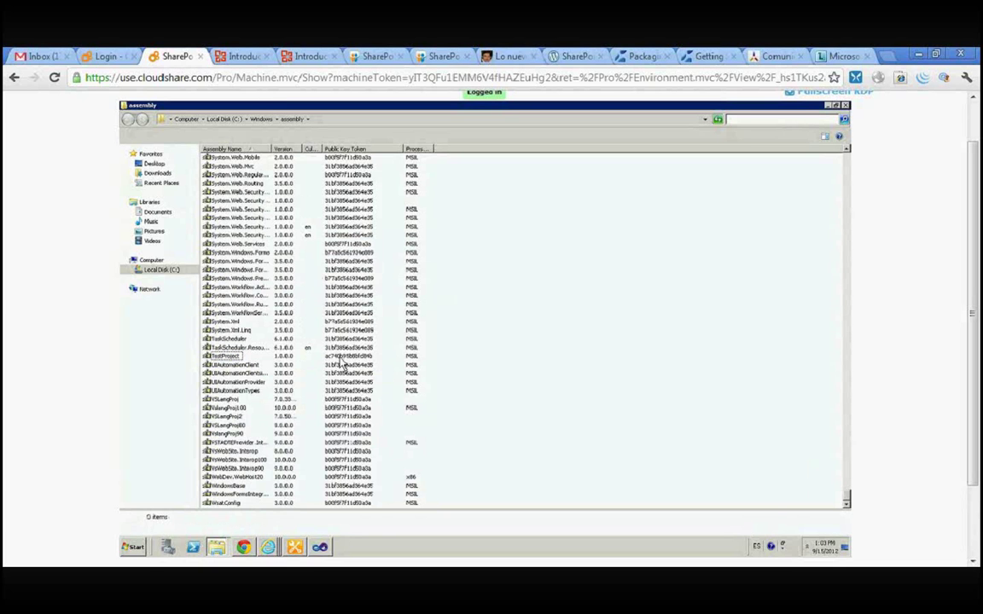